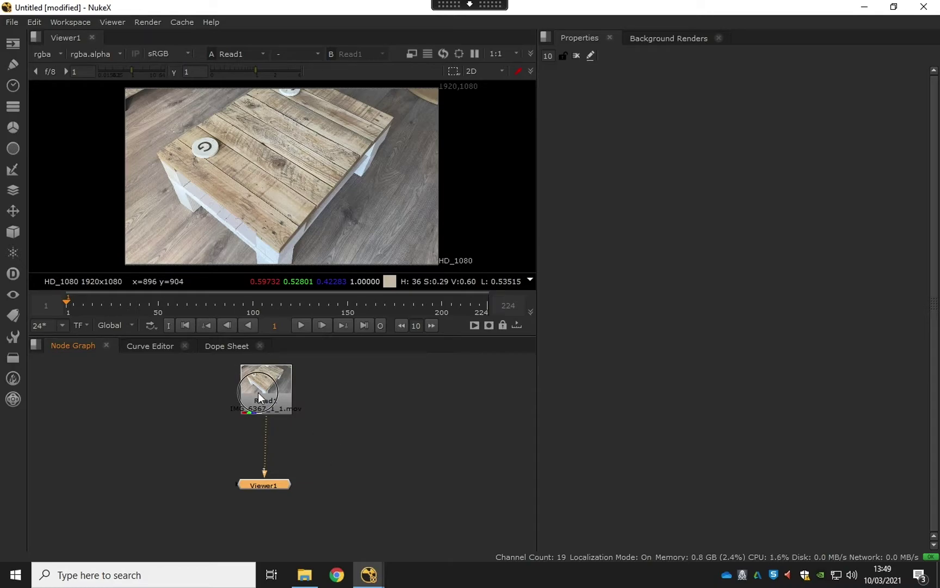
Step: Reposition Read1, scrub through the table footage, and move Viewer1 lower below it
{"action": "left_click_drag", "start_coordinate": [258, 392], "coordinate": [253, 413]}
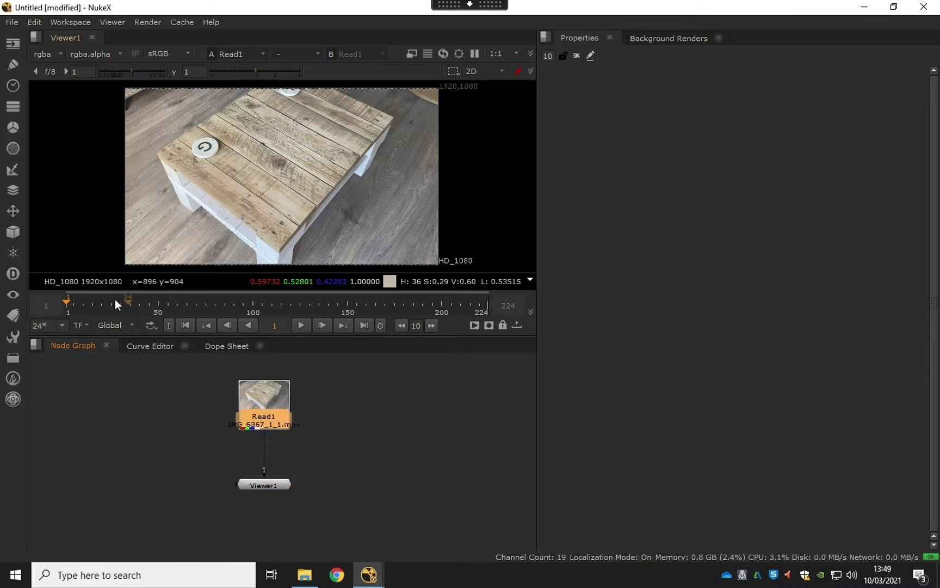
{"action": "left_click_drag", "start_coordinate": [78, 303], "coordinate": [144, 304]}
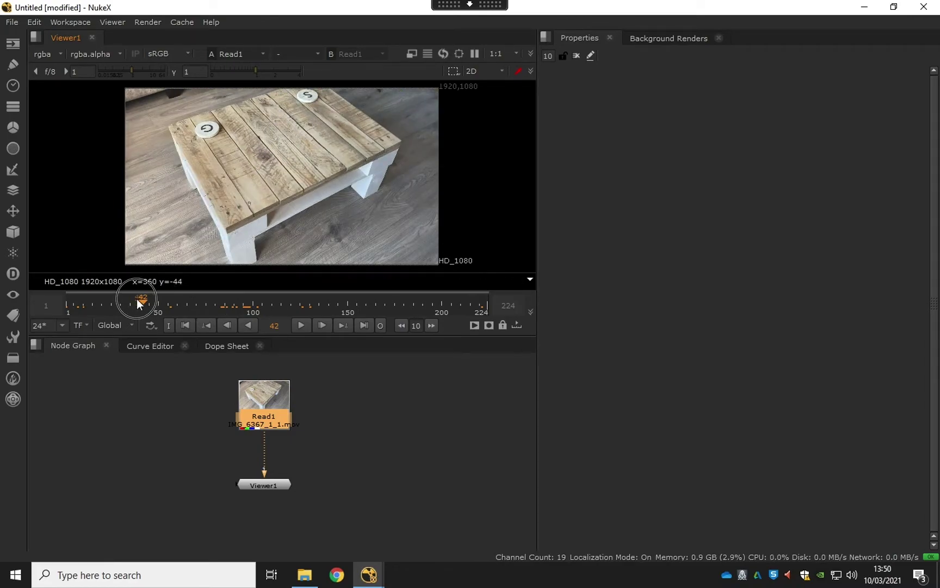
{"action": "left_click_drag", "start_coordinate": [137, 299], "coordinate": [238, 308]}
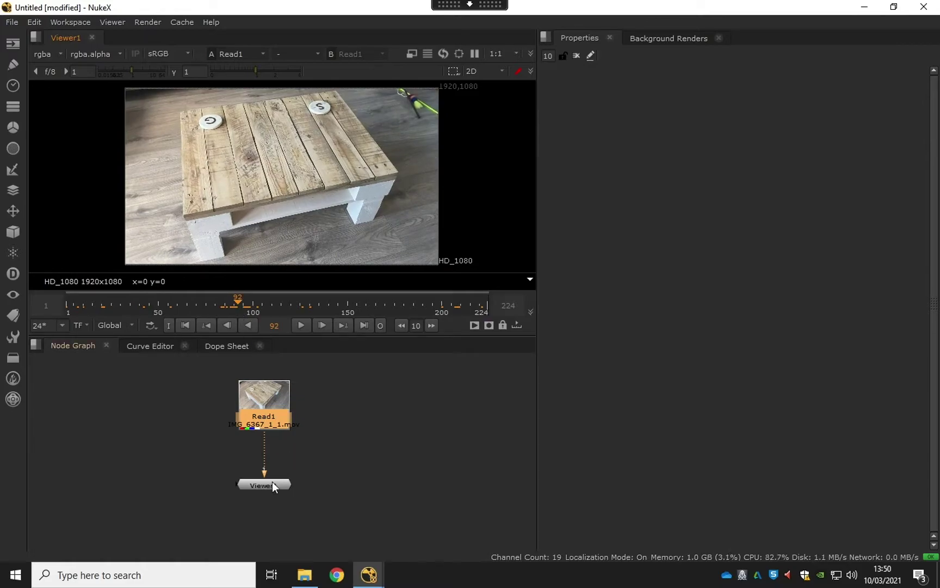
{"action": "left_click_drag", "start_coordinate": [272, 482], "coordinate": [269, 508]}
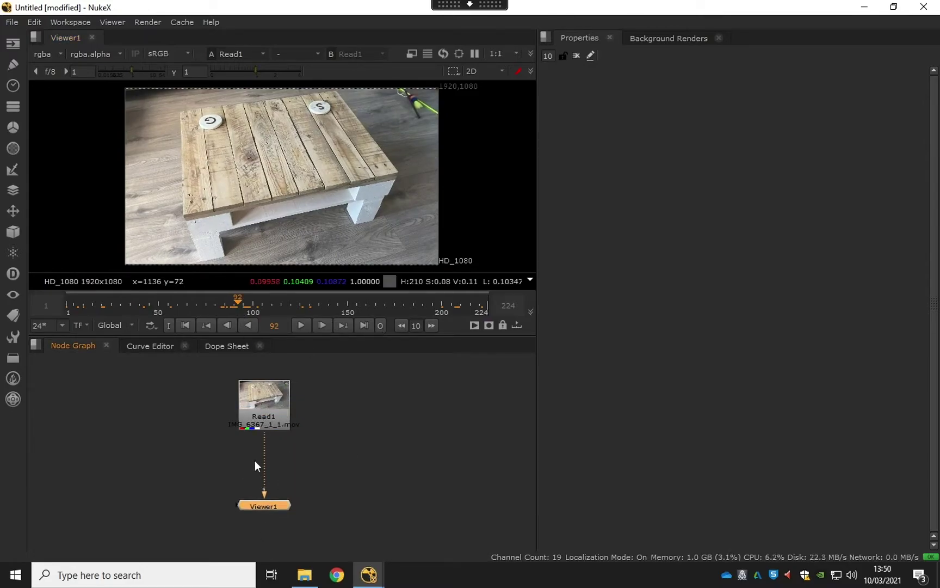
Step: Insert a Sharpen node below Read1 via the 'shar' node search
{"action": "left_click", "coordinate": [269, 406]}
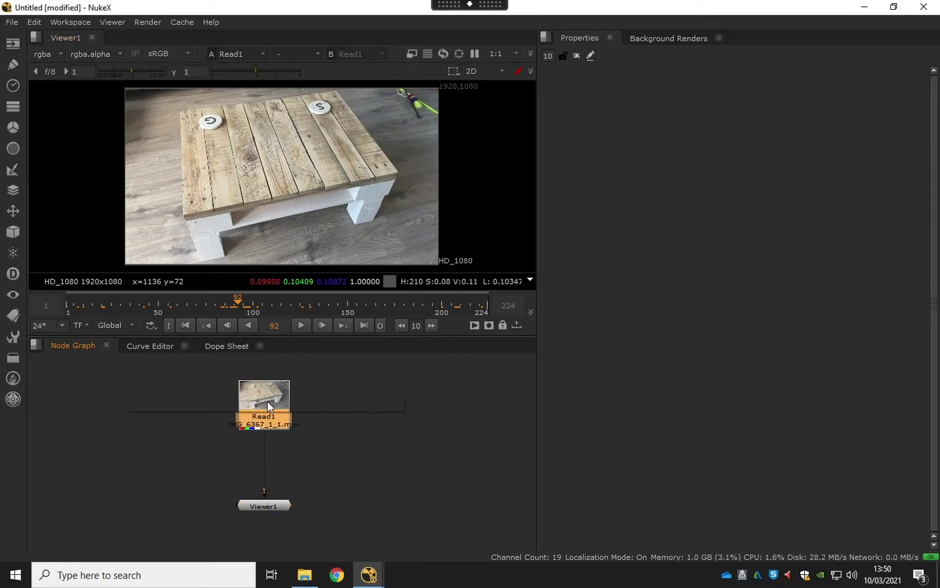
{"action": "key", "text": "Tab"}
{"action": "type", "text": "shar"}
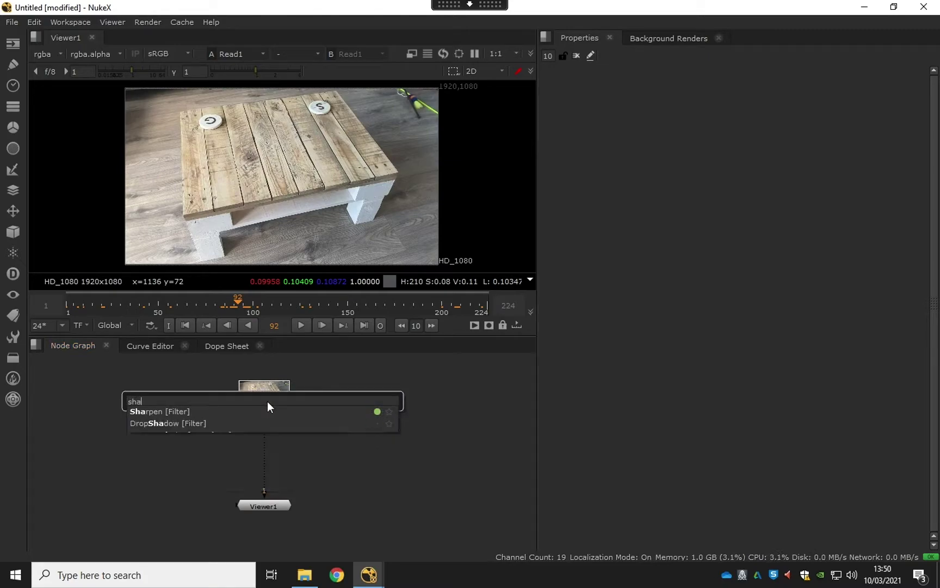
{"action": "left_click", "coordinate": [155, 412]}
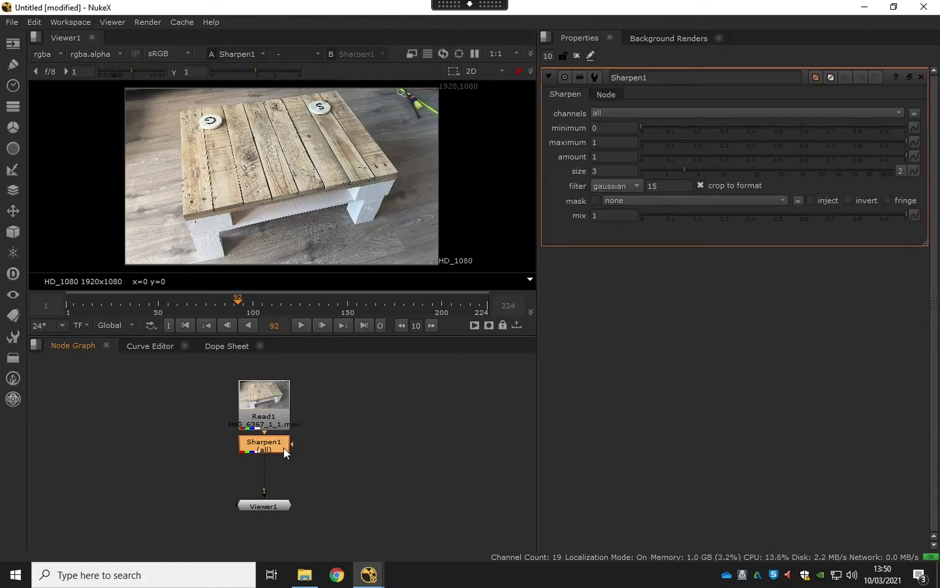
Step: Raise the Sharpen size to 19.5 and fit the whole frame in the viewer
{"action": "scroll", "coordinate": [296, 150], "scroll_direction": "up", "scroll_amount": 2}
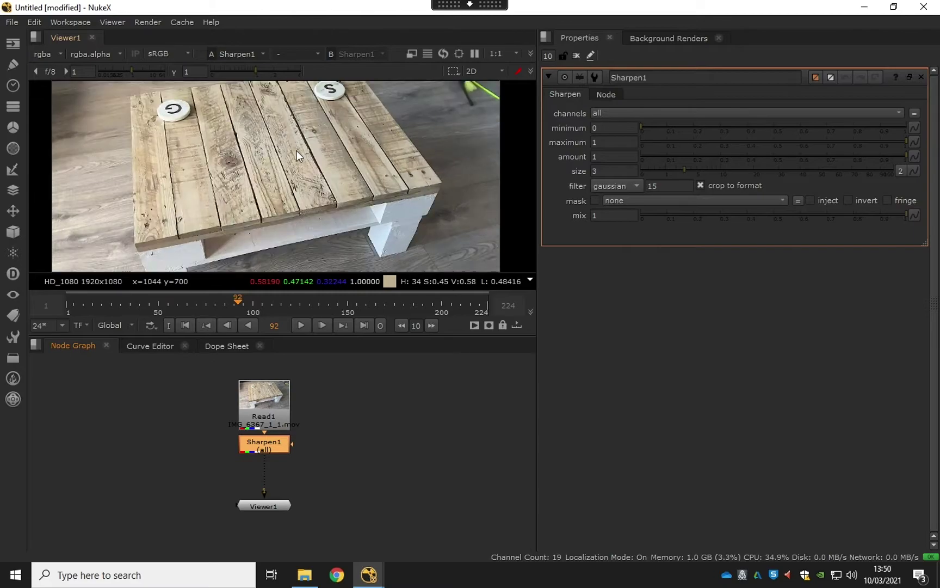
{"action": "scroll", "coordinate": [292, 157], "scroll_direction": "up", "scroll_amount": 2}
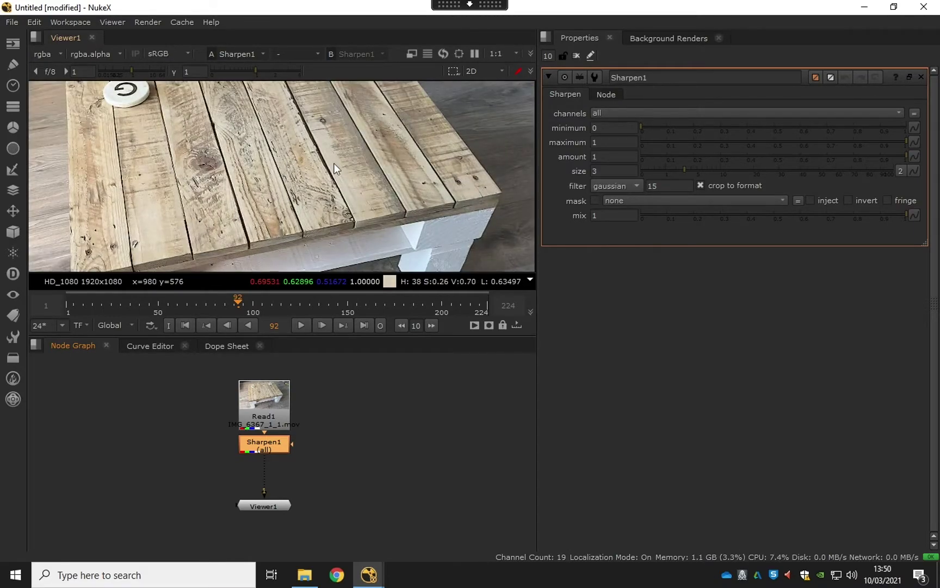
{"action": "left_click_drag", "start_coordinate": [688, 171], "coordinate": [752, 172]}
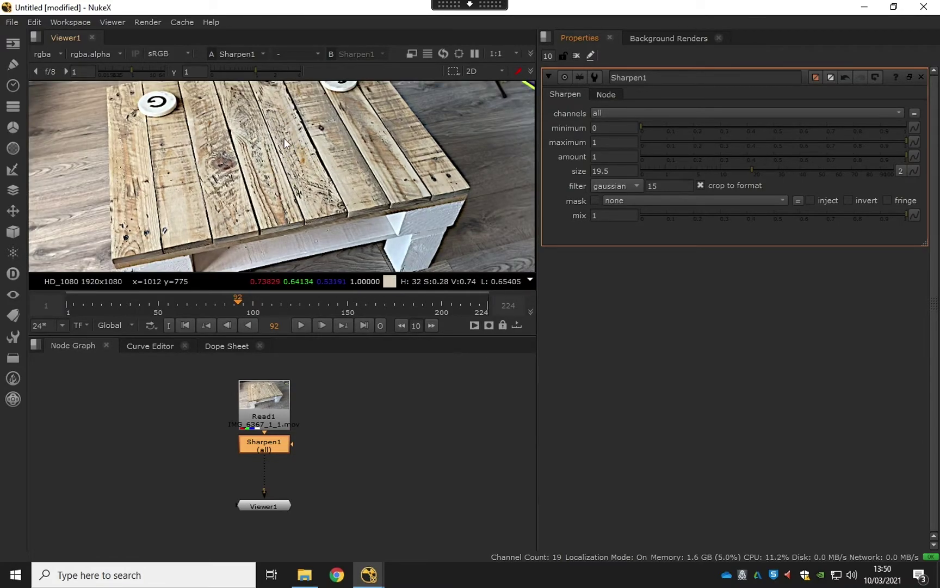
{"action": "scroll", "coordinate": [343, 171], "scroll_direction": "down", "scroll_amount": 4}
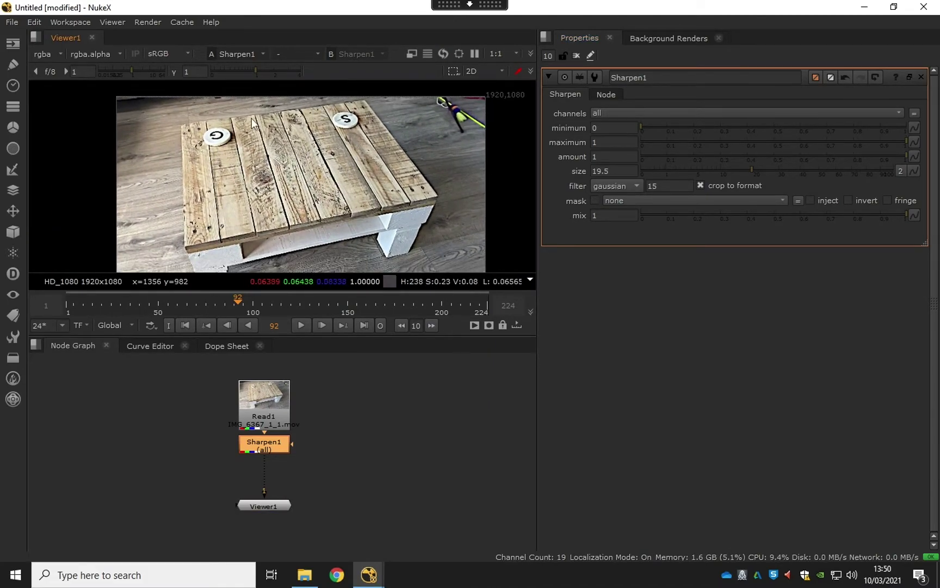
{"action": "middle_click_drag", "start_coordinate": [308, 223], "coordinate": [294, 199]}
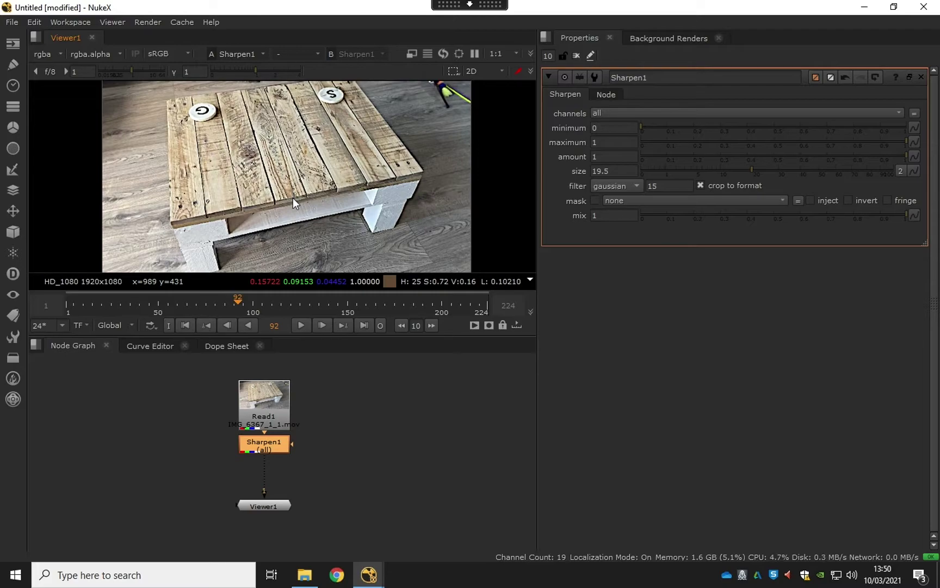
{"action": "key", "text": "f"}
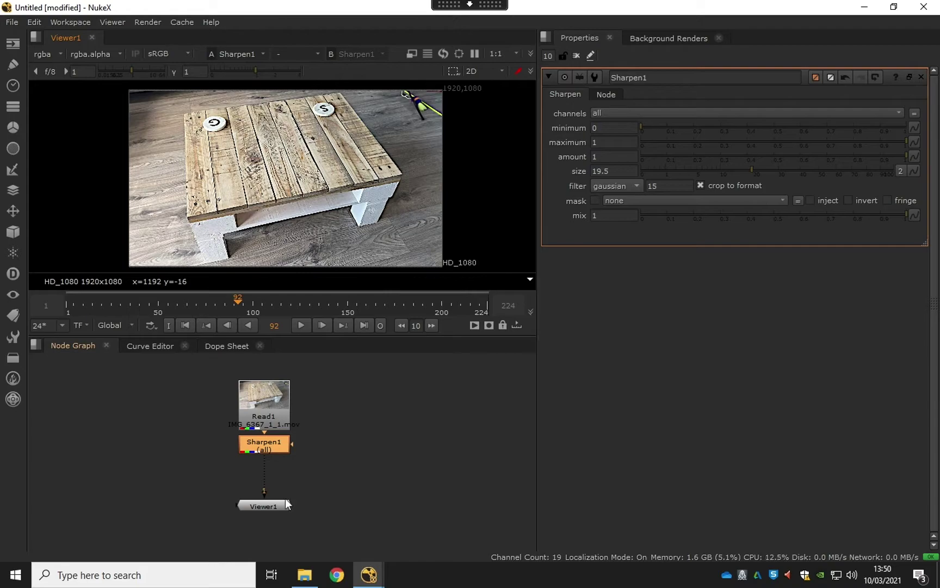
Step: Space Read1 and Viewer1 apart, then set the project frame range to 50–200
{"action": "left_click_drag", "start_coordinate": [267, 508], "coordinate": [272, 527]}
{"action": "left_click_drag", "start_coordinate": [267, 416], "coordinate": [267, 404]}
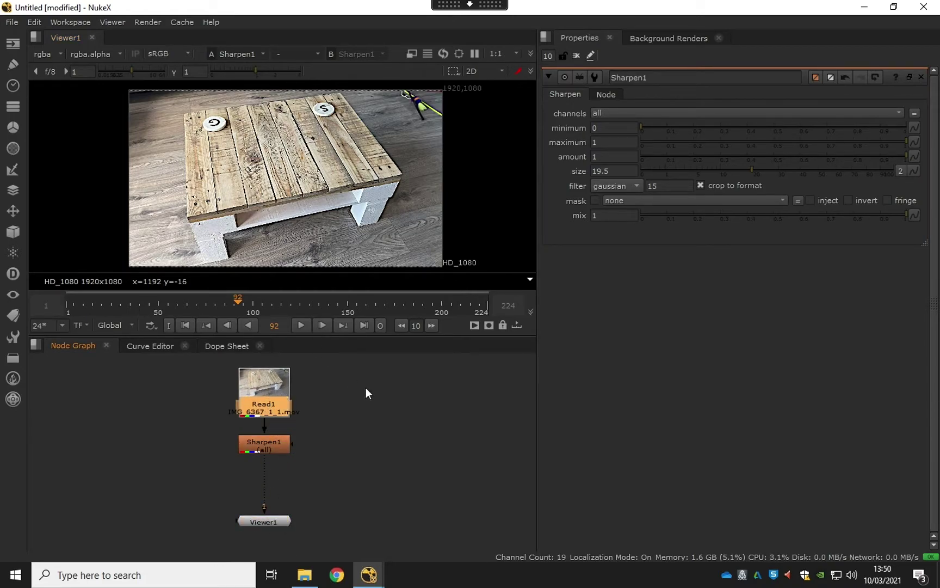
{"action": "left_click", "coordinate": [404, 406]}
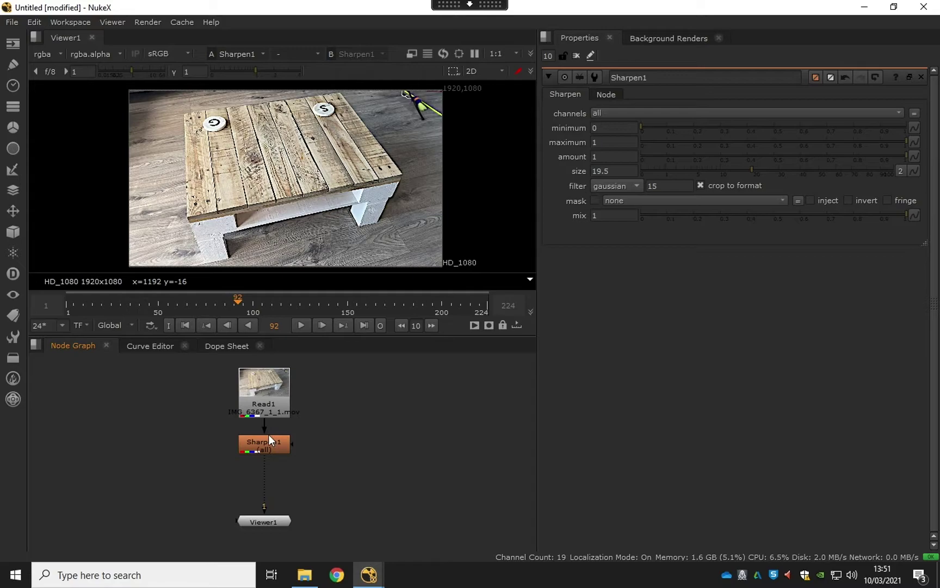
{"action": "key", "text": "s"}
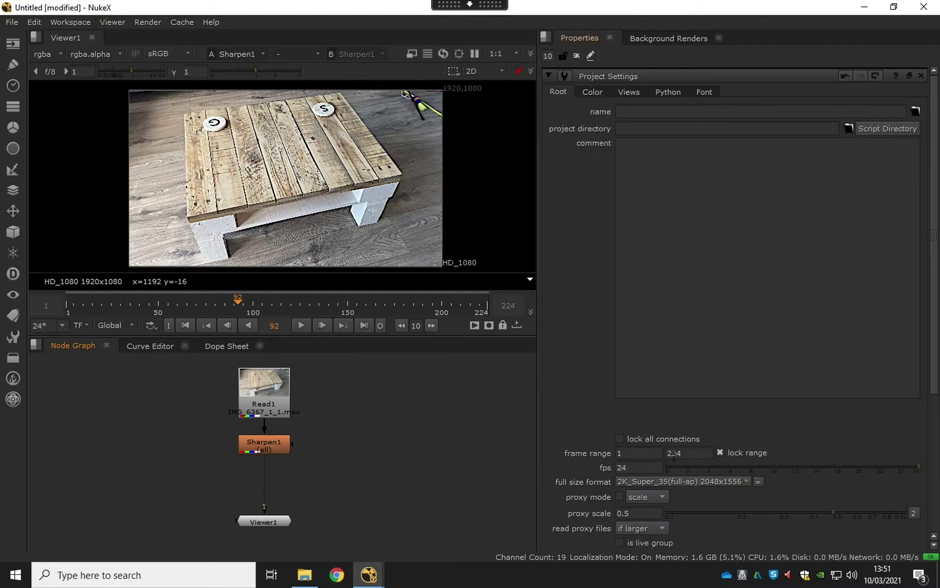
{"action": "left_click_drag", "start_coordinate": [640, 453], "coordinate": [599, 457]}
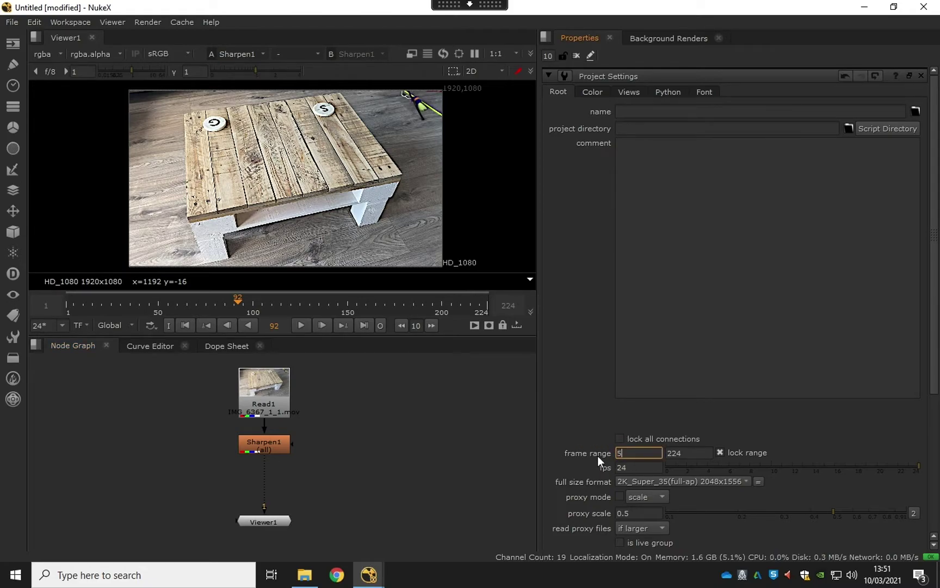
{"action": "key", "text": "Return"}
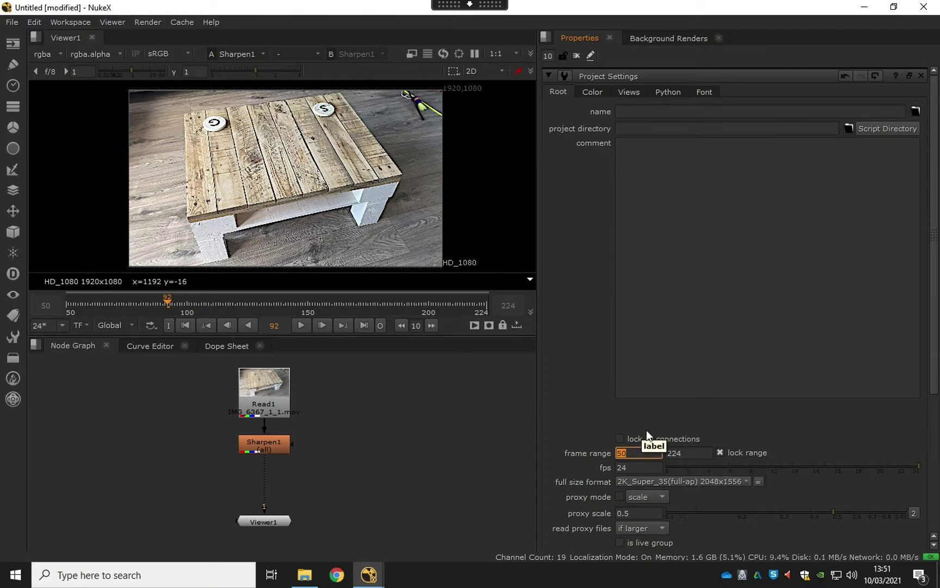
{"action": "left_click", "coordinate": [644, 452]}
{"action": "key", "text": "Tab"}
{"action": "type", "text": "2"}
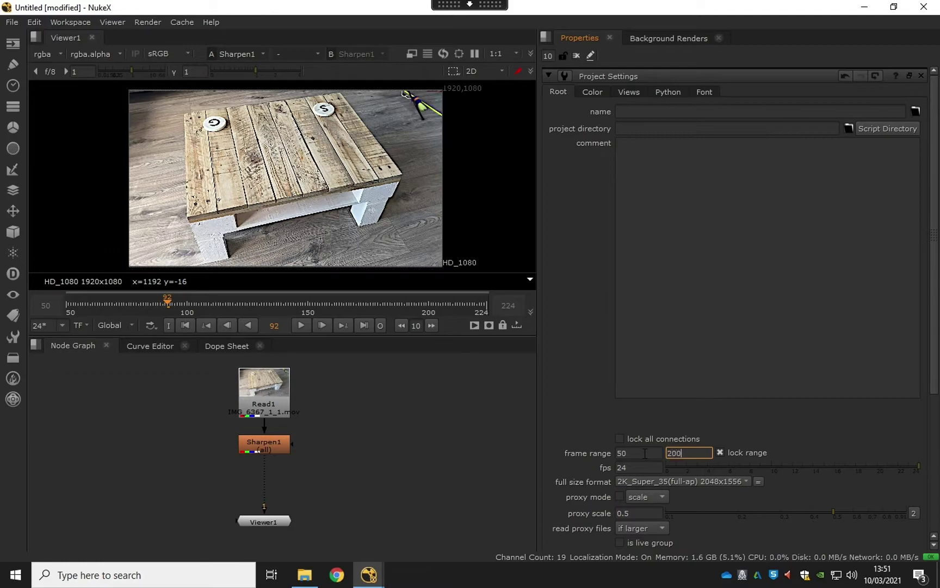
{"action": "type", "text": "00"}
{"action": "key", "text": "Return"}
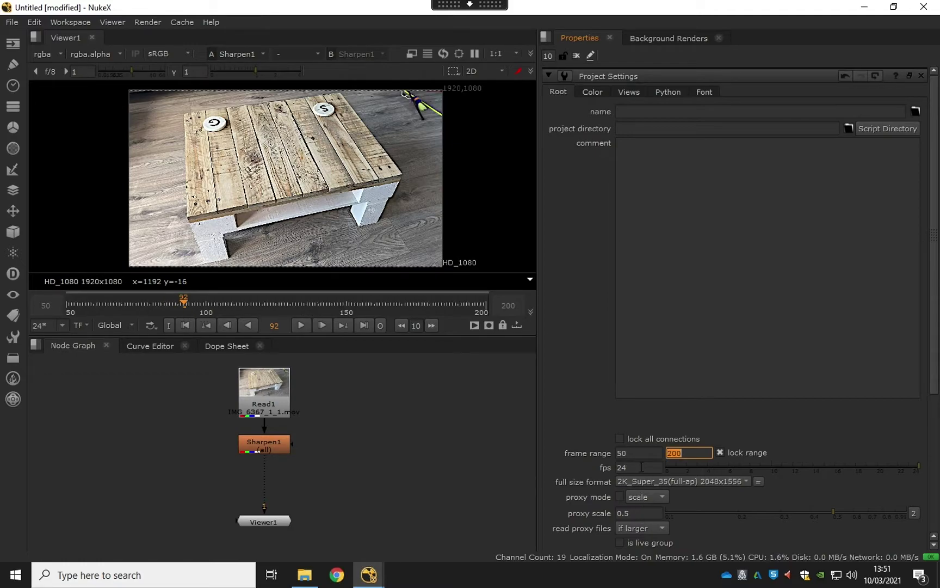
Step: Set the project to 25 fps and HD_1080 format, then check Read1's format
{"action": "left_click", "coordinate": [608, 468]}
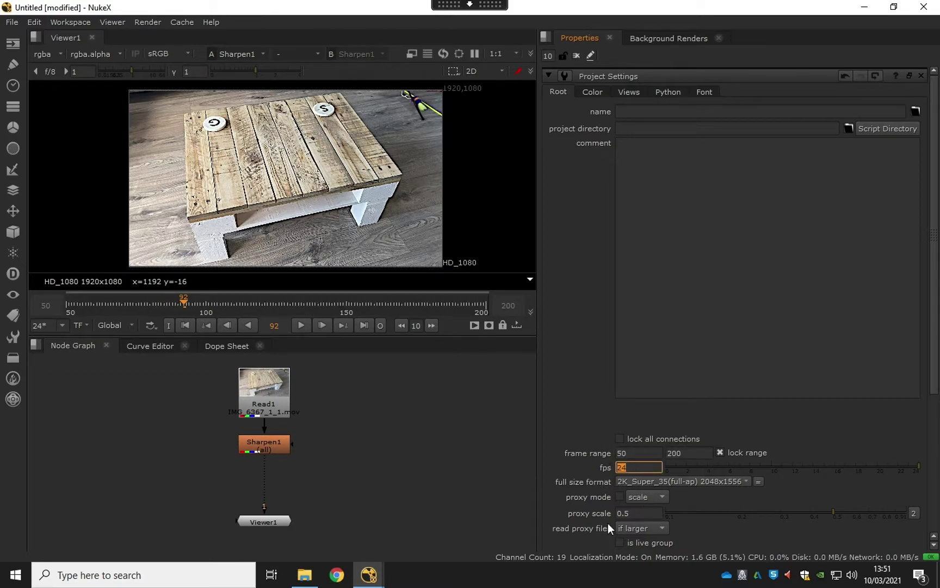
{"action": "type", "text": "25"}
{"action": "key", "text": "Return"}
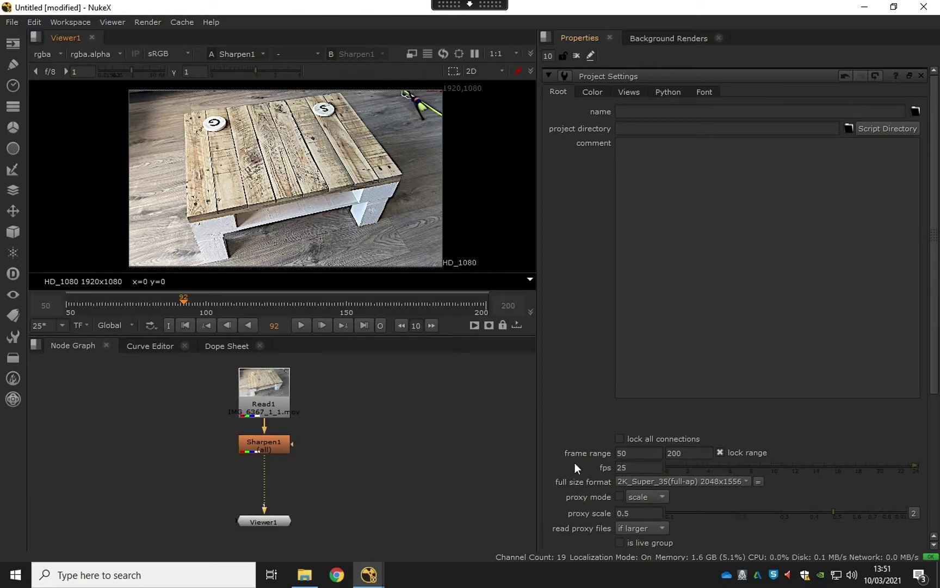
{"action": "left_click", "coordinate": [745, 484]}
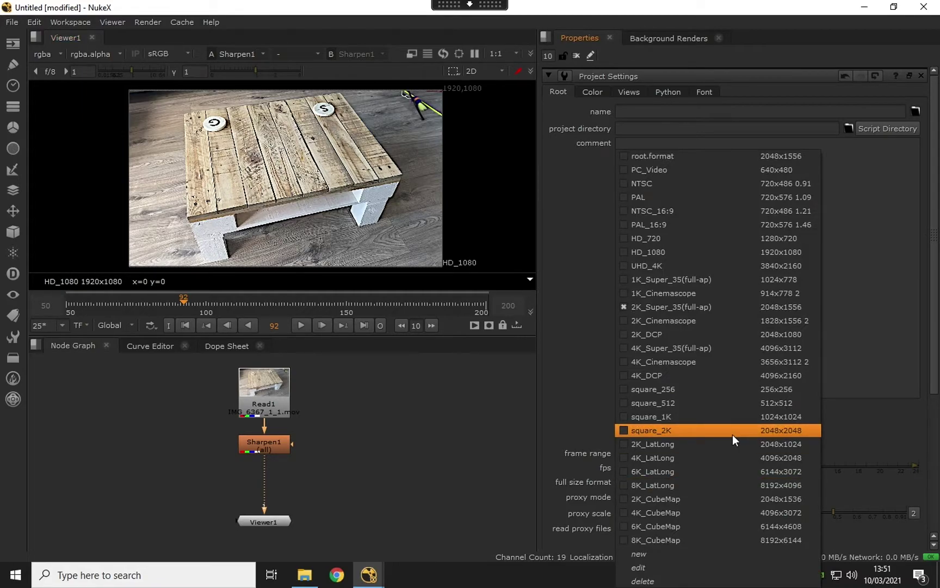
{"action": "left_click", "coordinate": [665, 252]}
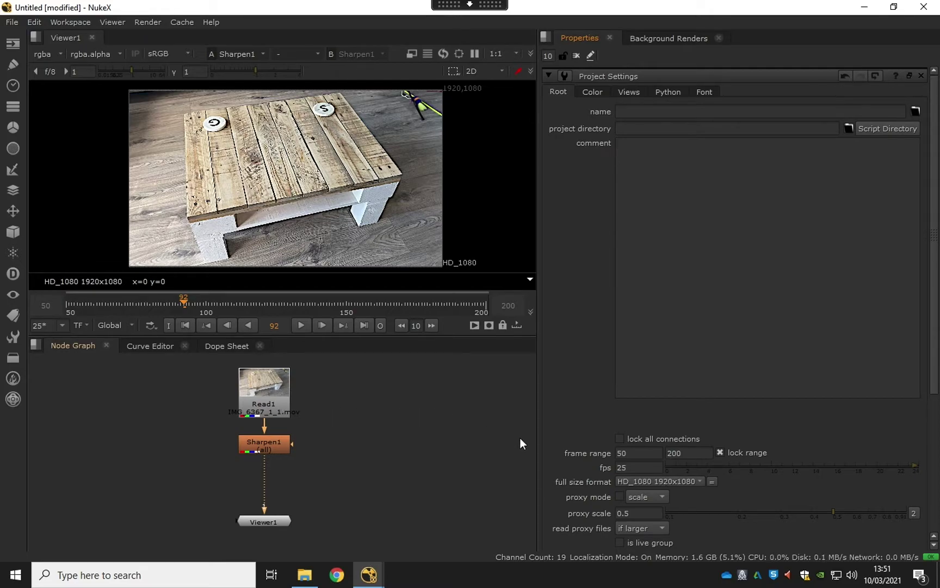
{"action": "double_click", "coordinate": [263, 393]}
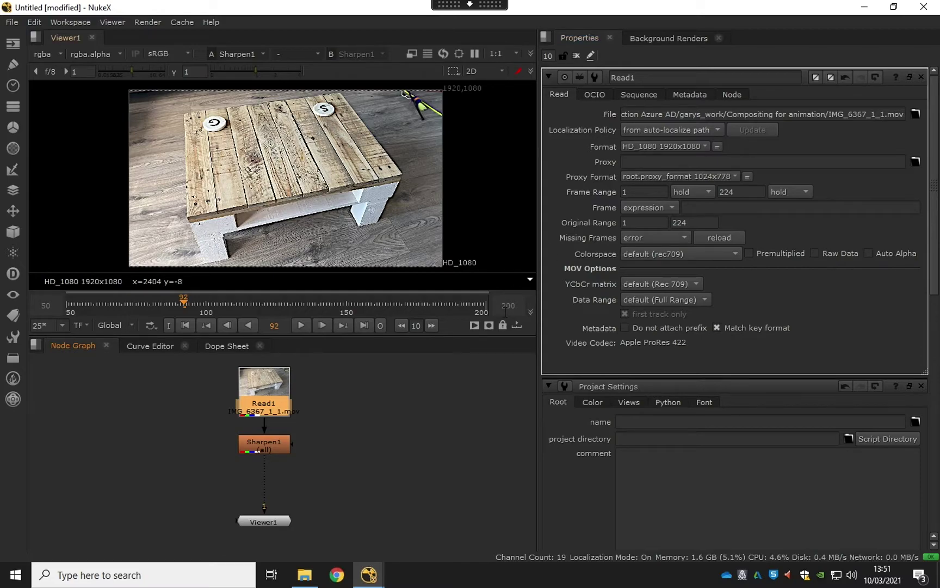
Step: Close the open settings panels and shift Sharpen1 and Viewer1 further down
{"action": "left_click", "coordinate": [265, 442]}
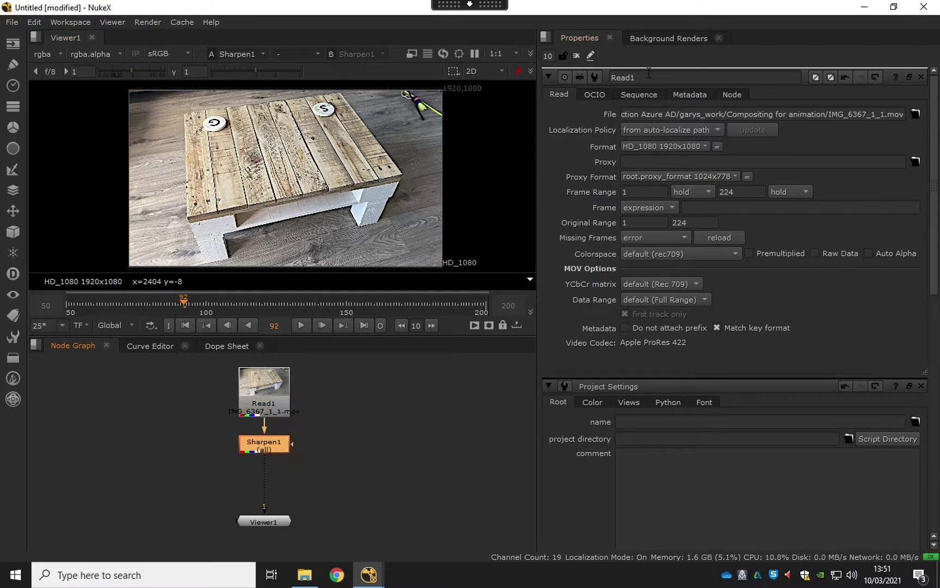
{"action": "left_click", "coordinate": [576, 55]}
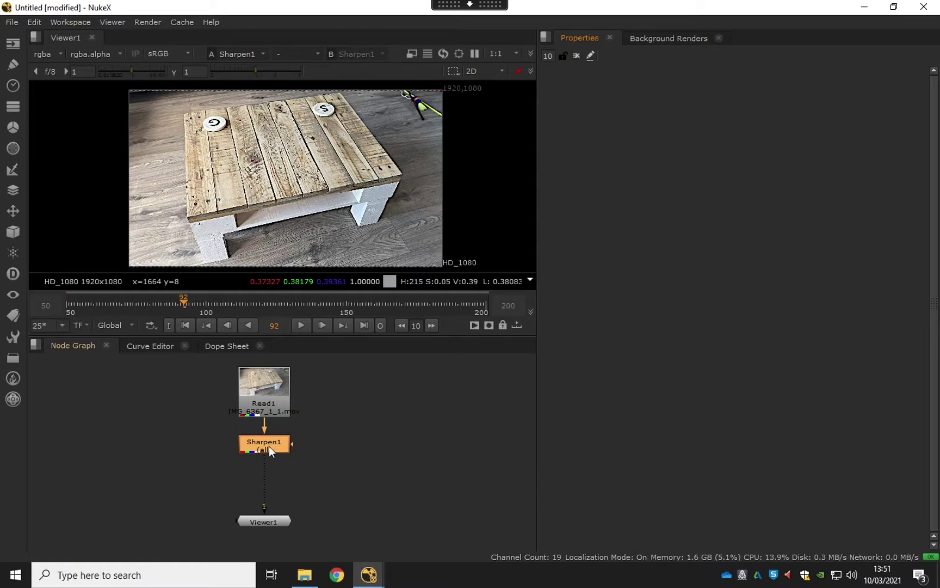
{"action": "left_click_drag", "start_coordinate": [269, 446], "coordinate": [268, 449]}
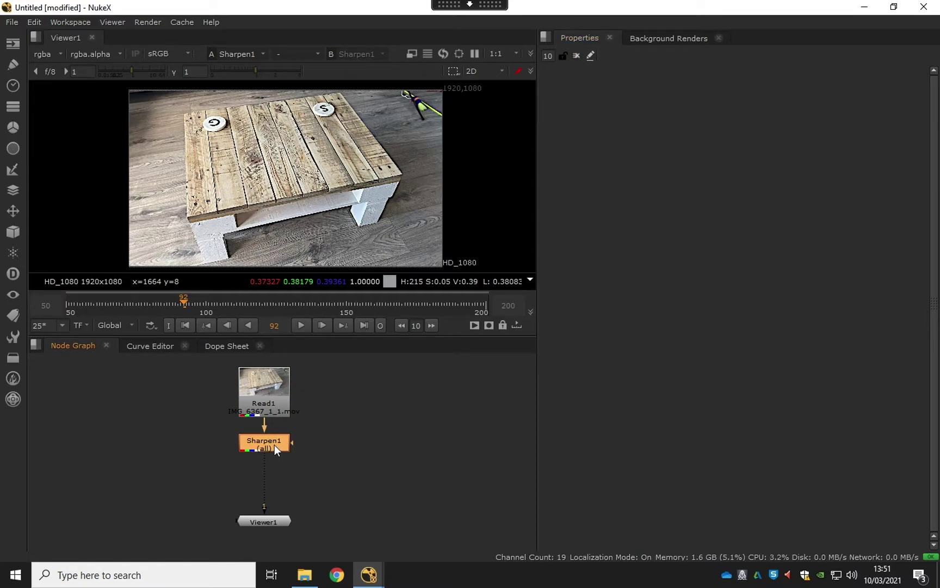
{"action": "left_click_drag", "start_coordinate": [274, 444], "coordinate": [274, 449]}
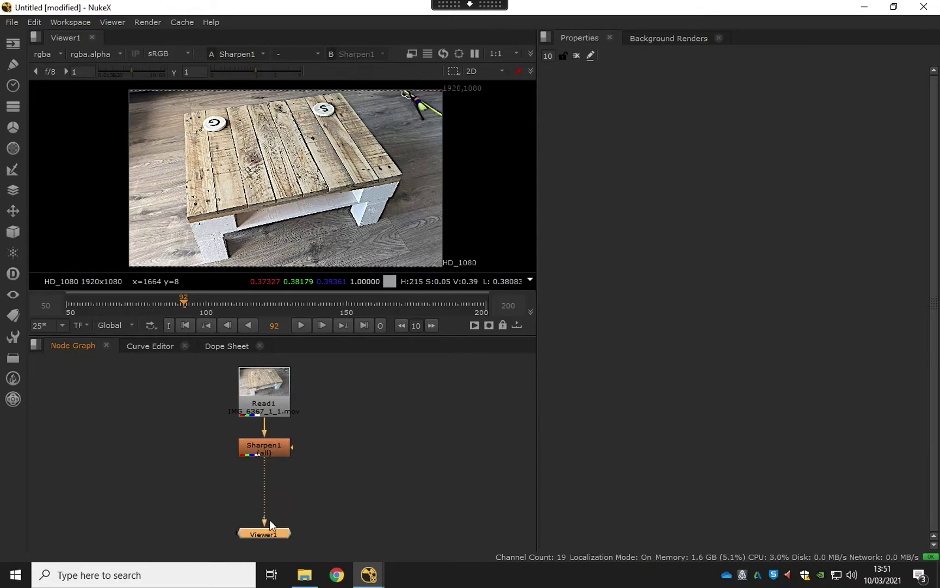
{"action": "left_click_drag", "start_coordinate": [270, 519], "coordinate": [271, 532]}
Step: Add a CameraTracker node below Sharpen1 using the 'camr' node search
{"action": "key", "text": "Tab"}
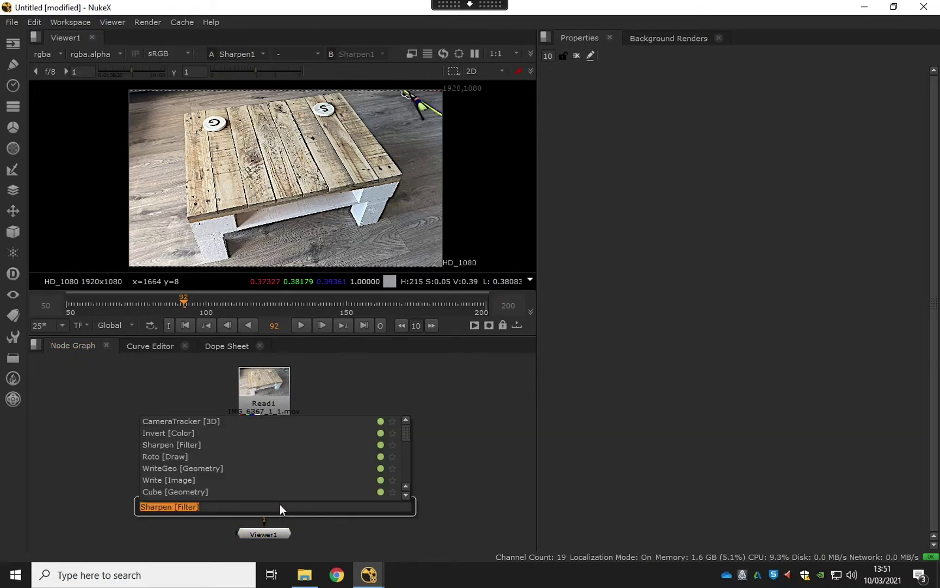
{"action": "type", "text": "camrt"}
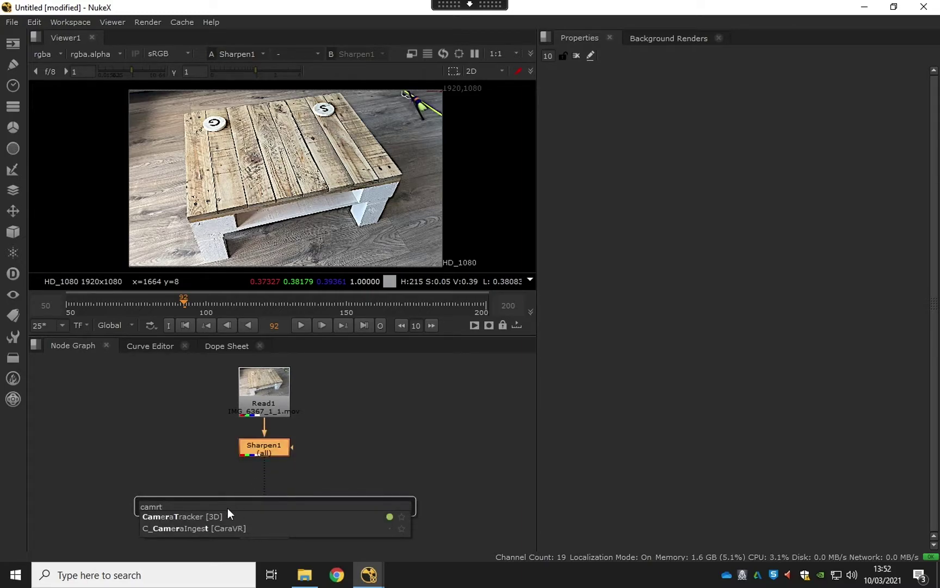
{"action": "key", "text": "BackSpace"}
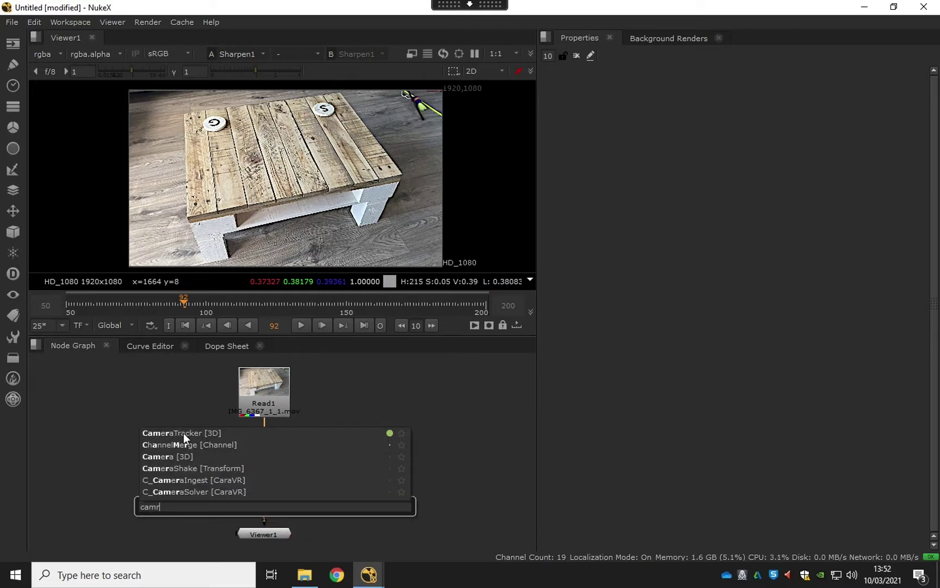
{"action": "key", "text": "Escape"}
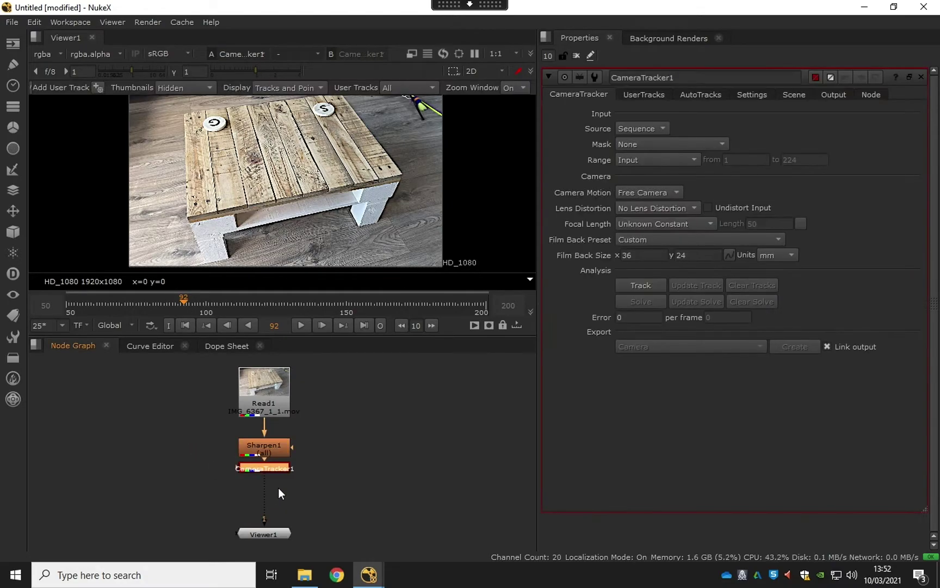
{"action": "scroll", "coordinate": [268, 480], "scroll_direction": "up", "scroll_amount": 2}
{"action": "middle_click_drag", "start_coordinate": [267, 480], "coordinate": [303, 436]}
{"action": "scroll", "coordinate": [304, 436], "scroll_direction": "up", "scroll_amount": 2}
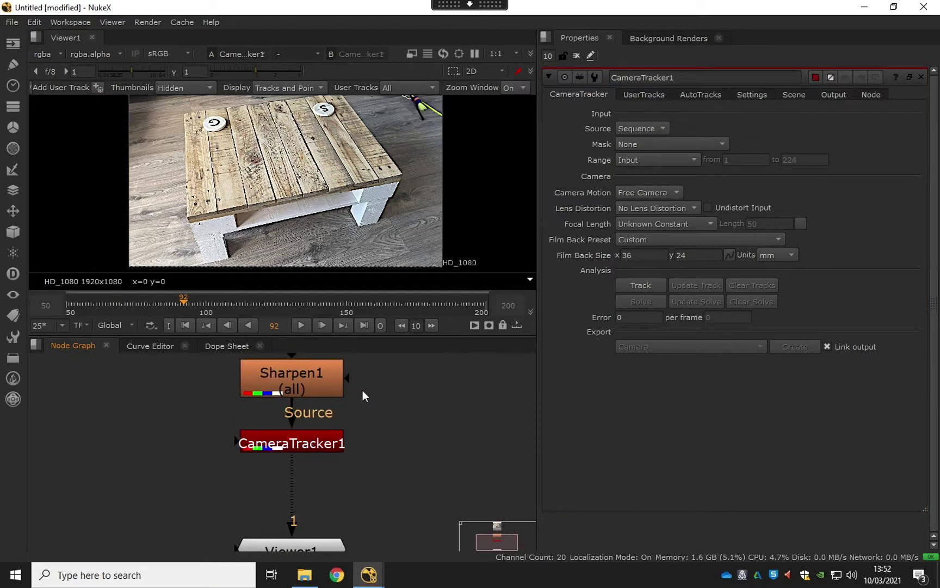
{"action": "middle_click_drag", "start_coordinate": [363, 390], "coordinate": [355, 432]}
{"action": "scroll", "coordinate": [355, 433], "scroll_direction": "down", "scroll_amount": 1}
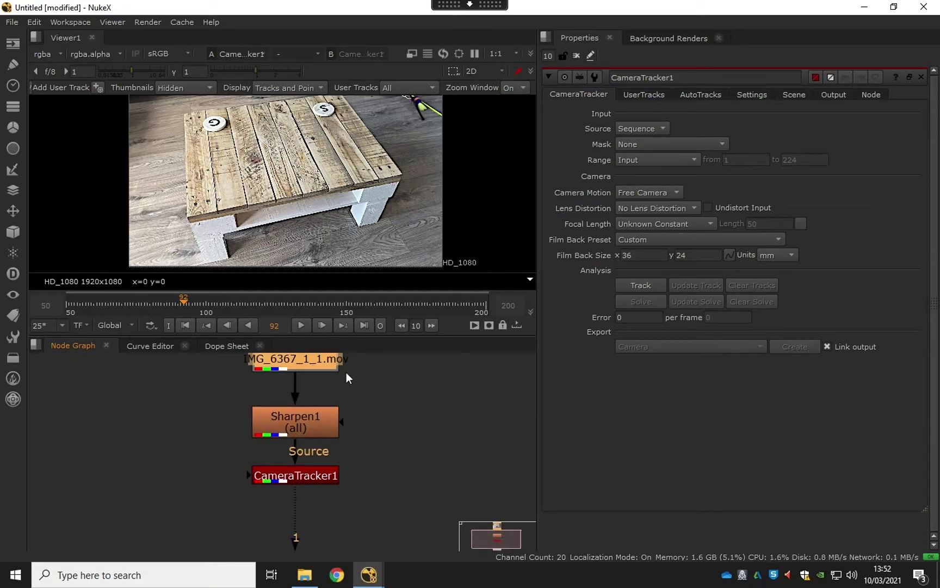
{"action": "left_click", "coordinate": [311, 420]}
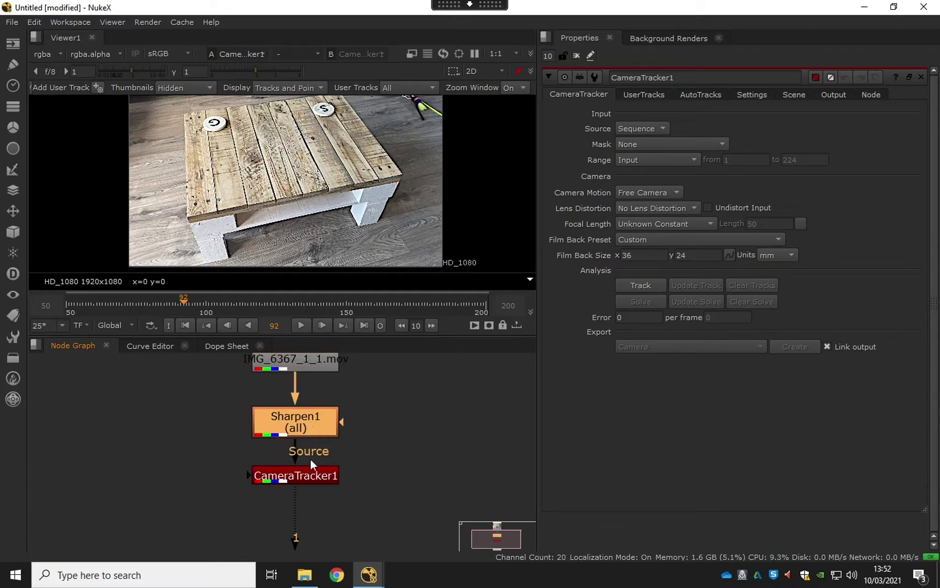
{"action": "left_click", "coordinate": [302, 475]}
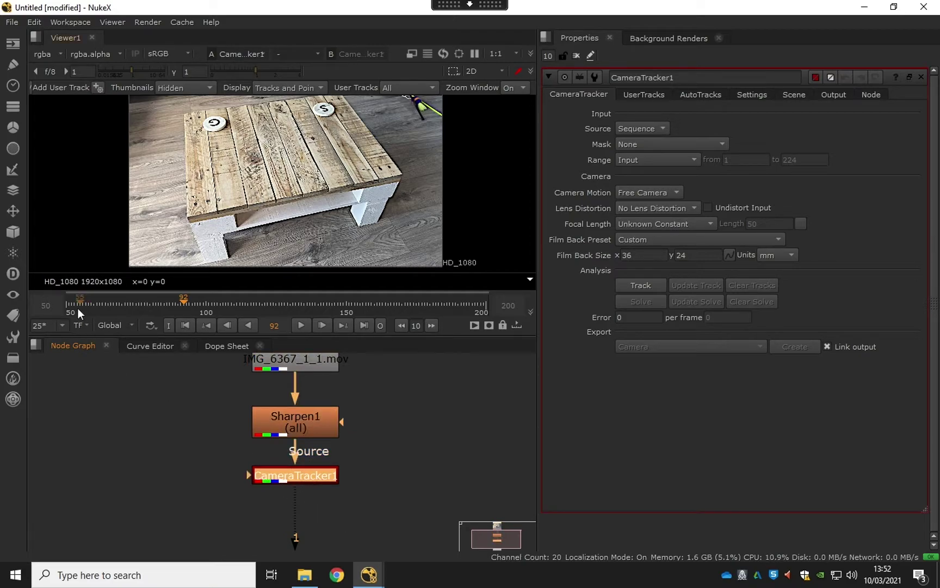
{"action": "mouse_move", "coordinate": [76, 307]}
{"action": "left_mouse_down"}
{"action": "mouse_move", "coordinate": [484, 297]}
{"action": "mouse_move", "coordinate": [83, 302]}
{"action": "left_mouse_up"}
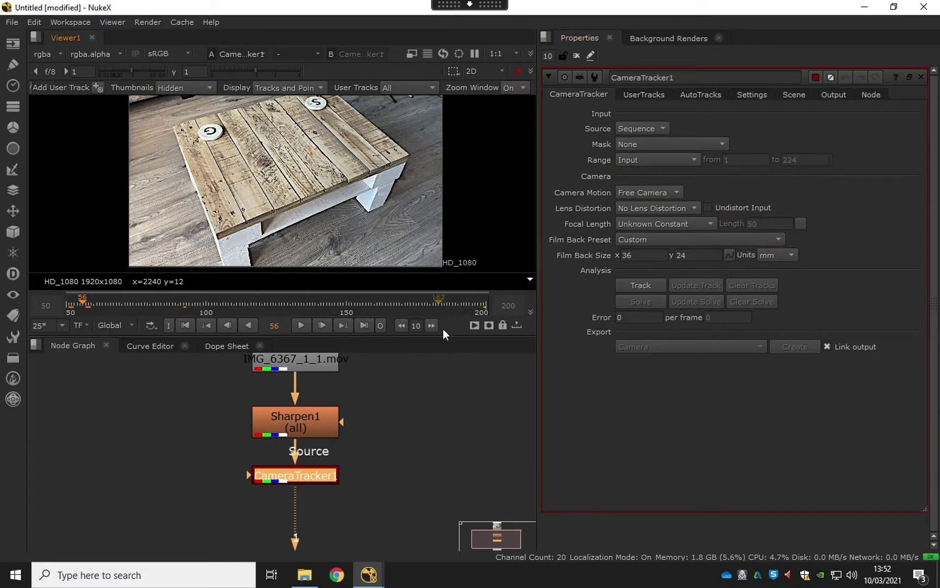
Step: Set the CameraTracker analysis range to Global, covering frames 50–200
{"action": "middle_click_drag", "start_coordinate": [294, 356], "coordinate": [308, 419]}
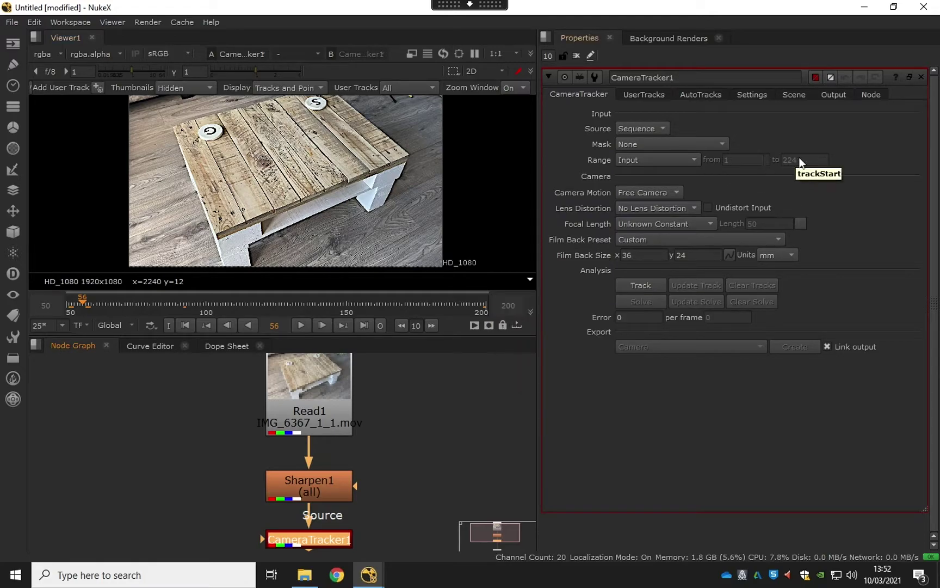
{"action": "left_click", "coordinate": [690, 163]}
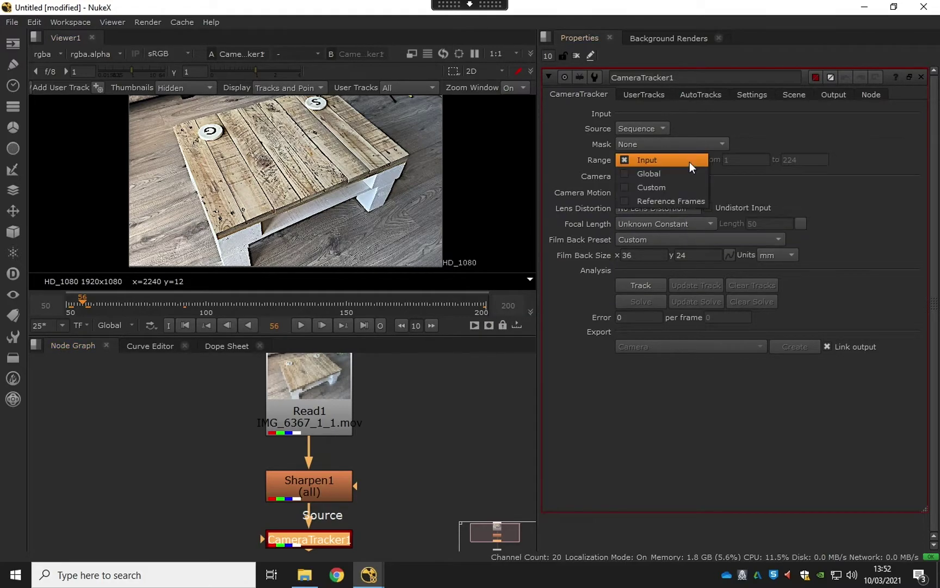
{"action": "left_click", "coordinate": [678, 171]}
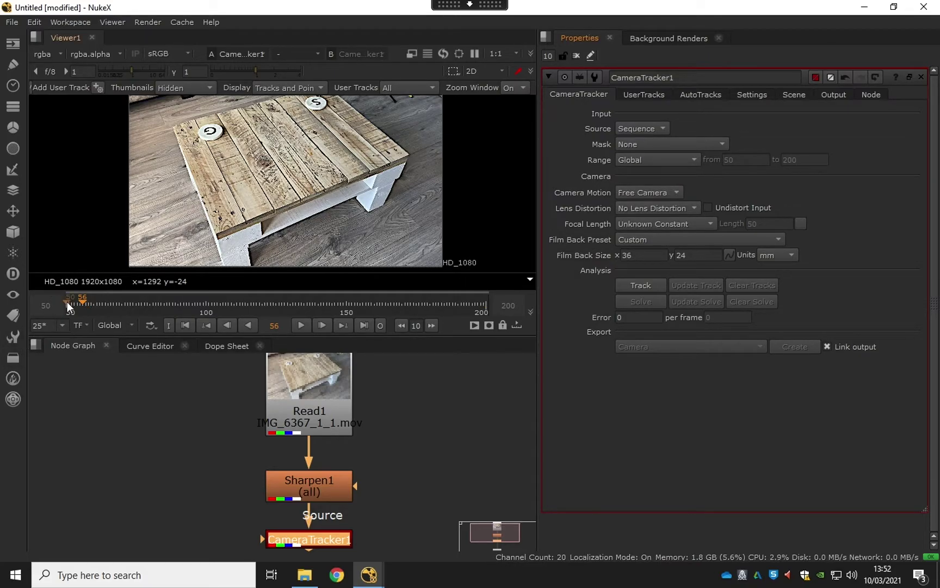
{"action": "mouse_move", "coordinate": [74, 302]}
{"action": "left_mouse_down"}
{"action": "mouse_move", "coordinate": [460, 298]}
{"action": "mouse_move", "coordinate": [88, 304]}
{"action": "left_mouse_up"}
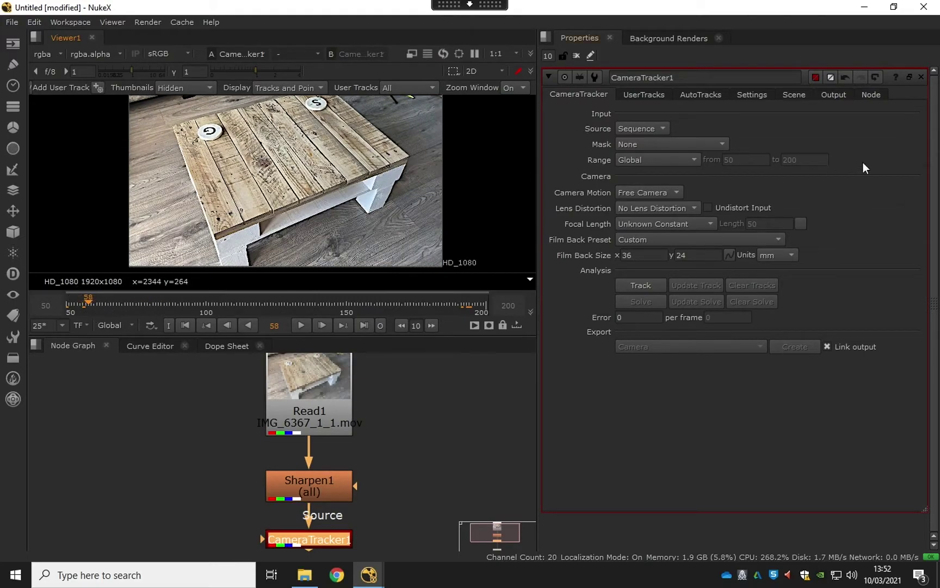
{"action": "left_click", "coordinate": [678, 163]}
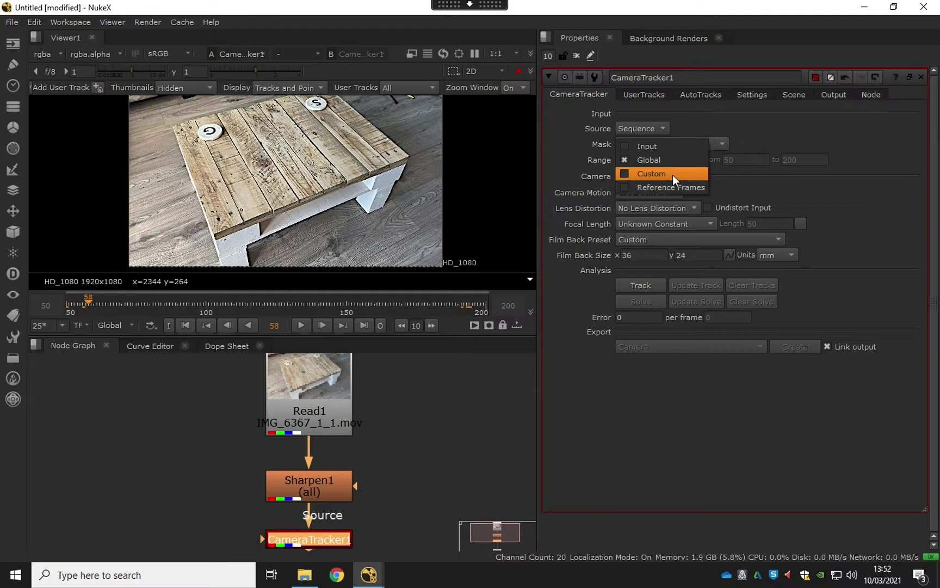
{"action": "left_click", "coordinate": [796, 173]}
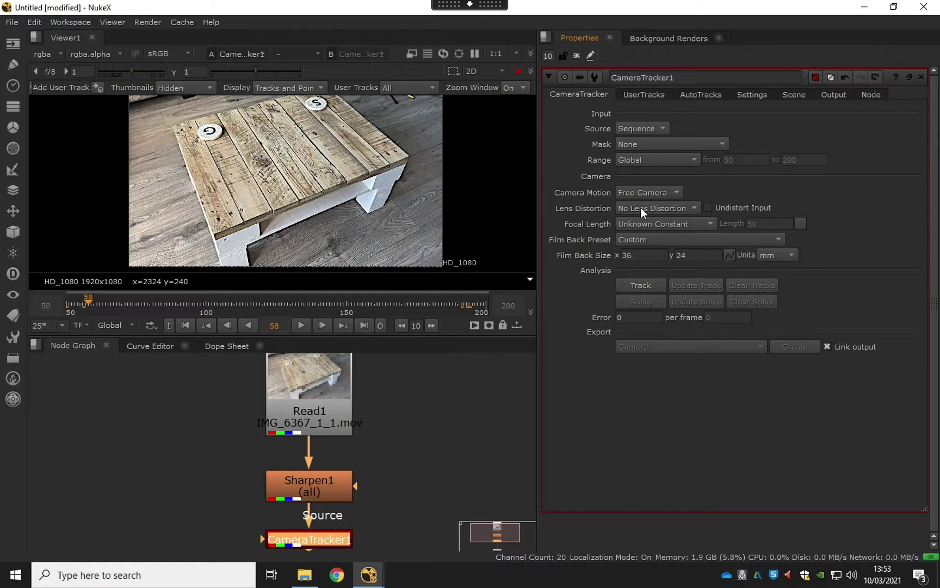
Step: Browse the film back camera presets and leave the film back on Custom 36×24 mm
{"action": "mouse_move", "coordinate": [641, 207]}
{"action": "left_click", "coordinate": [669, 241]}
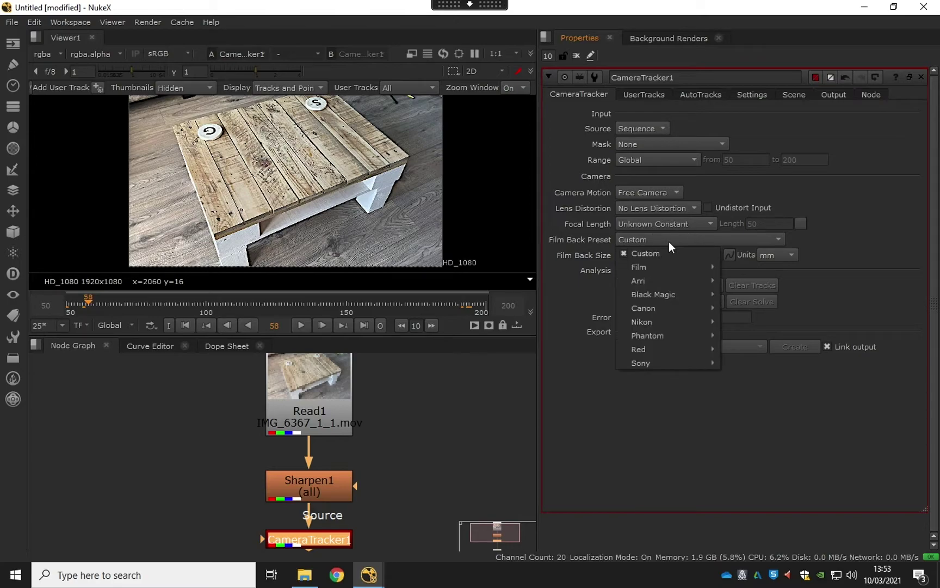
{"action": "mouse_move", "coordinate": [698, 308]}
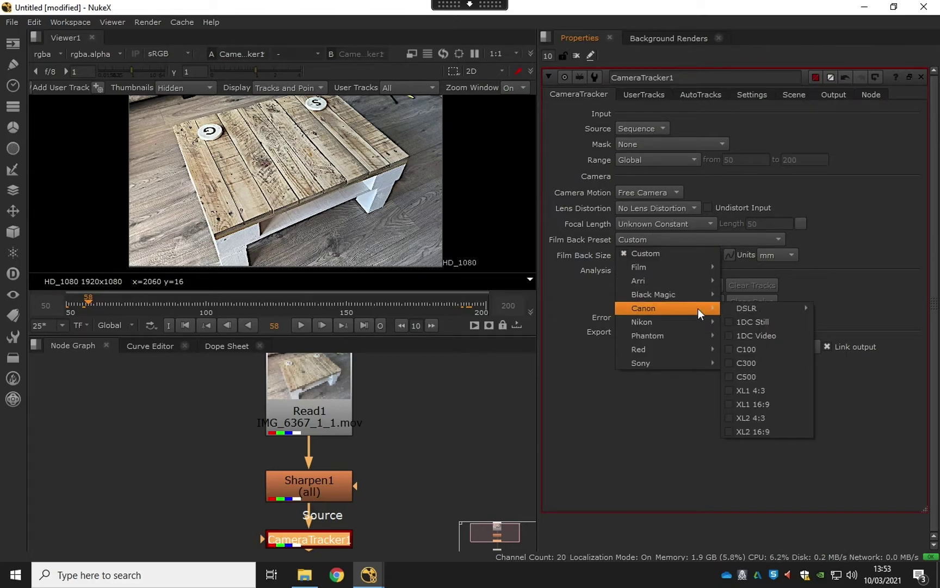
{"action": "mouse_move", "coordinate": [676, 295]}
{"action": "mouse_move", "coordinate": [754, 308]}
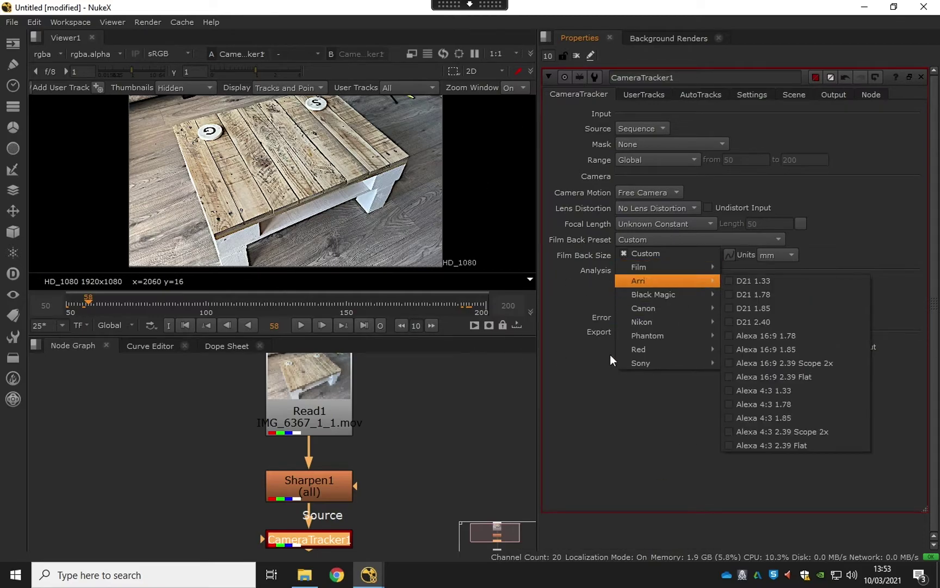
{"action": "left_click", "coordinate": [610, 419]}
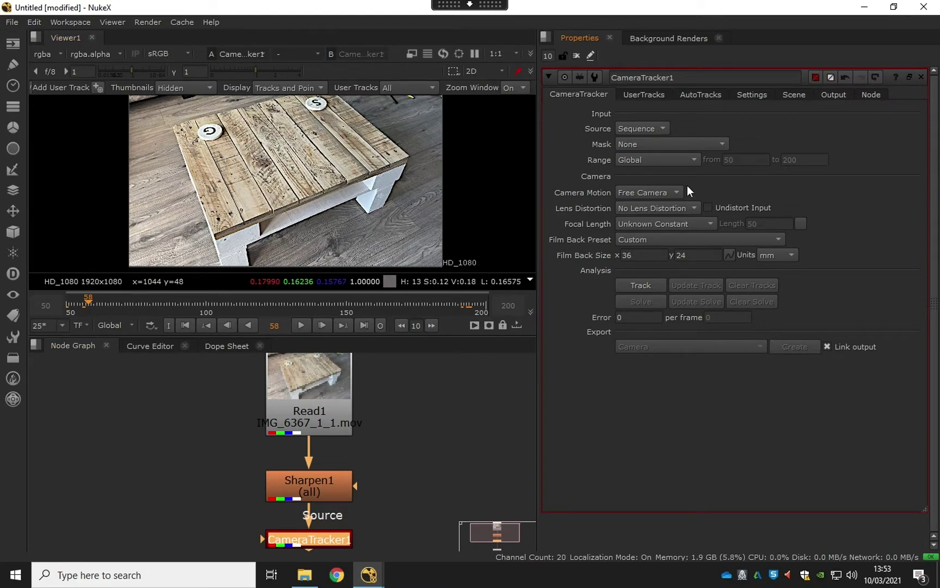
Step: Review the UserTracks and AutoTracks tabs, then set Number of Features to 1000 in Settings
{"action": "left_click", "coordinate": [637, 95]}
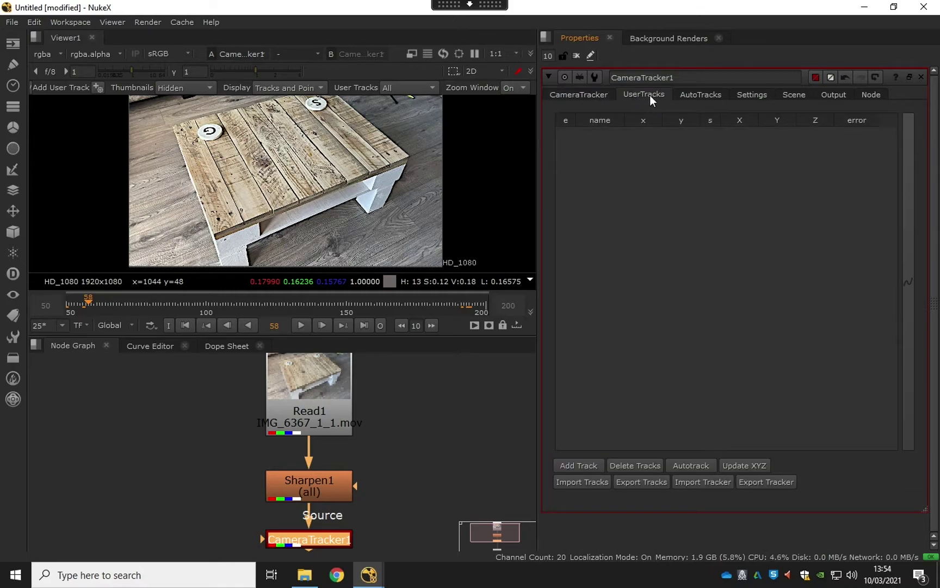
{"action": "left_click", "coordinate": [710, 93]}
{"action": "left_click", "coordinate": [661, 95]}
{"action": "left_click", "coordinate": [704, 94]}
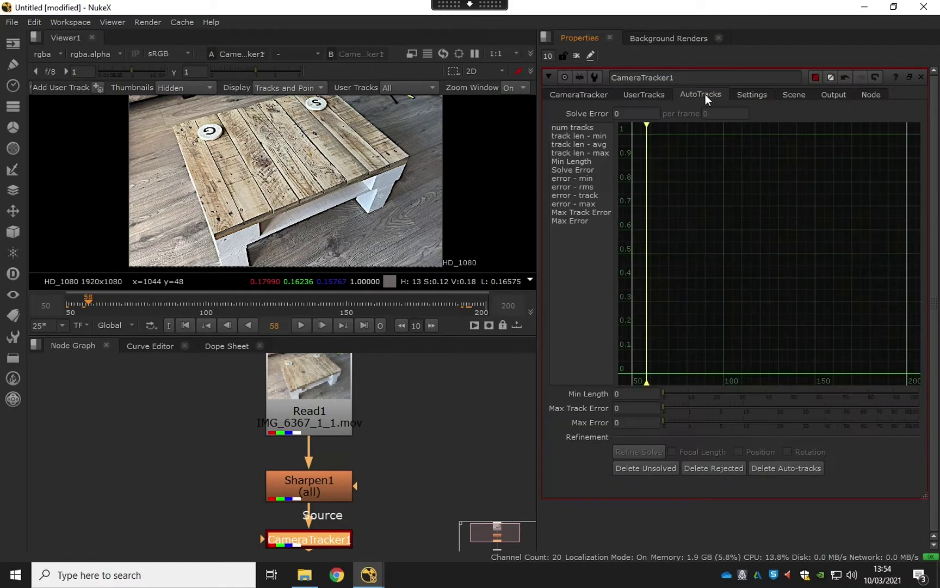
{"action": "left_click", "coordinate": [754, 94]}
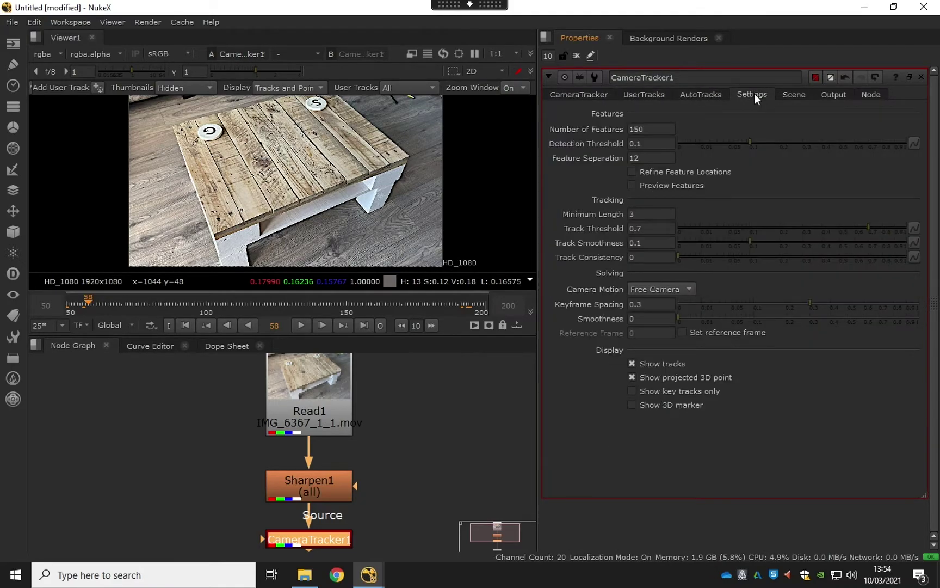
{"action": "double_click", "coordinate": [656, 127]}
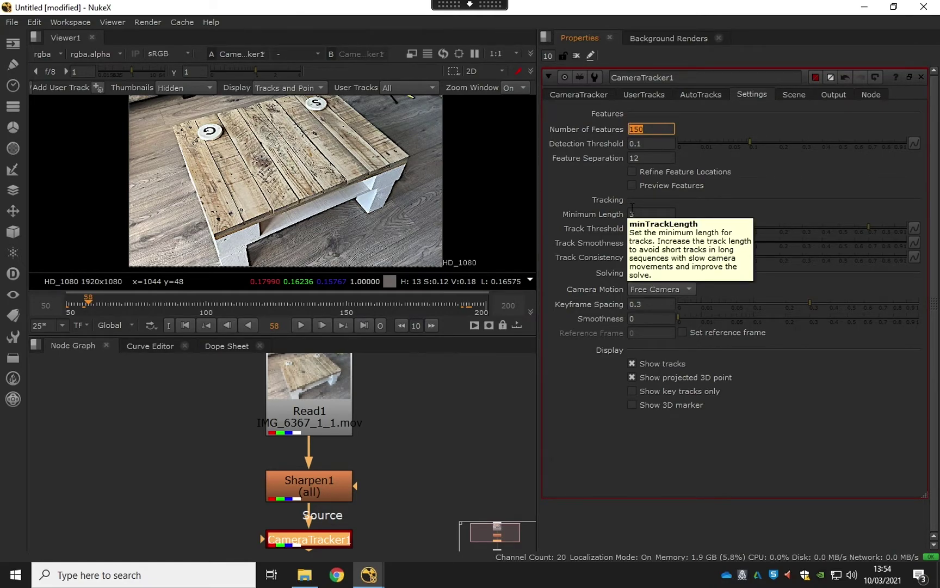
{"action": "type", "text": "1"}
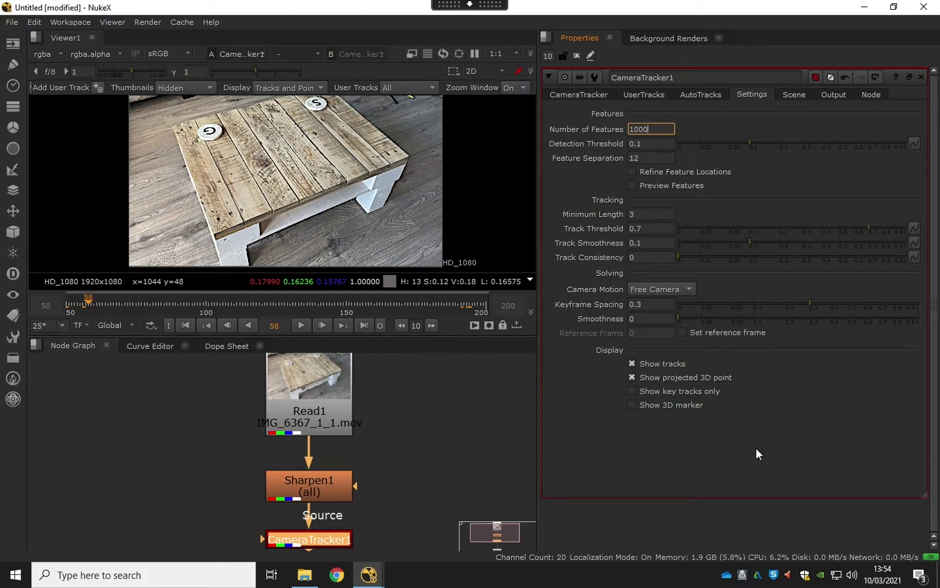
{"action": "key", "text": "Return"}
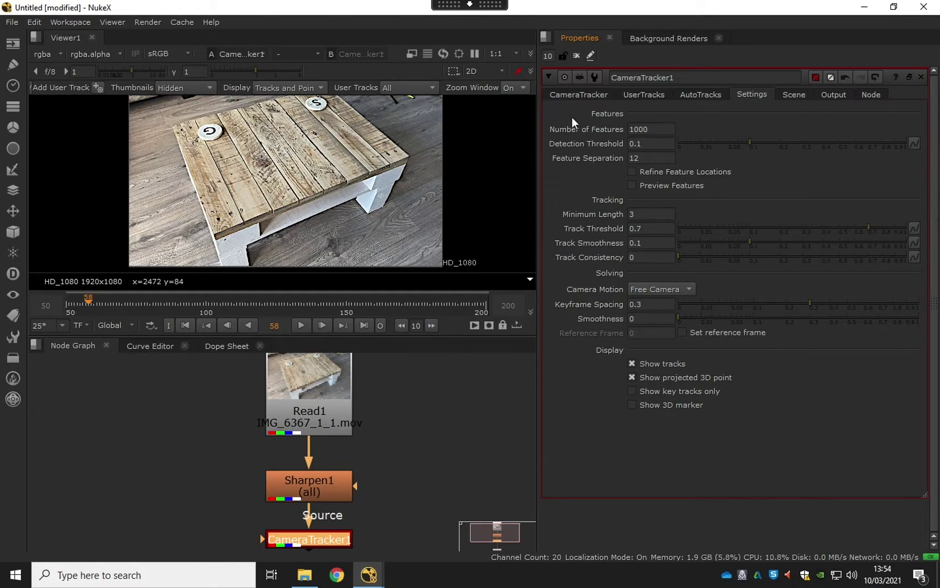
Step: Track features across frames 50–200, moving the Progress window aside while it runs
{"action": "left_click", "coordinate": [561, 95]}
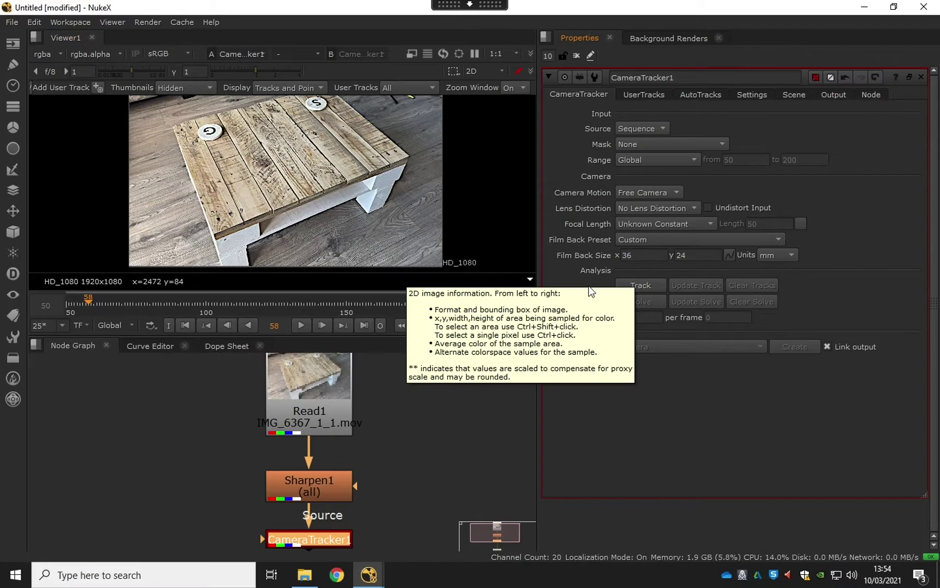
{"action": "left_click", "coordinate": [646, 286]}
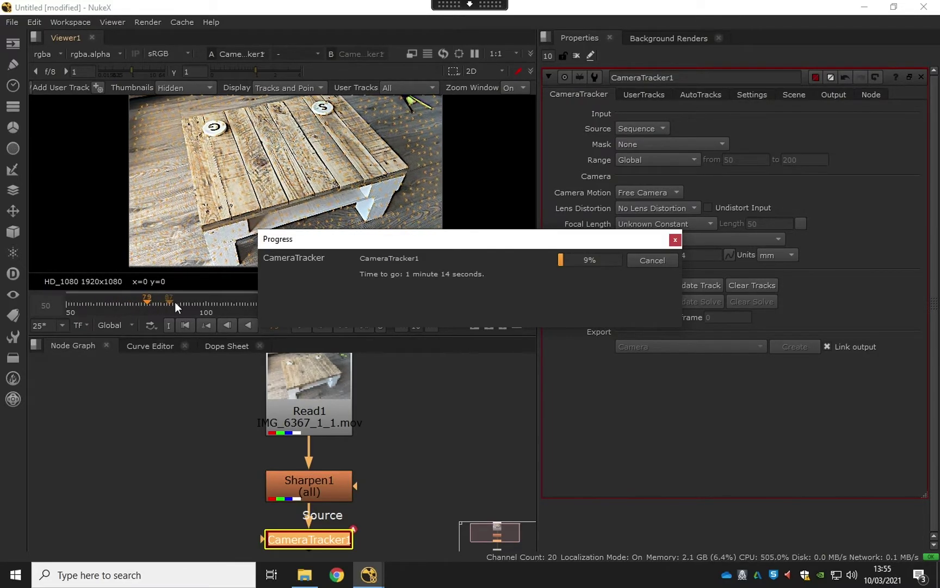
{"action": "left_click_drag", "start_coordinate": [412, 243], "coordinate": [515, 347]}
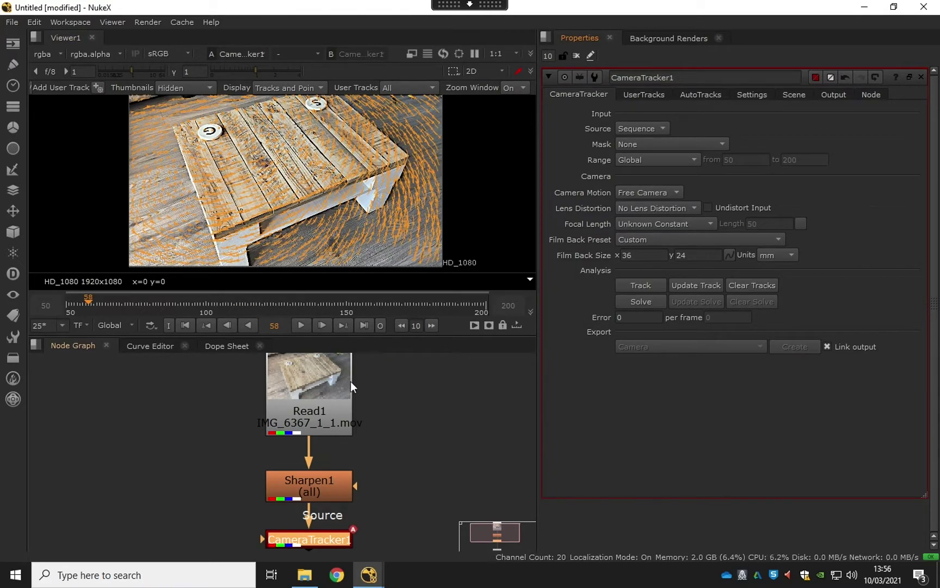
Step: Scrub through frames 66 to 133 to review the orange feature tracks
{"action": "left_click", "coordinate": [113, 299]}
{"action": "left_click_drag", "start_coordinate": [113, 298], "coordinate": [401, 298]}
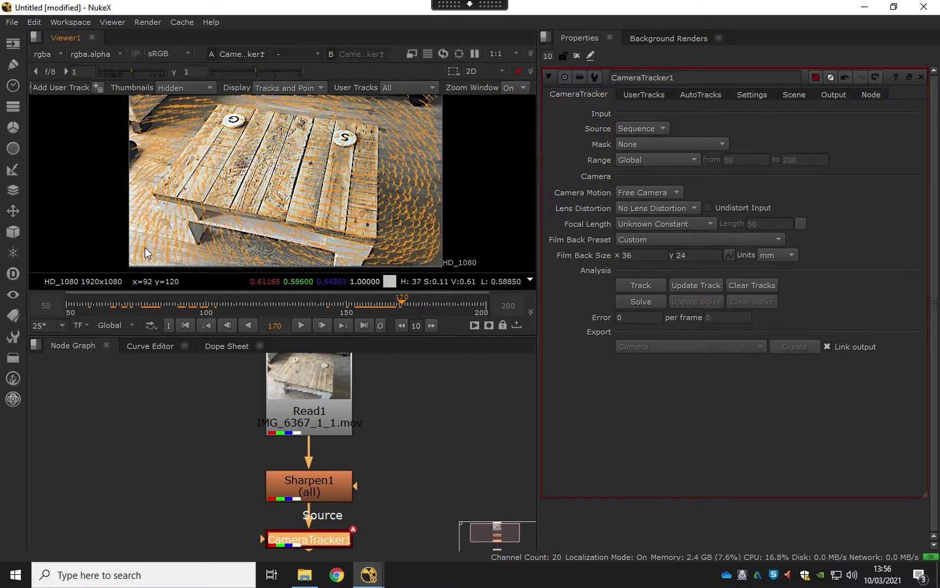
{"action": "scroll", "coordinate": [179, 224], "scroll_direction": "up", "scroll_amount": 6}
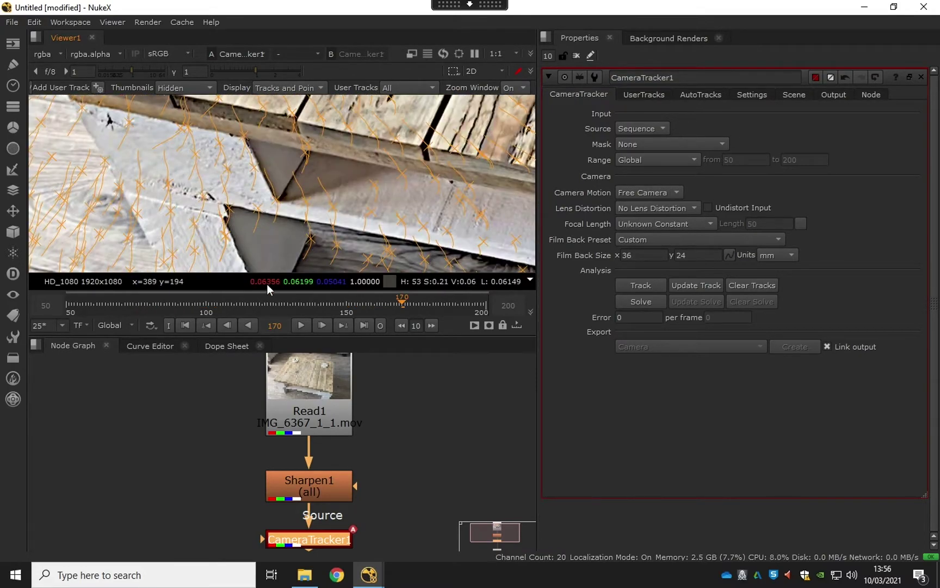
{"action": "left_click_drag", "start_coordinate": [270, 302], "coordinate": [225, 304]}
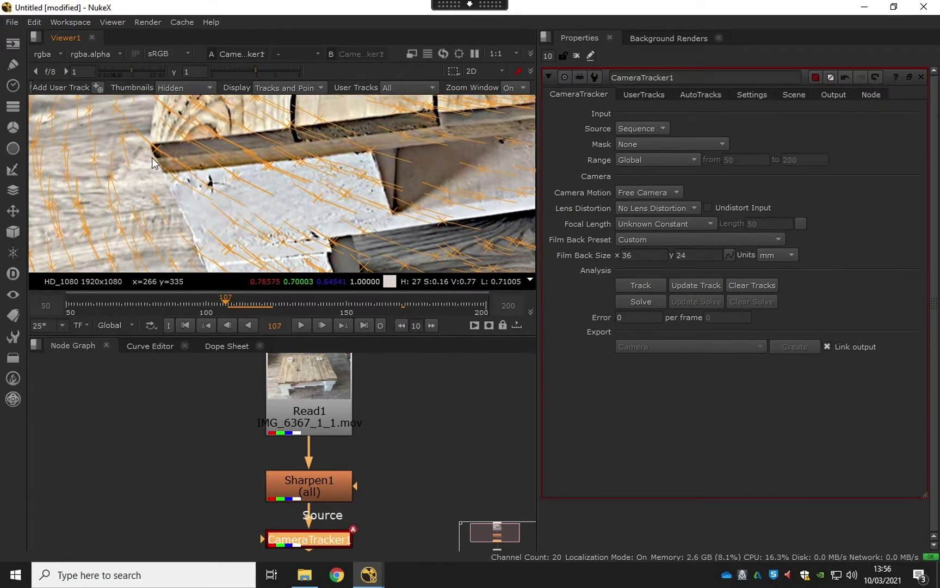
{"action": "left_click_drag", "start_coordinate": [234, 302], "coordinate": [364, 304]}
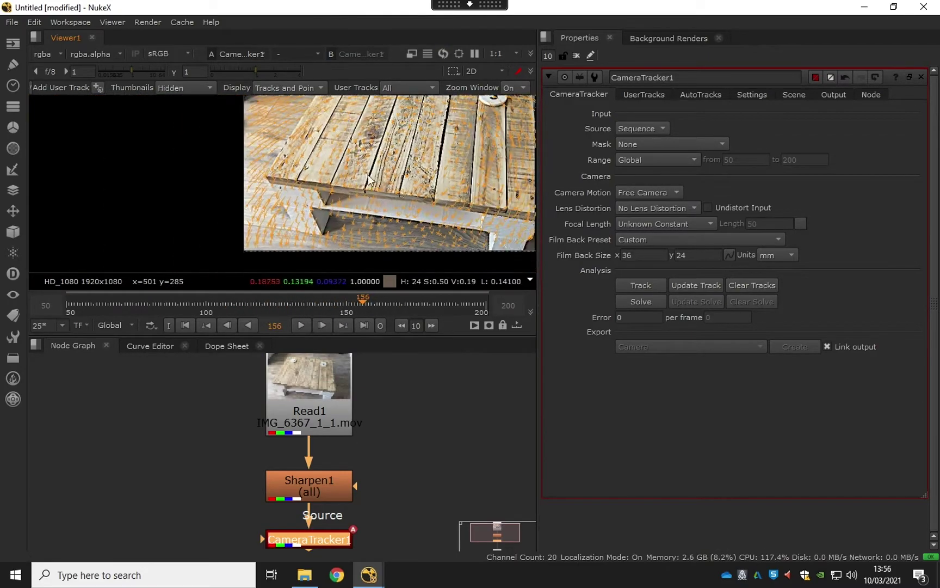
{"action": "scroll", "coordinate": [316, 197], "scroll_direction": "down", "scroll_amount": 3}
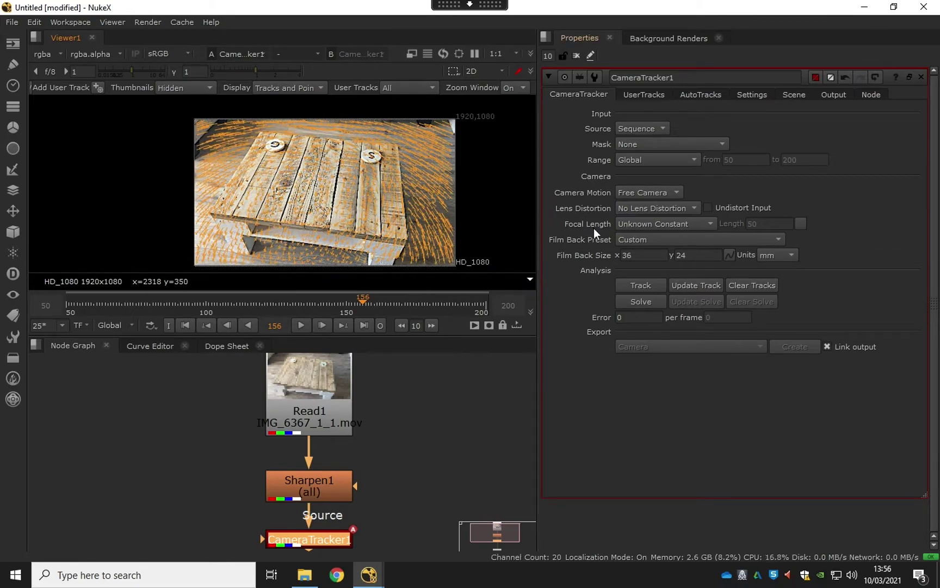
Step: Solve the camera to a 0.91 error, scrub frames to check the tracks, and show AutoTracks
{"action": "left_click", "coordinate": [637, 303]}
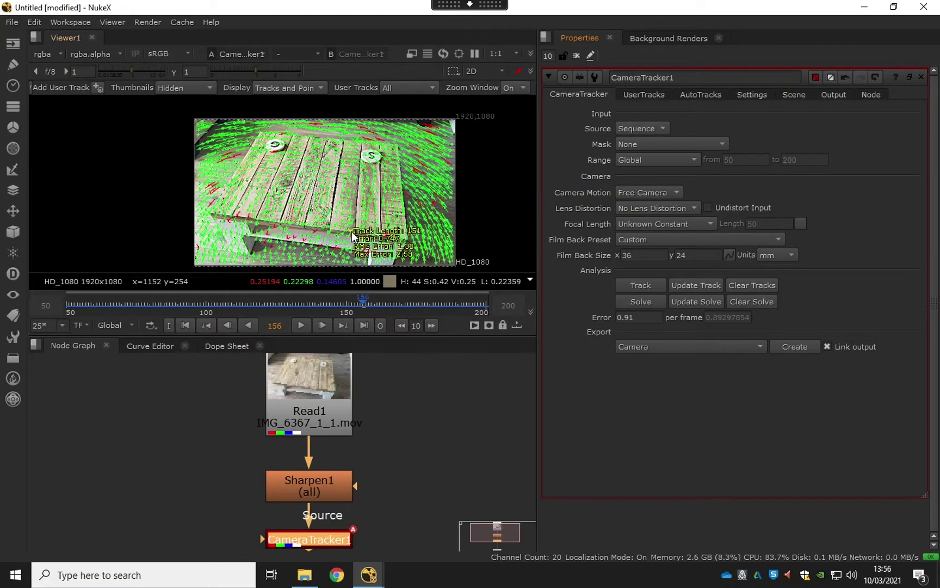
{"action": "scroll", "coordinate": [278, 245], "scroll_direction": "up", "scroll_amount": 1}
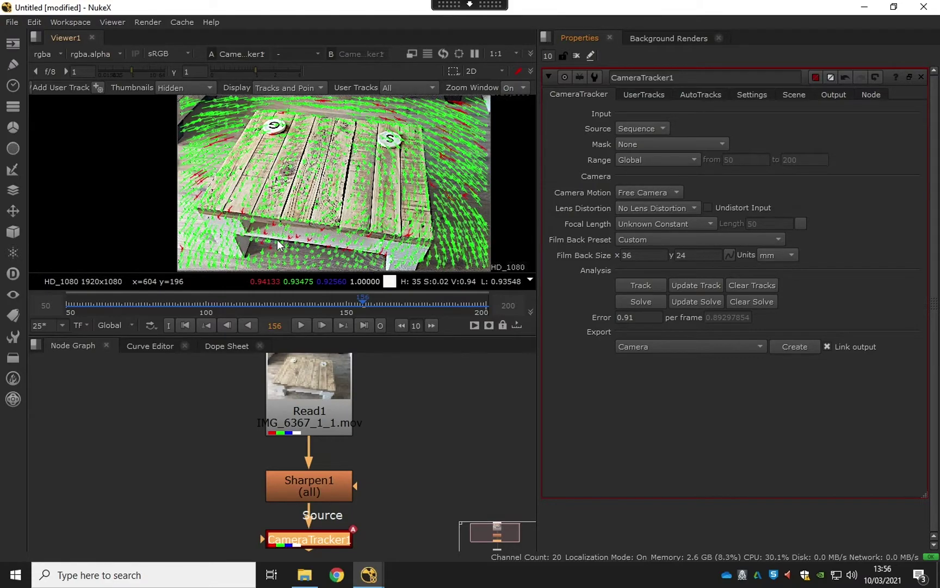
{"action": "scroll", "coordinate": [432, 201], "scroll_direction": "down", "scroll_amount": 1}
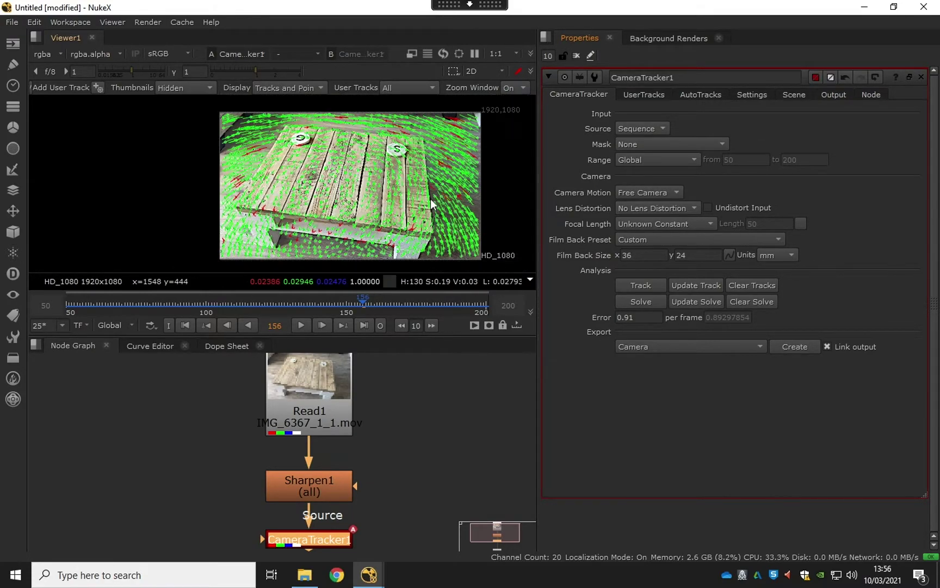
{"action": "left_click", "coordinate": [256, 302]}
{"action": "left_click_drag", "start_coordinate": [134, 306], "coordinate": [389, 306]}
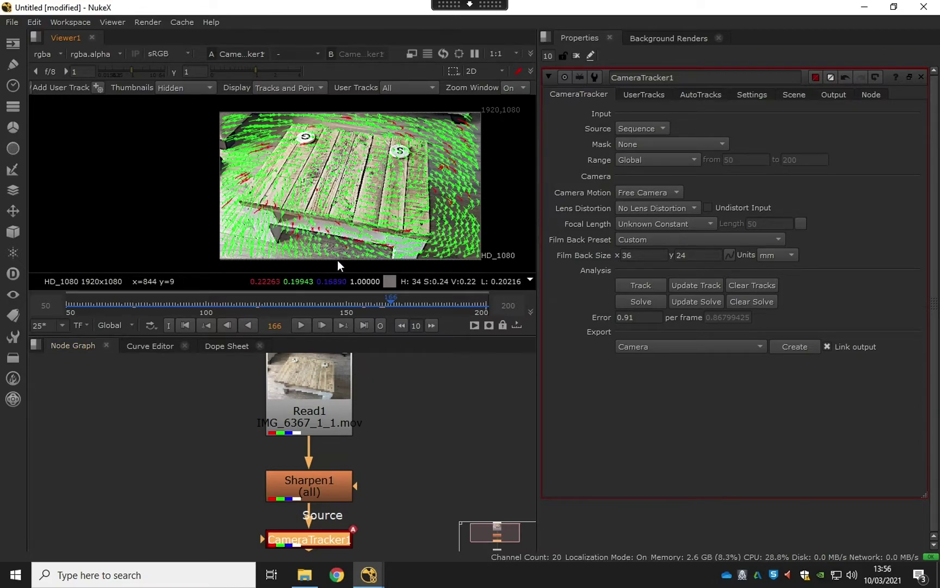
{"action": "left_click", "coordinate": [696, 96]}
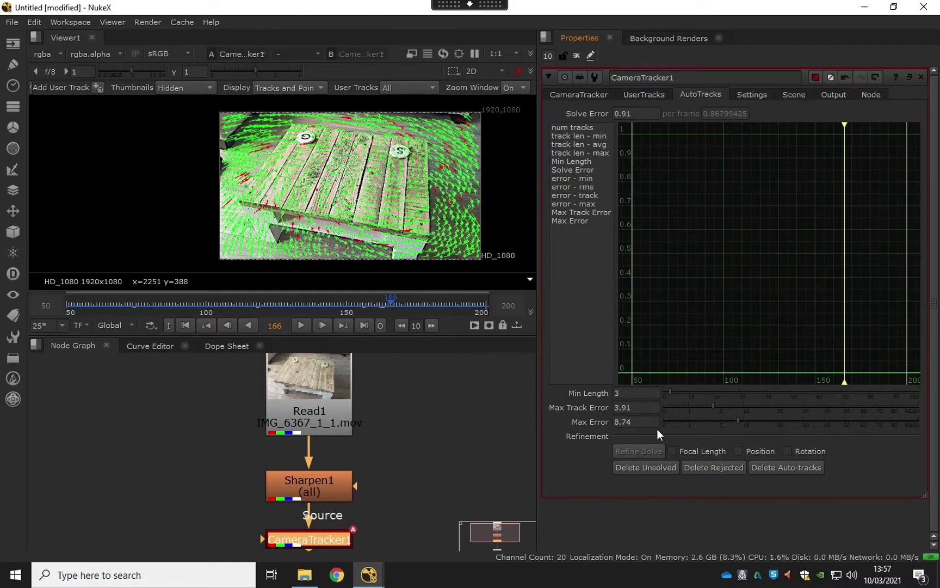
Step: Set Max Error 5.8 and Min Length 18, then delete unsolved and rejected tracks
{"action": "left_click_drag", "start_coordinate": [734, 423], "coordinate": [724, 422]}
{"action": "left_click_drag", "start_coordinate": [671, 393], "coordinate": [697, 394]}
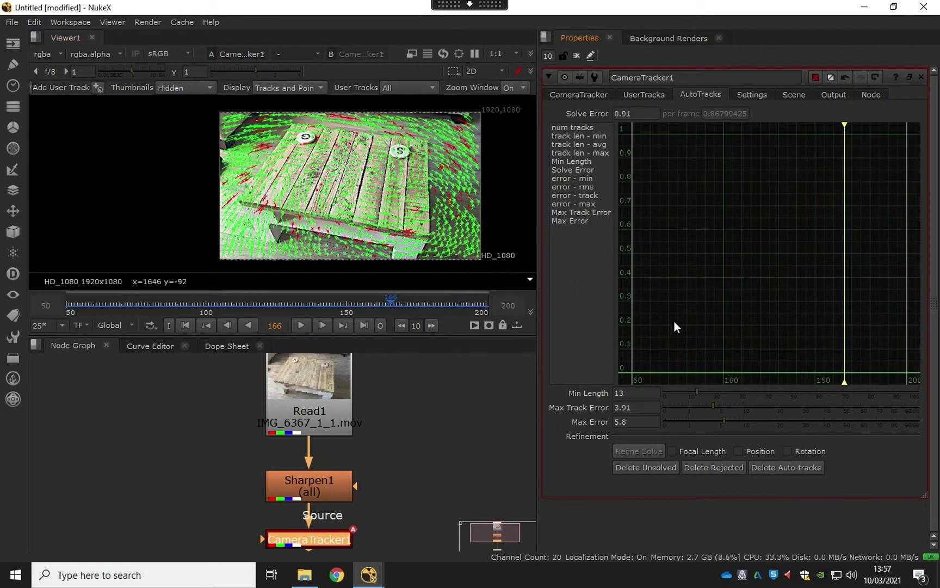
{"action": "left_click_drag", "start_coordinate": [697, 393], "coordinate": [707, 394]}
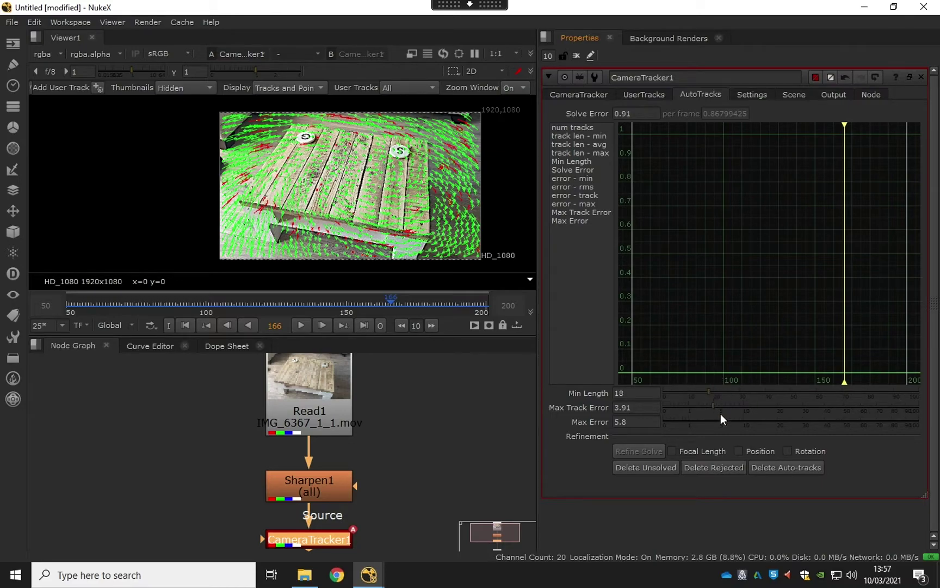
{"action": "left_click", "coordinate": [646, 470]}
{"action": "left_click", "coordinate": [537, 307]}
{"action": "left_click", "coordinate": [706, 468]}
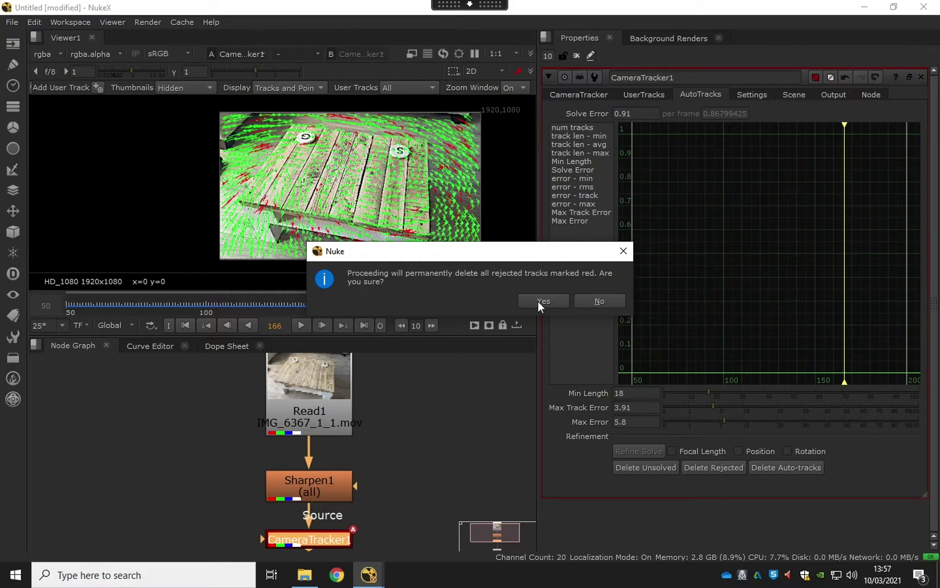
{"action": "left_click", "coordinate": [538, 302]}
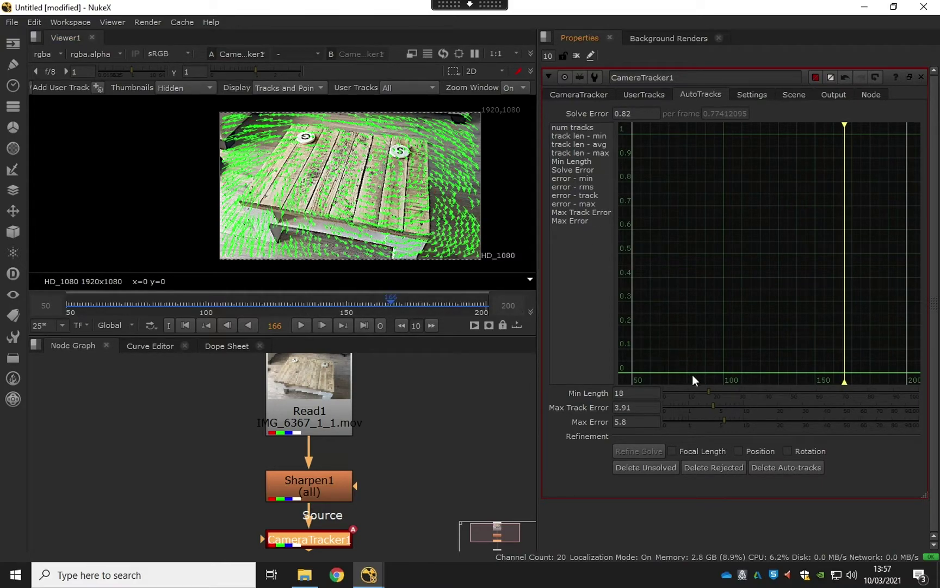
Step: Lower Max Error to 3.8 and delete the newly rejected tracks, reaching a 0.73 error
{"action": "left_click", "coordinate": [720, 421]}
{"action": "left_click_drag", "start_coordinate": [719, 422], "coordinate": [713, 422]}
{"action": "left_click", "coordinate": [726, 469]}
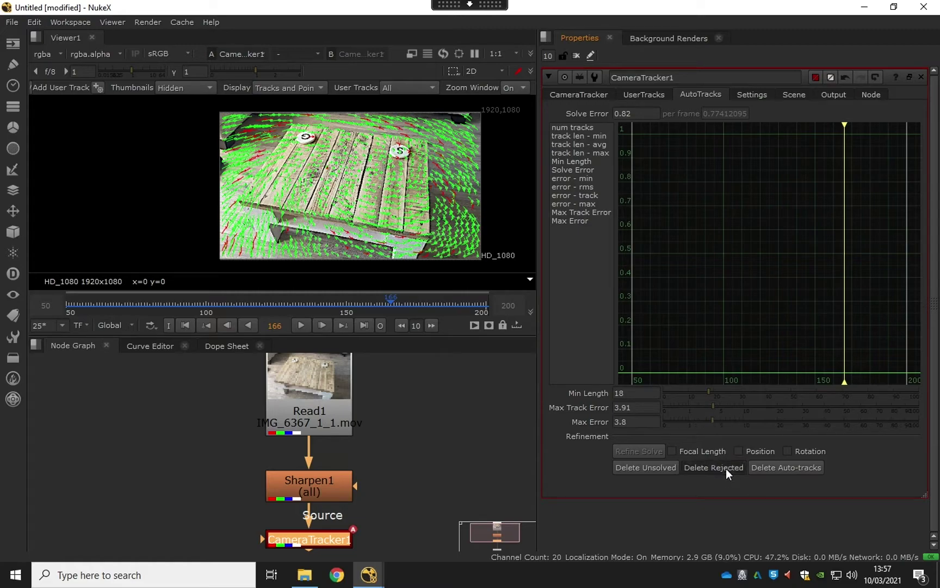
{"action": "left_click", "coordinate": [532, 302]}
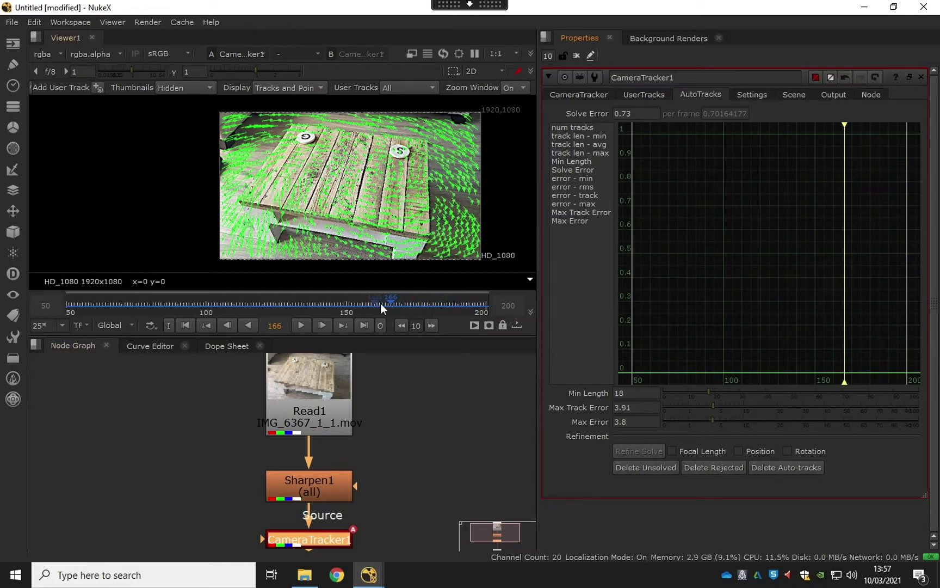
{"action": "left_click_drag", "start_coordinate": [381, 304], "coordinate": [243, 317]}
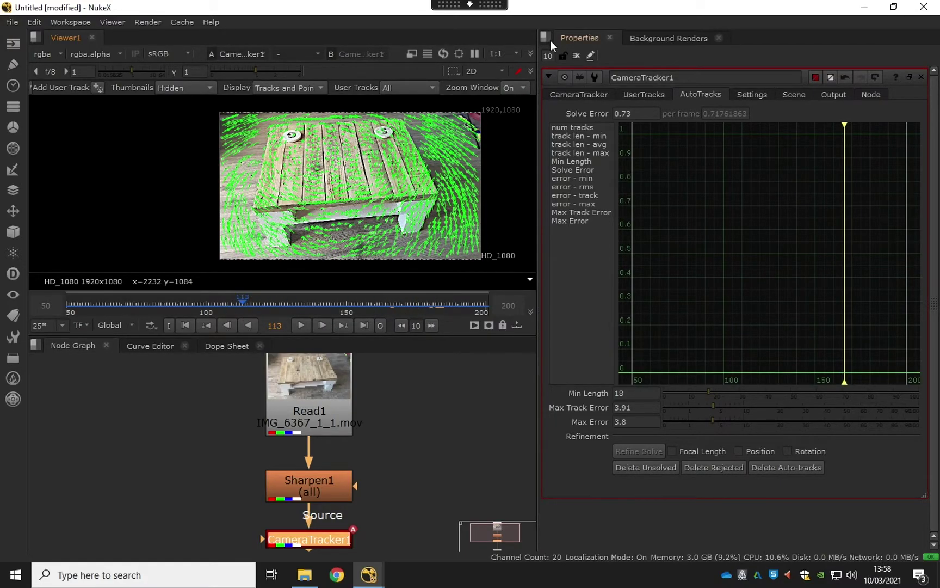
Step: Return to the CameraTracker settings and enlarge the viewer with the footage recentred
{"action": "left_click", "coordinate": [591, 95]}
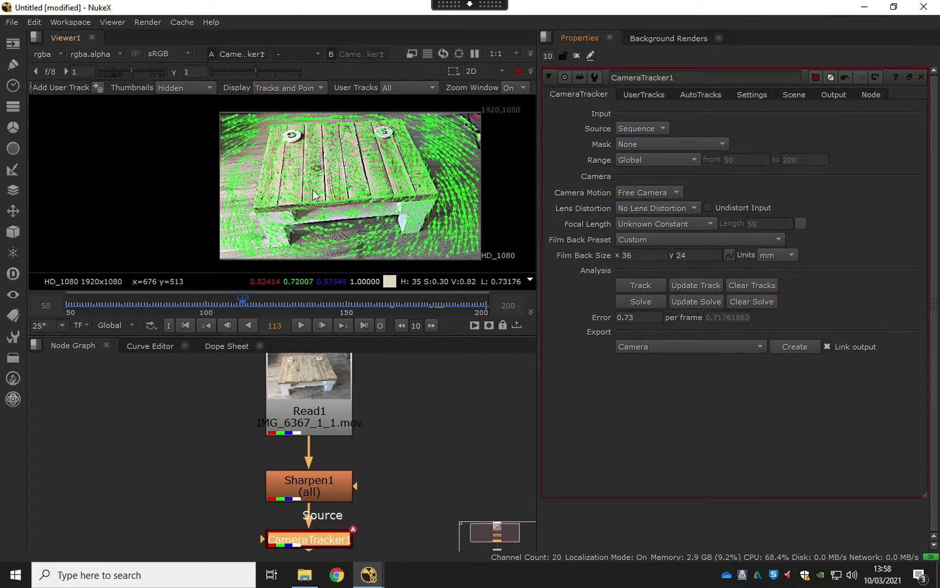
{"action": "middle_click_drag", "start_coordinate": [333, 187], "coordinate": [303, 188]}
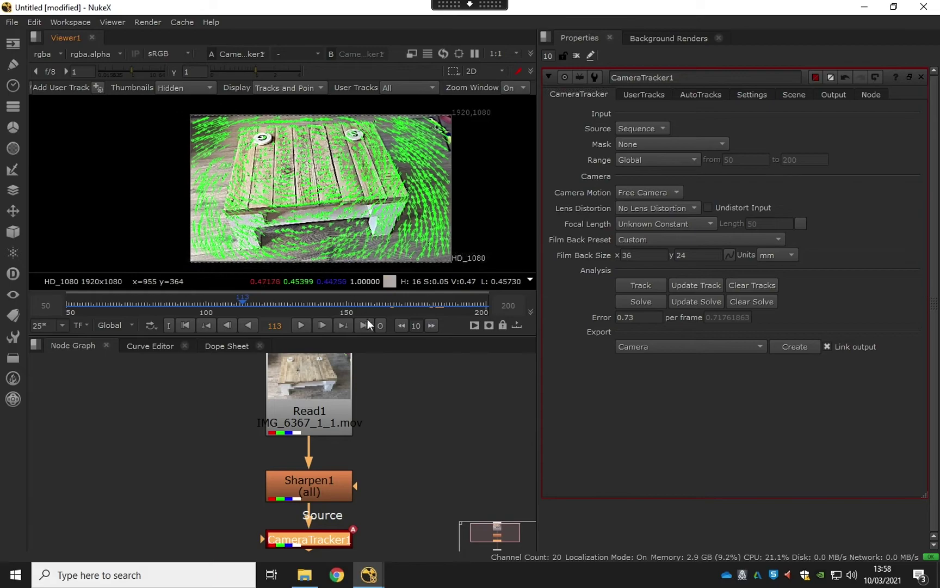
{"action": "left_click_drag", "start_coordinate": [444, 336], "coordinate": [445, 412]}
{"action": "middle_click_drag", "start_coordinate": [373, 256], "coordinate": [372, 241]}
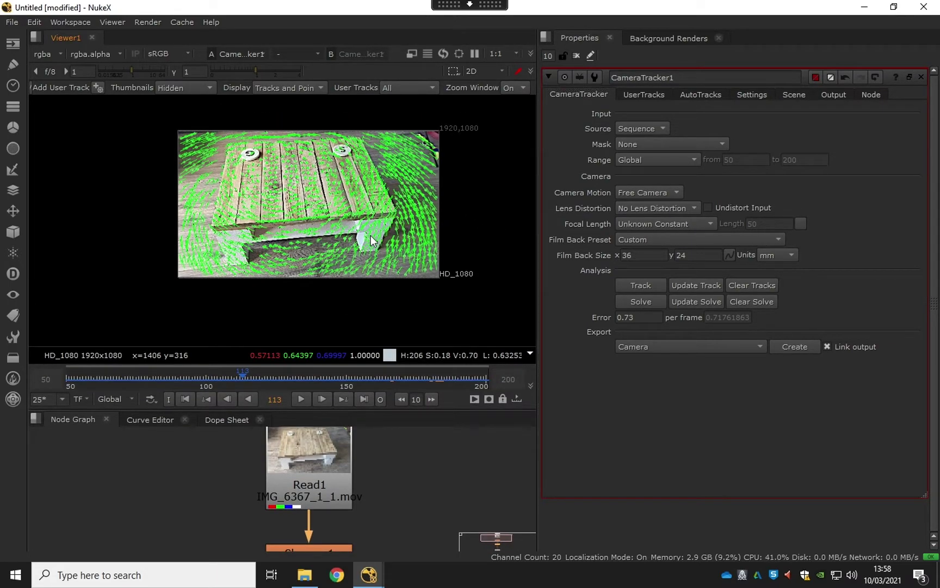
{"action": "scroll", "coordinate": [372, 241], "scroll_direction": "up", "scroll_amount": 2}
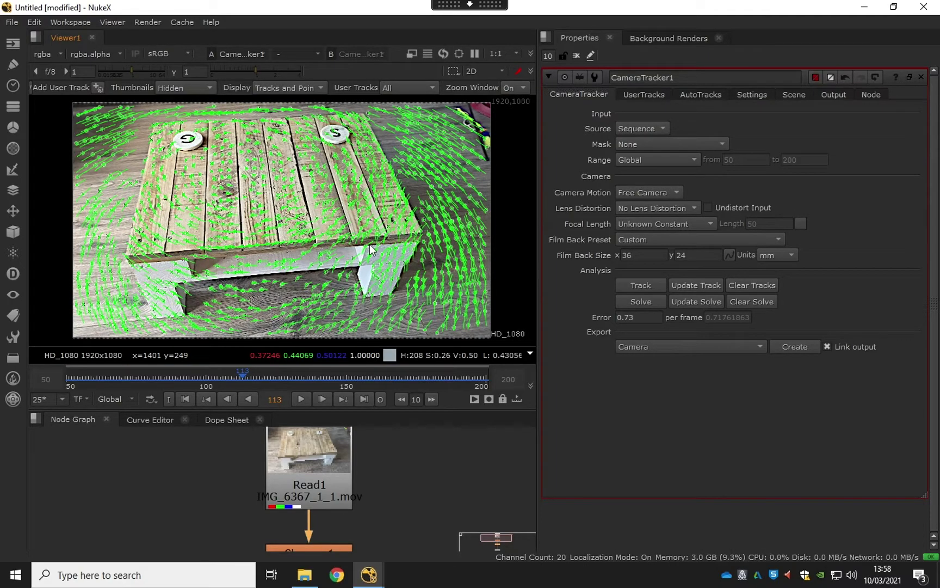
Step: Switch the viewer to 3D and orbit around the solved pallet point cloud
{"action": "key", "text": "Tab"}
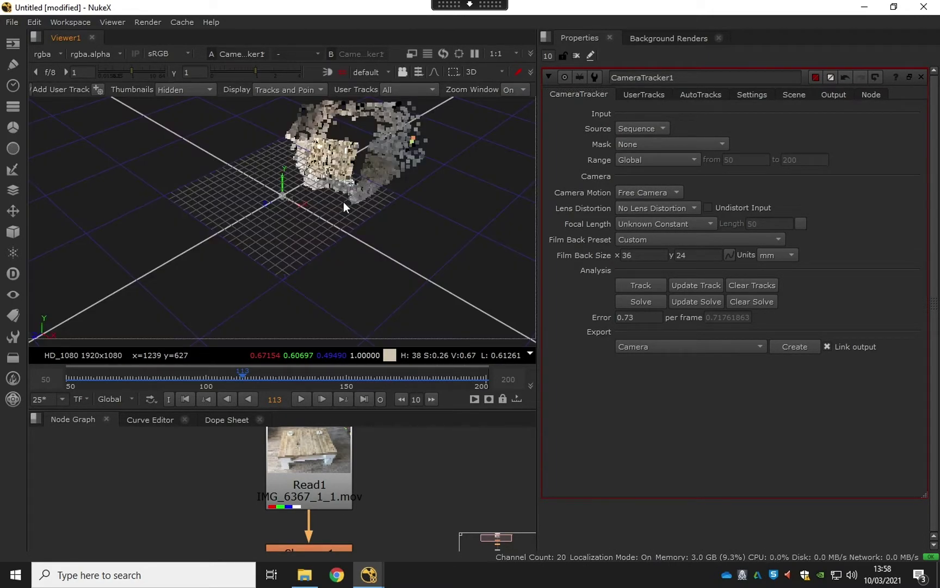
{"action": "right_click_drag", "start_coordinate": [343, 207], "coordinate": [239, 206], "text": "alt"}
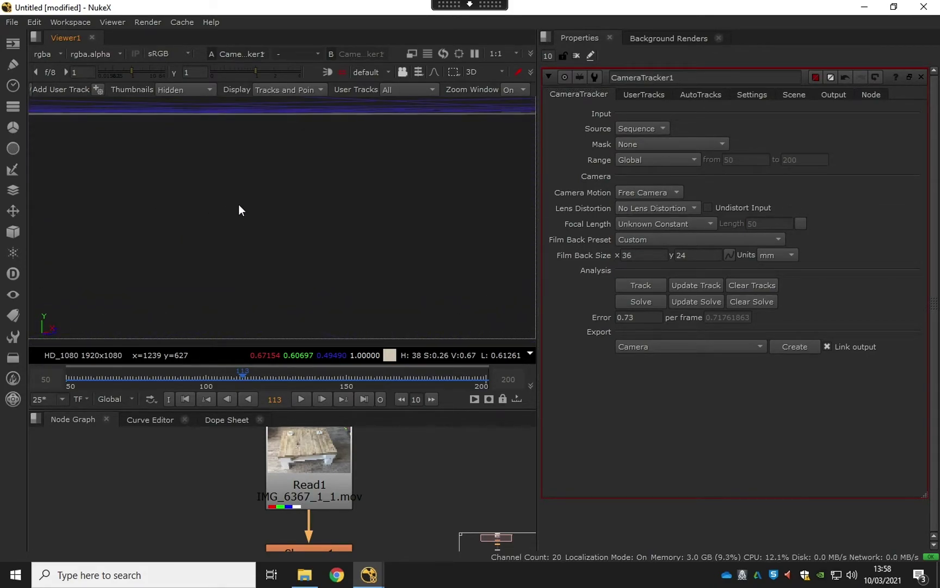
{"action": "right_click_drag", "start_coordinate": [156, 209], "coordinate": [230, 190], "text": "alt"}
{"action": "scroll", "coordinate": [229, 227], "scroll_direction": "down", "scroll_amount": 4}
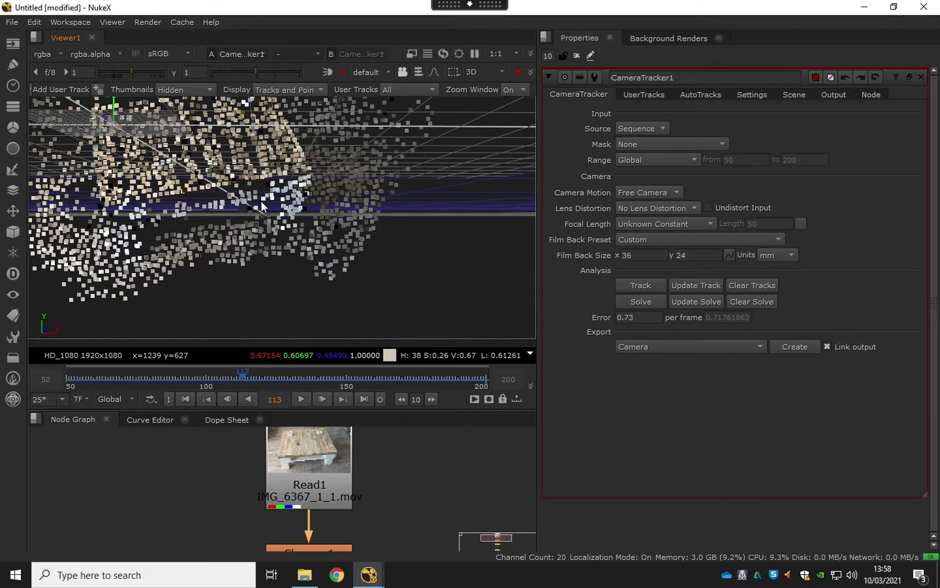
{"action": "right_click_drag", "start_coordinate": [357, 212], "coordinate": [202, 238], "text": "alt"}
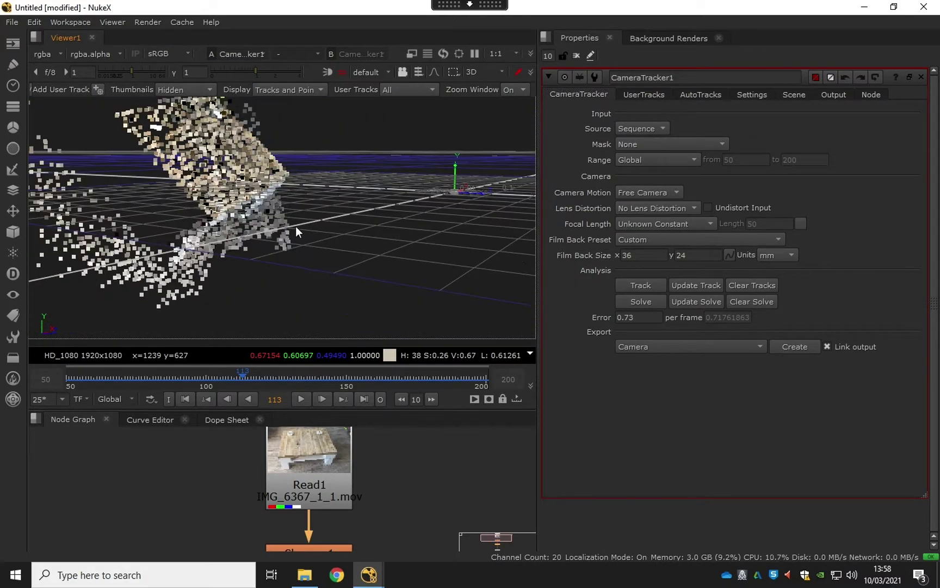
{"action": "mouse_move", "coordinate": [296, 225]}
{"action": "right_mouse_down", "text": "alt"}
{"action": "mouse_move", "coordinate": [336, 231]}
{"action": "mouse_move", "coordinate": [291, 224]}
{"action": "right_mouse_up", "text": "alt"}
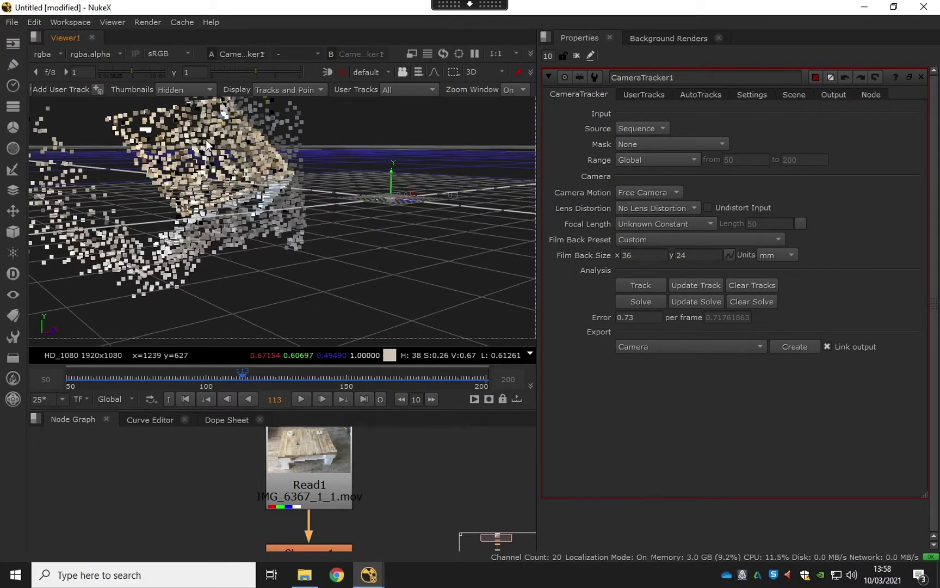
{"action": "right_click_drag", "start_coordinate": [193, 272], "coordinate": [290, 208], "text": "alt"}
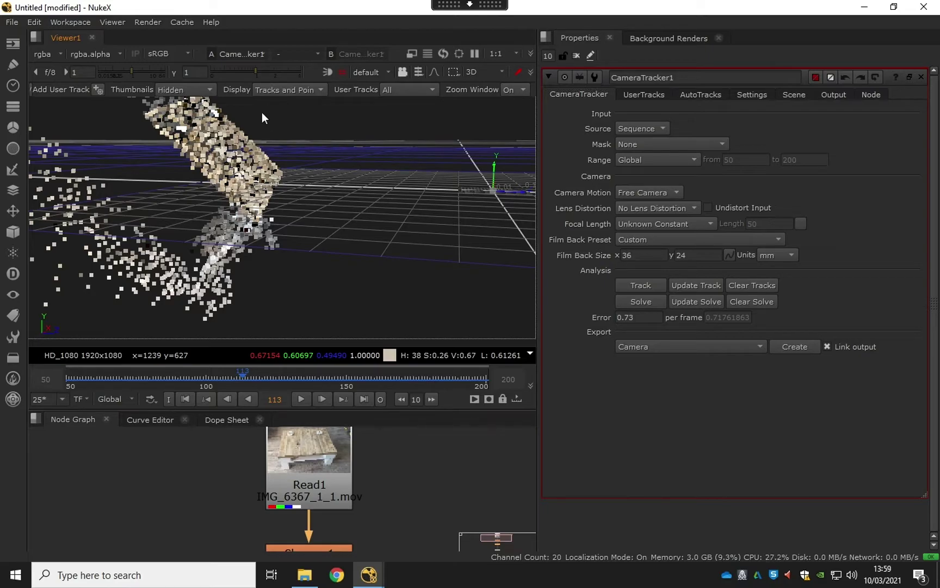
{"action": "left_click_drag", "start_coordinate": [277, 156], "coordinate": [339, 201], "text": "ctrl"}
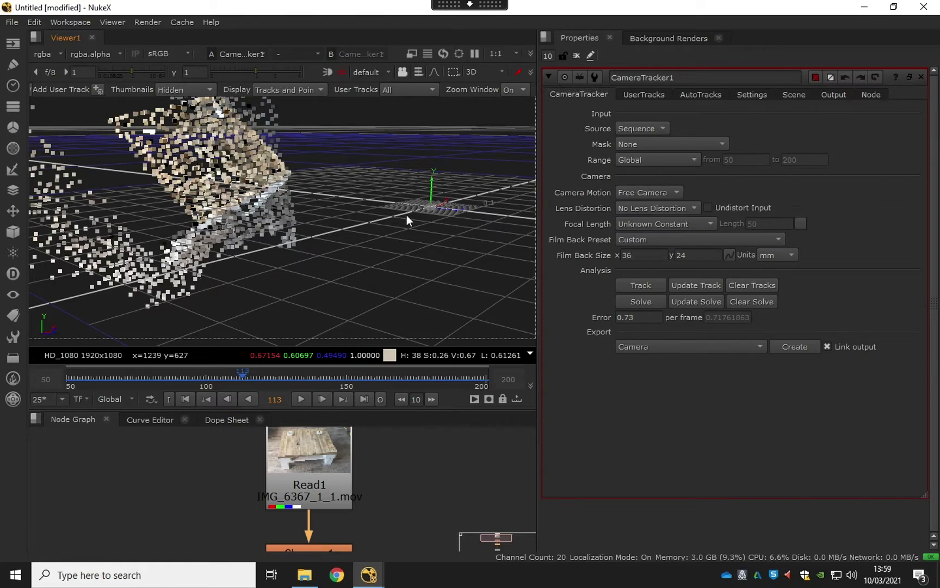
{"action": "left_click_drag", "start_coordinate": [405, 216], "coordinate": [399, 224], "text": "ctrl"}
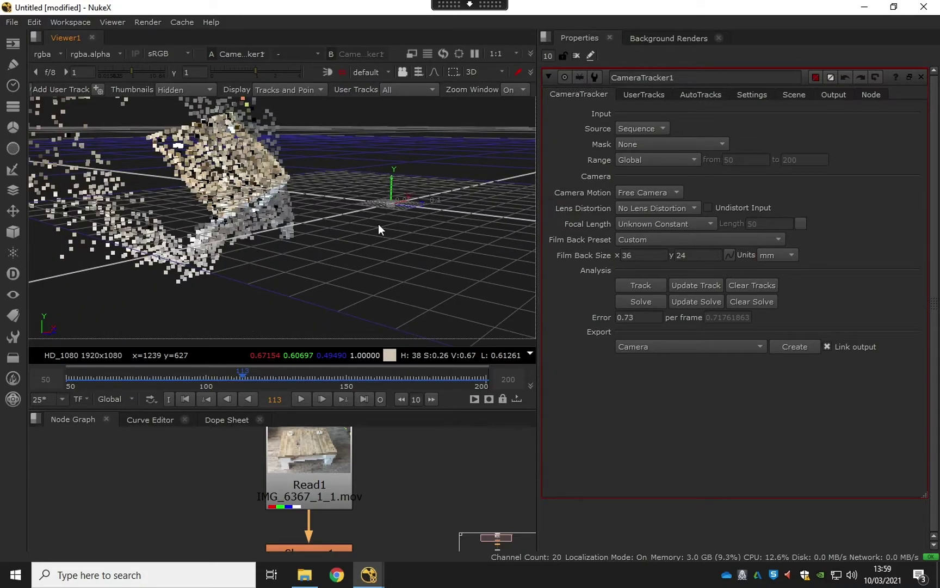
Step: Back in 2D, marquee-select floor tracks around the table at frame 194
{"action": "key", "text": "Tab"}
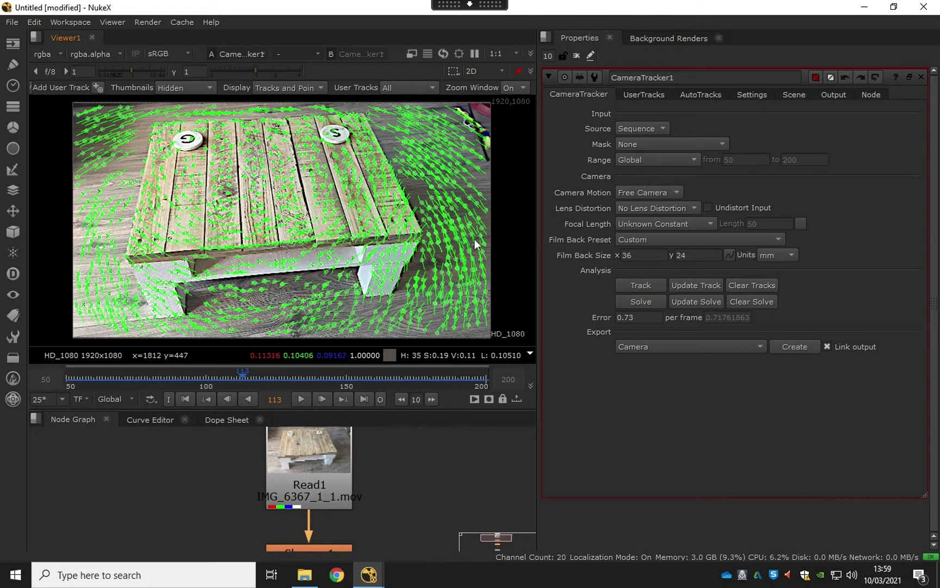
{"action": "left_click_drag", "start_coordinate": [515, 111], "coordinate": [398, 170]}
{"action": "left_click_drag", "start_coordinate": [510, 171], "coordinate": [428, 333], "text": "shift"}
{"action": "left_click_drag", "start_coordinate": [240, 341], "coordinate": [348, 266], "text": "shift"}
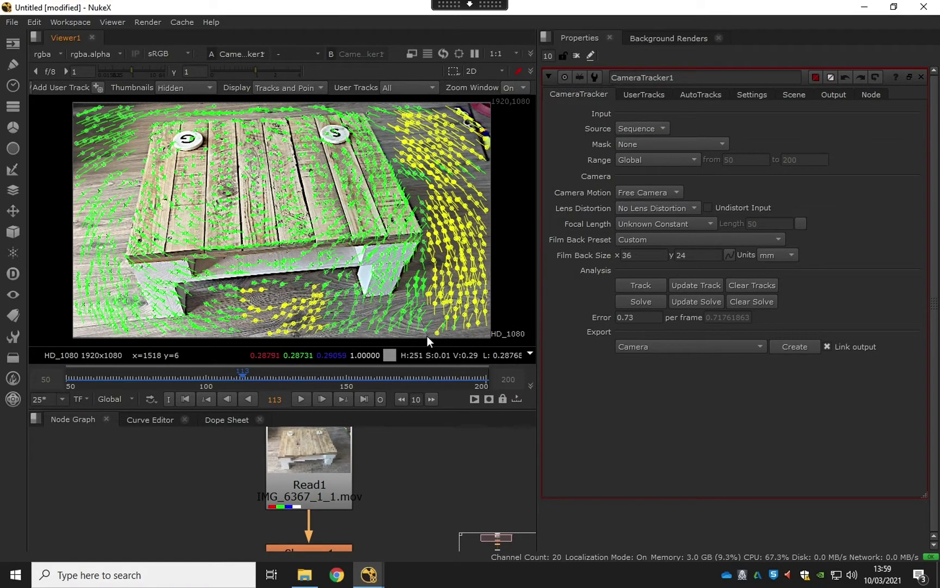
{"action": "left_click_drag", "start_coordinate": [429, 342], "coordinate": [359, 316], "text": "shift"}
{"action": "left_click_drag", "start_coordinate": [46, 103], "coordinate": [124, 336], "text": "shift"}
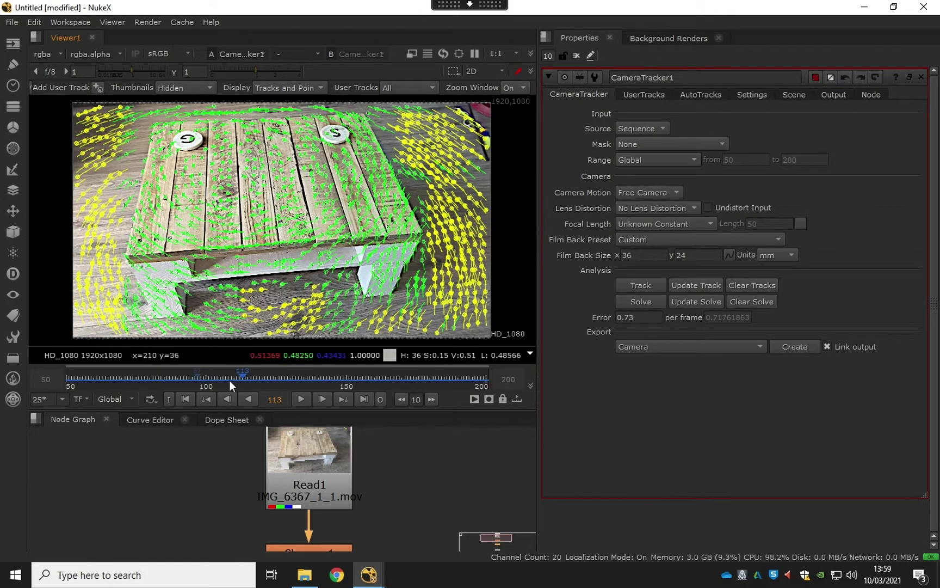
Step: At frame 150, add right, bottom, top and left floor tracks to the selection
{"action": "left_click", "coordinate": [346, 377]}
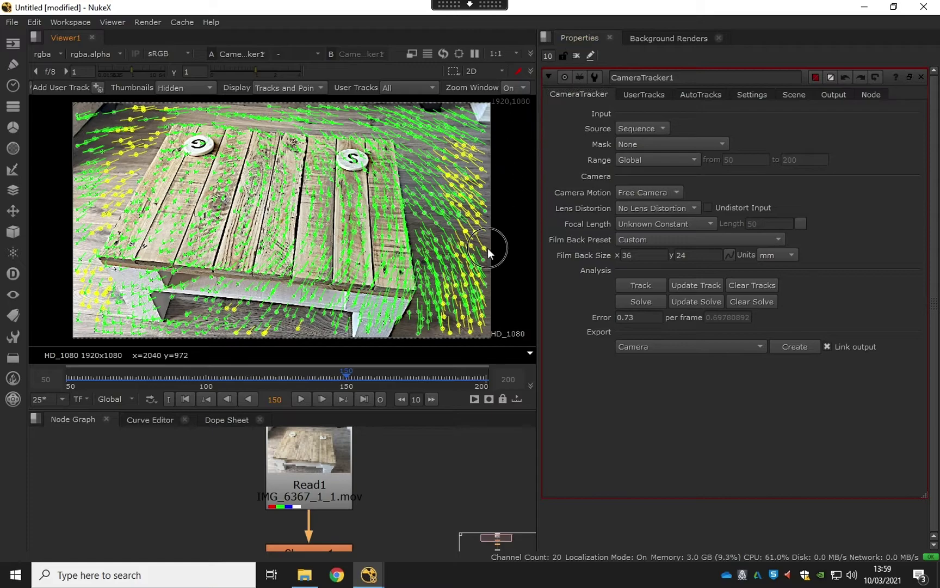
{"action": "left_click_drag", "start_coordinate": [517, 126], "coordinate": [426, 334], "text": "shift"}
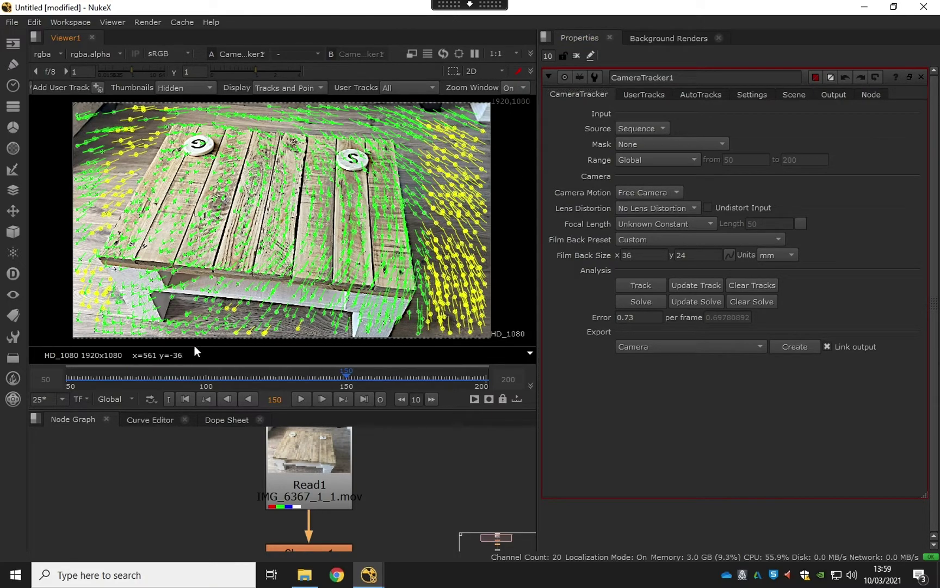
{"action": "left_click_drag", "start_coordinate": [193, 346], "coordinate": [350, 299], "text": "shift"}
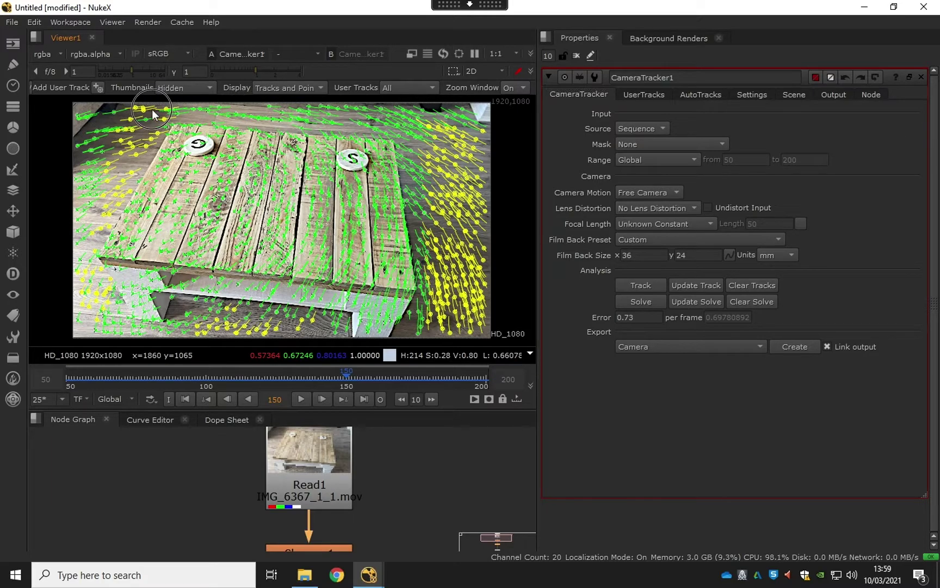
{"action": "left_click_drag", "start_coordinate": [50, 100], "coordinate": [387, 125], "text": "shift"}
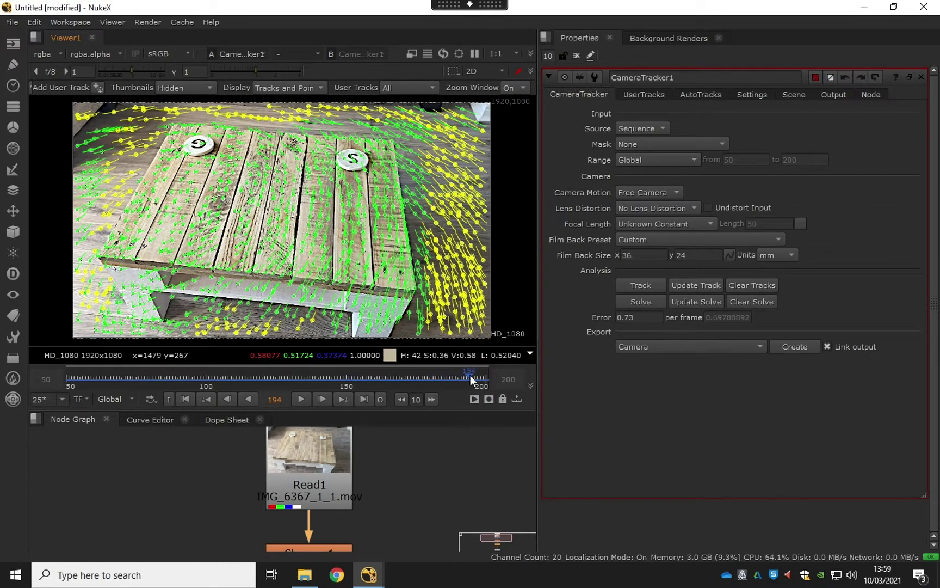
{"action": "left_click_drag", "start_coordinate": [515, 172], "coordinate": [417, 275]}
{"action": "left_click_drag", "start_coordinate": [50, 279], "coordinate": [194, 354]}
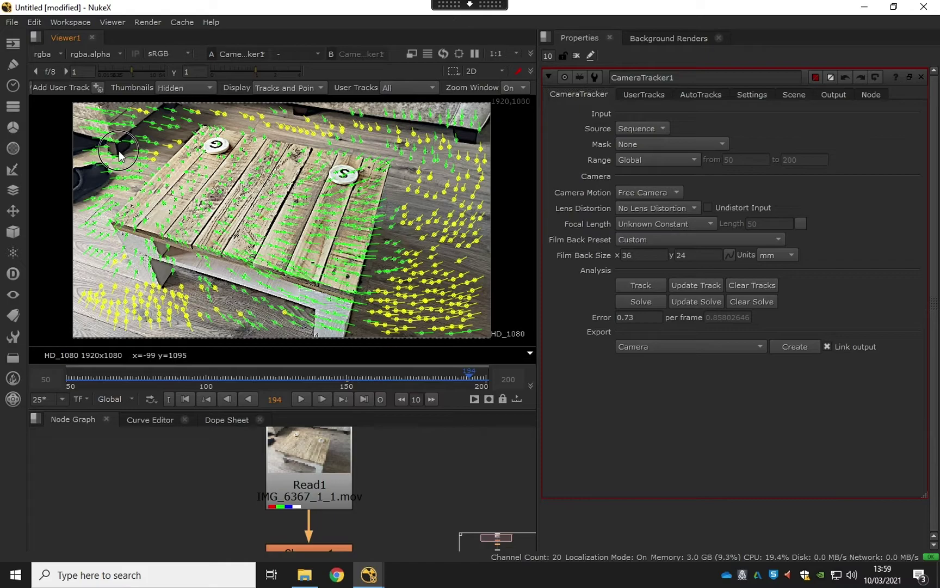
{"action": "left_click_drag", "start_coordinate": [119, 156], "coordinate": [50, 99]}
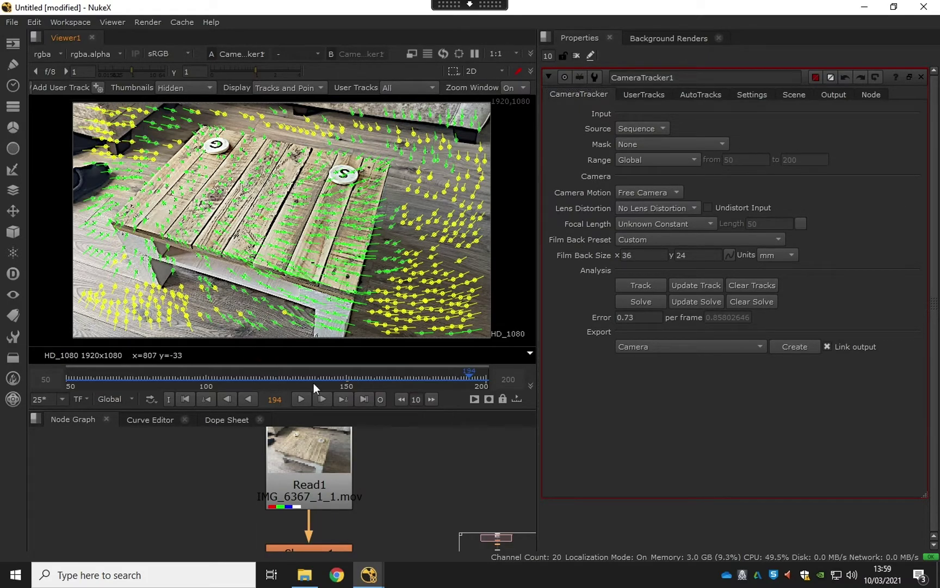
Step: At frame 53, add more left and right floor tracks, then return to frame 150
{"action": "left_click_drag", "start_coordinate": [313, 383], "coordinate": [76, 380]}
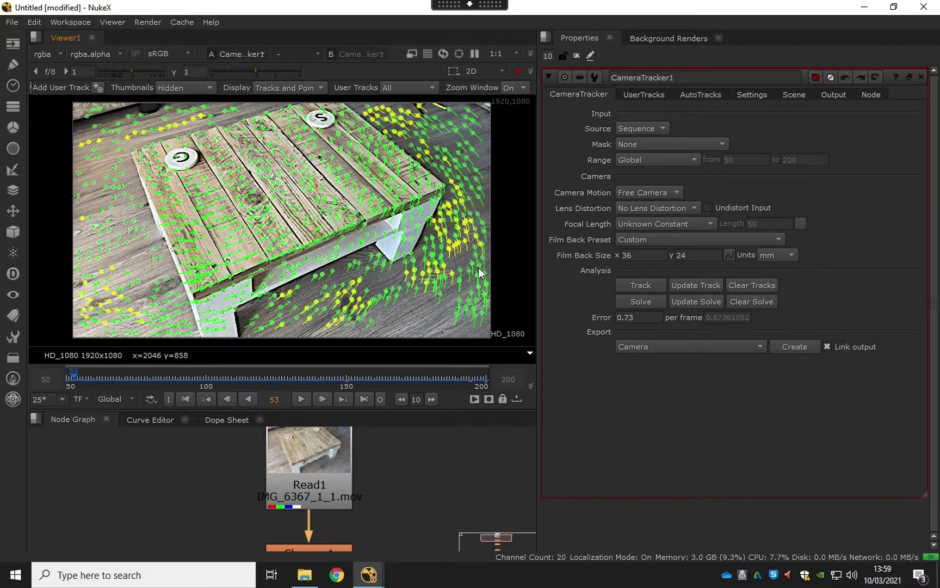
{"action": "left_click_drag", "start_coordinate": [42, 177], "coordinate": [126, 304]}
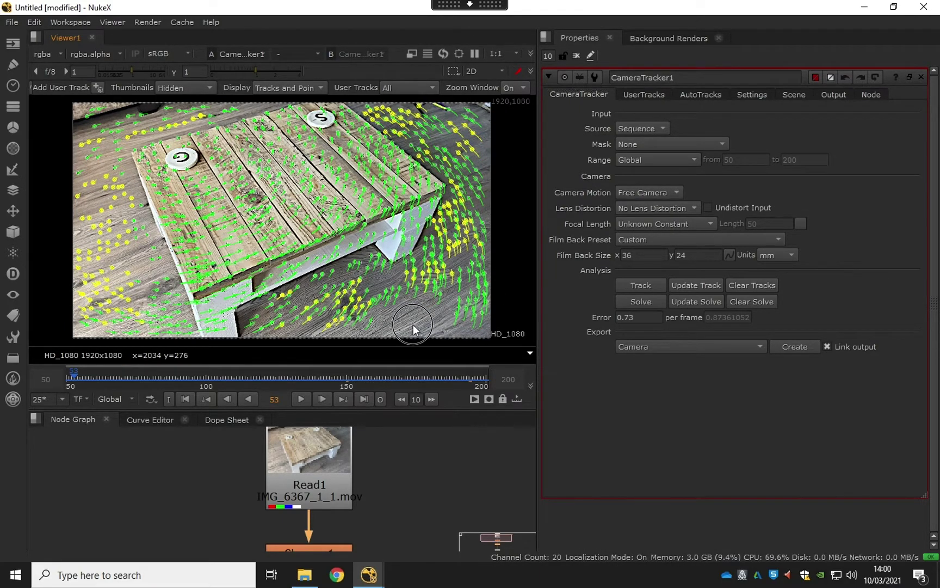
{"action": "left_click_drag", "start_coordinate": [357, 326], "coordinate": [511, 278], "text": "shift"}
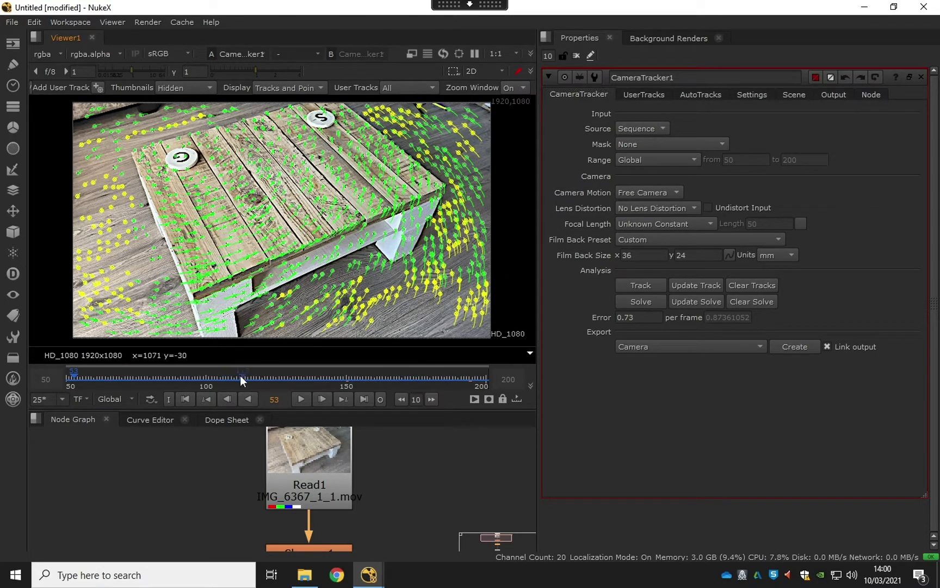
{"action": "left_click_drag", "start_coordinate": [240, 375], "coordinate": [346, 375]}
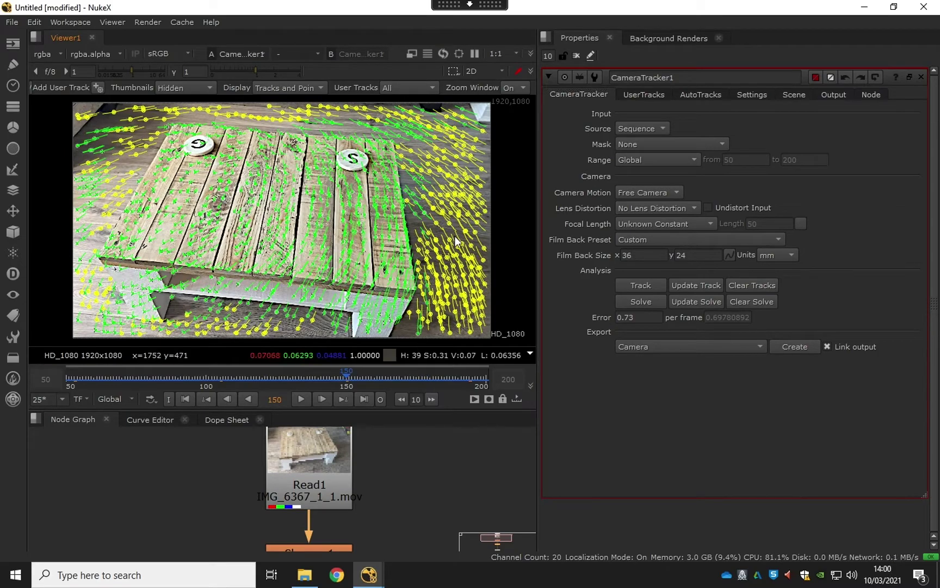
Step: Set the camera solve's ground plane to the selected floor tracks
{"action": "right_click", "coordinate": [454, 256]}
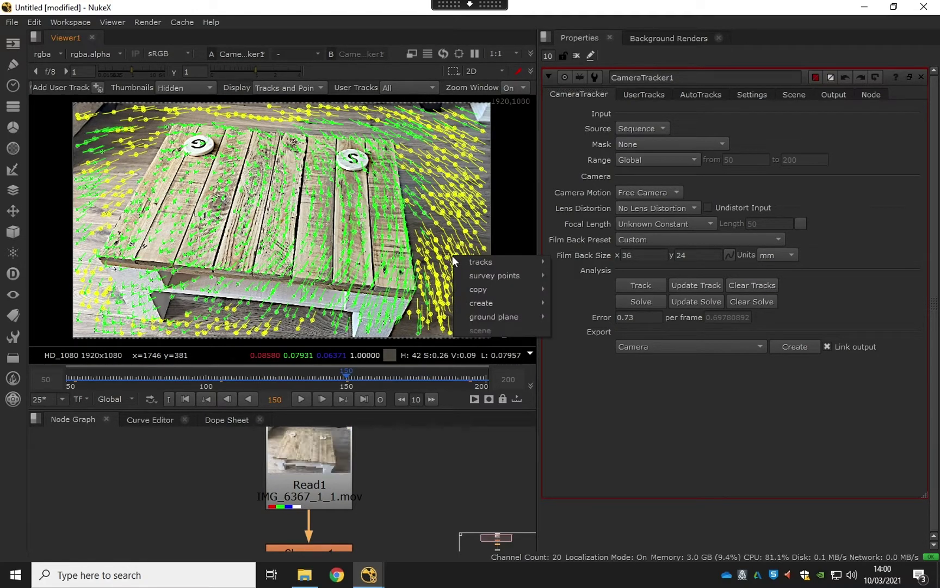
{"action": "mouse_move", "coordinate": [457, 257]}
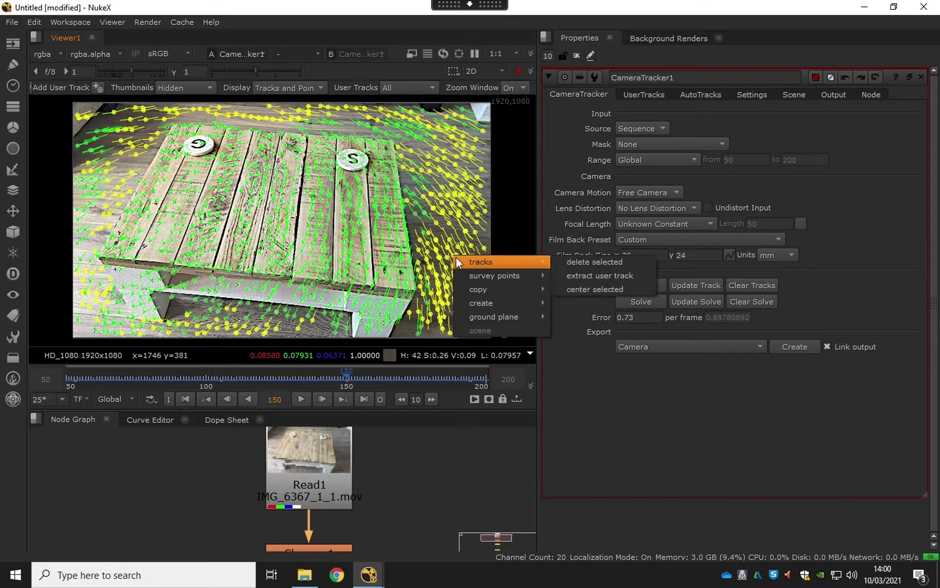
{"action": "mouse_move", "coordinate": [495, 313]}
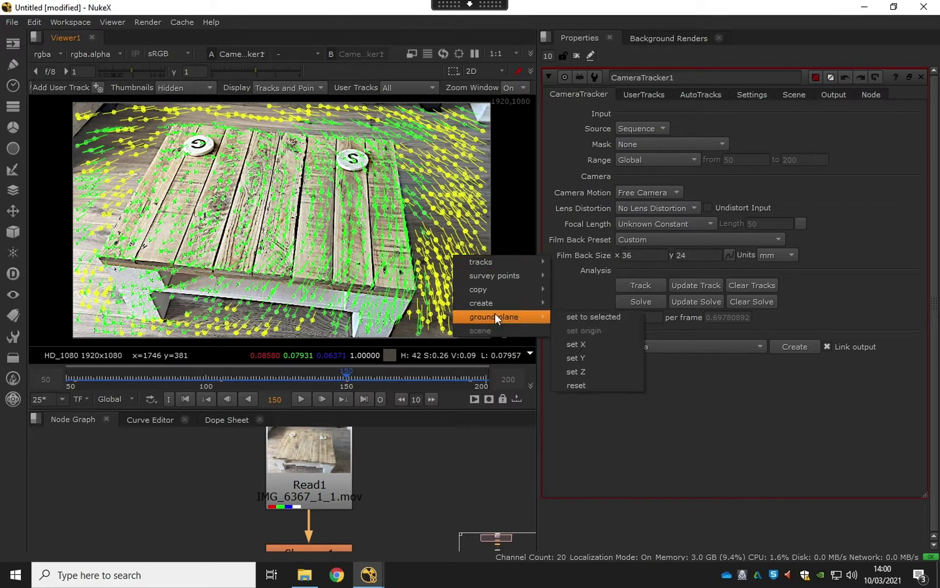
{"action": "left_click", "coordinate": [612, 316]}
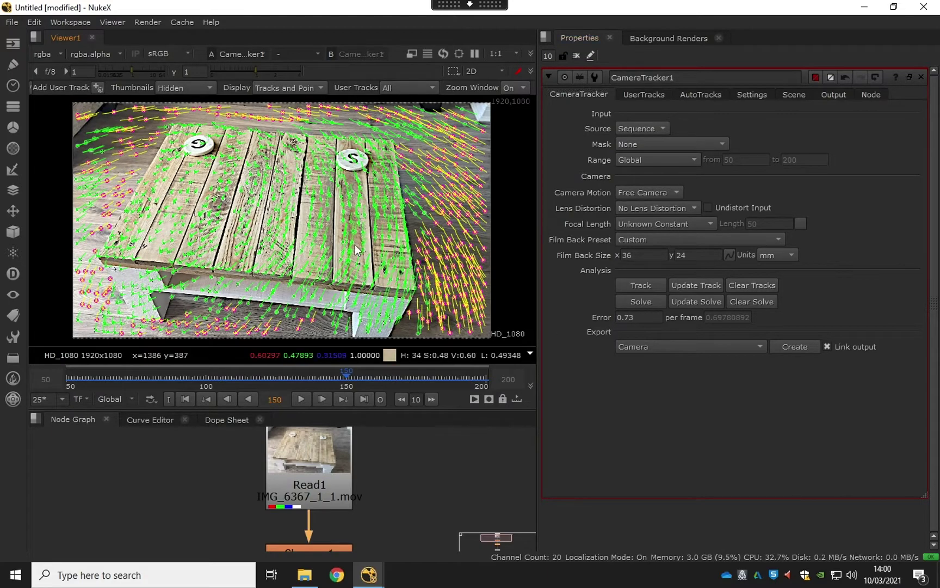
{"action": "key", "text": "Tab"}
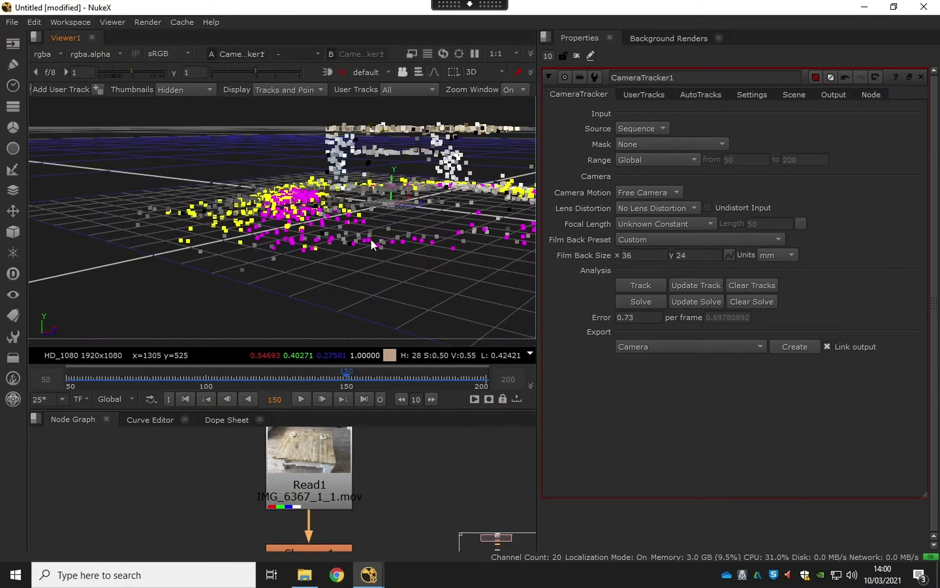
{"action": "left_click_drag", "start_coordinate": [375, 245], "coordinate": [265, 260], "text": "ctrl"}
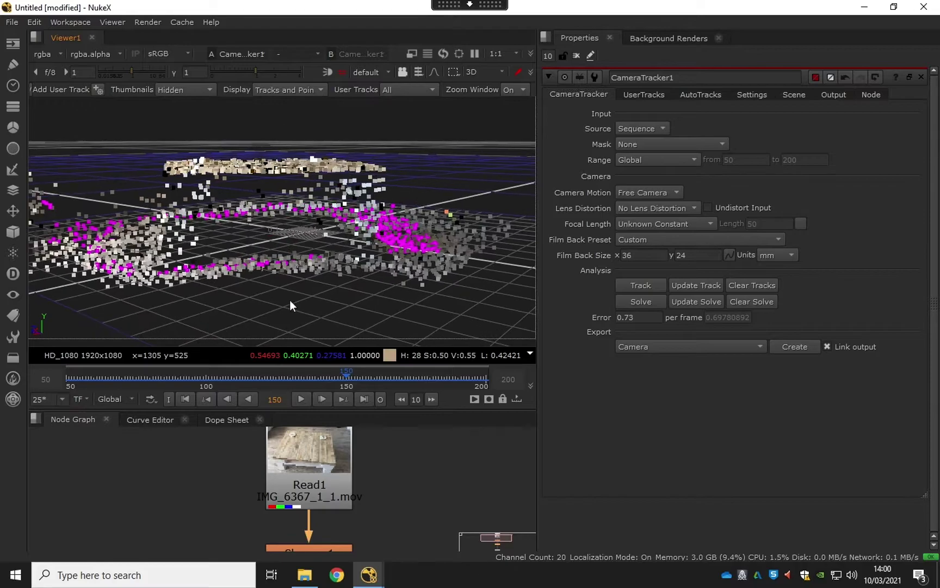
{"action": "left_click_drag", "start_coordinate": [475, 281], "coordinate": [207, 143], "text": "ctrl"}
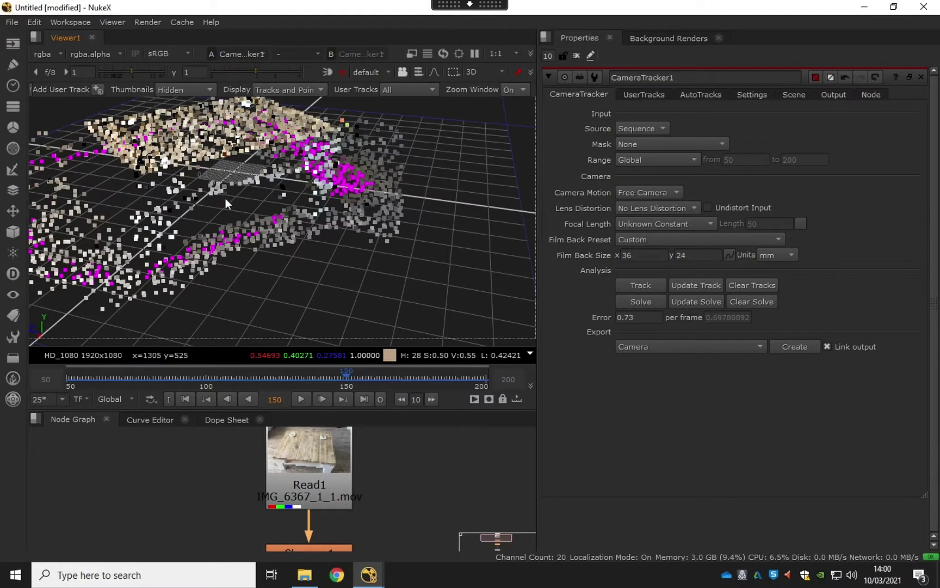
{"action": "left_click_drag", "start_coordinate": [228, 204], "coordinate": [326, 268], "text": "ctrl"}
{"action": "left_click_drag", "start_coordinate": [235, 229], "coordinate": [366, 193], "text": "ctrl"}
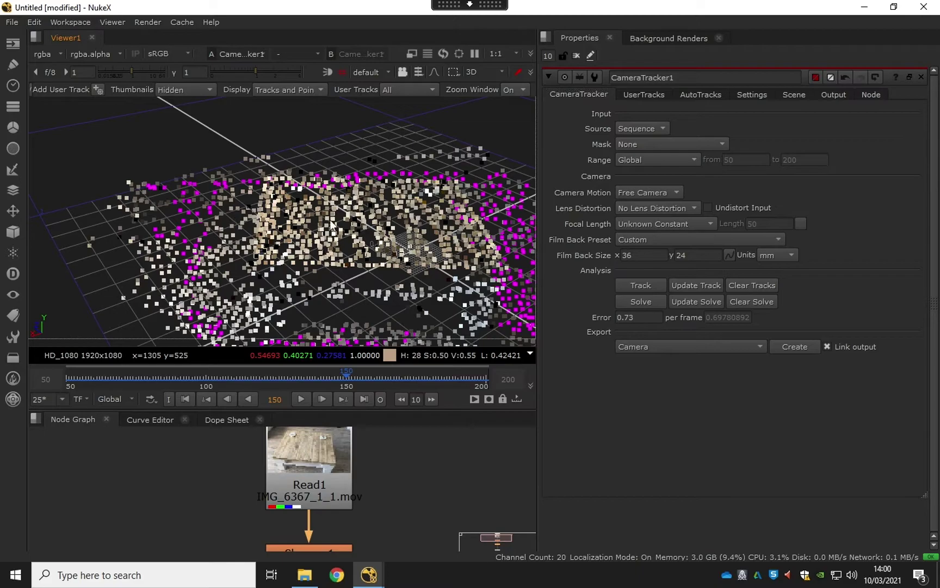
{"action": "left_click_drag", "start_coordinate": [345, 262], "coordinate": [392, 242], "text": "ctrl"}
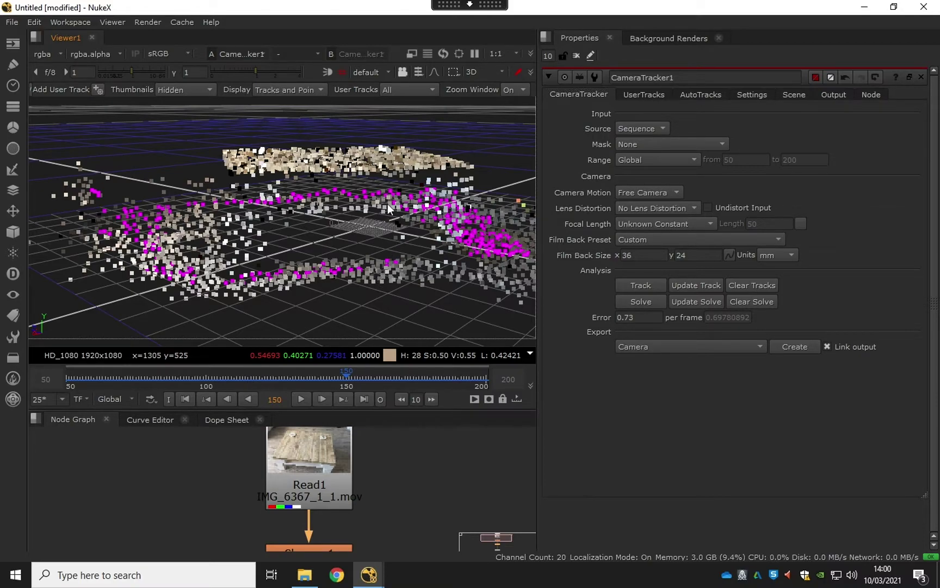
{"action": "left_click_drag", "start_coordinate": [361, 257], "coordinate": [314, 268], "text": "ctrl"}
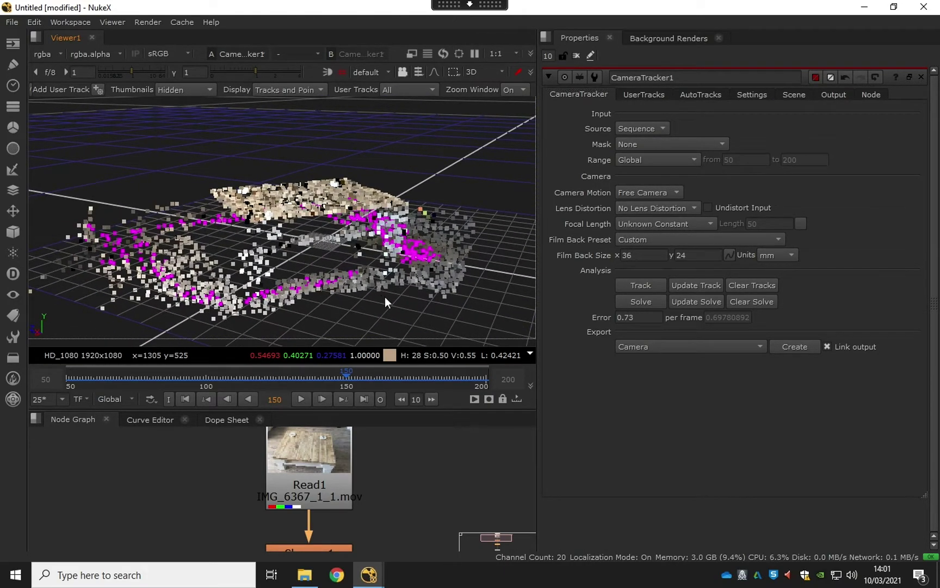
{"action": "key", "text": "Tab"}
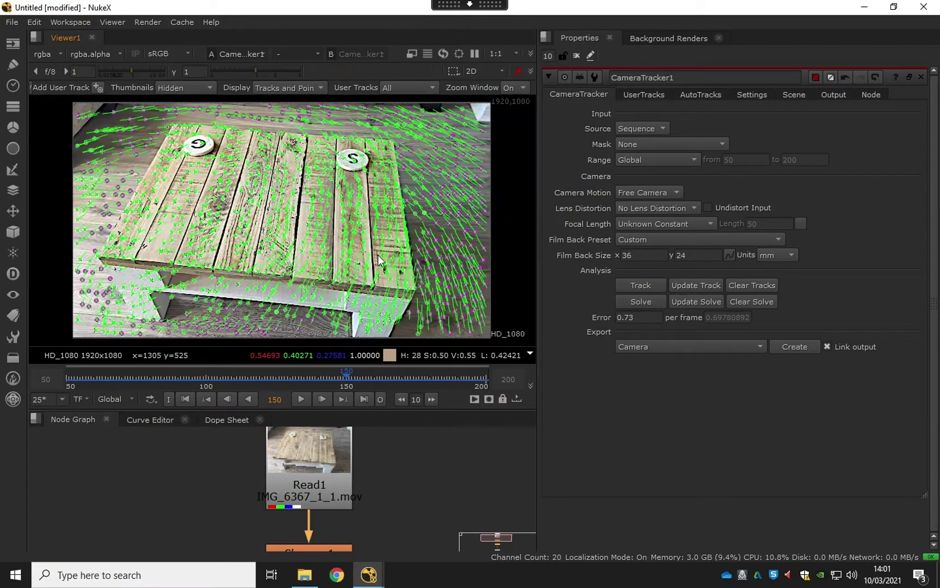
Step: Disable the Sharpen1 node feeding the camera tracker
{"action": "scroll", "coordinate": [382, 490], "scroll_direction": "down", "scroll_amount": 5}
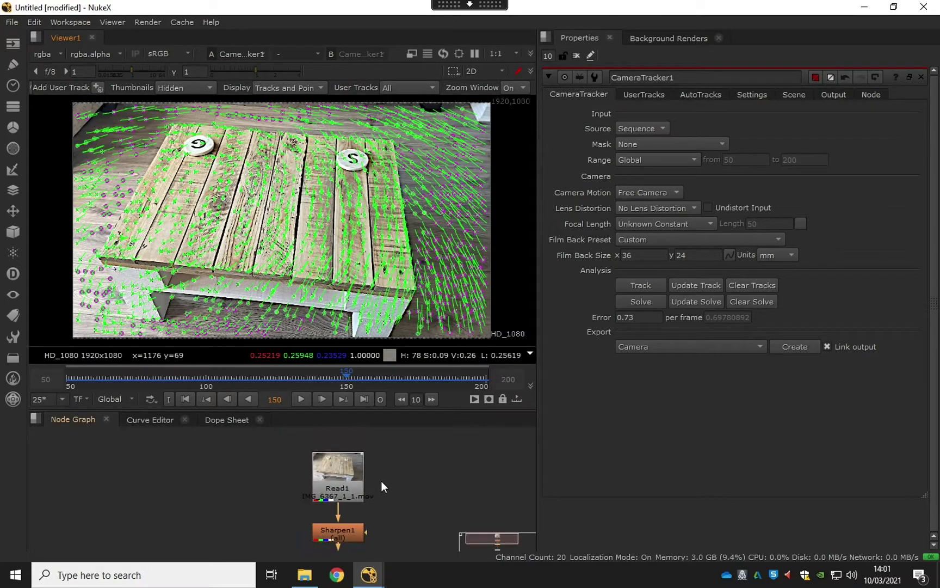
{"action": "left_click", "coordinate": [333, 464]}
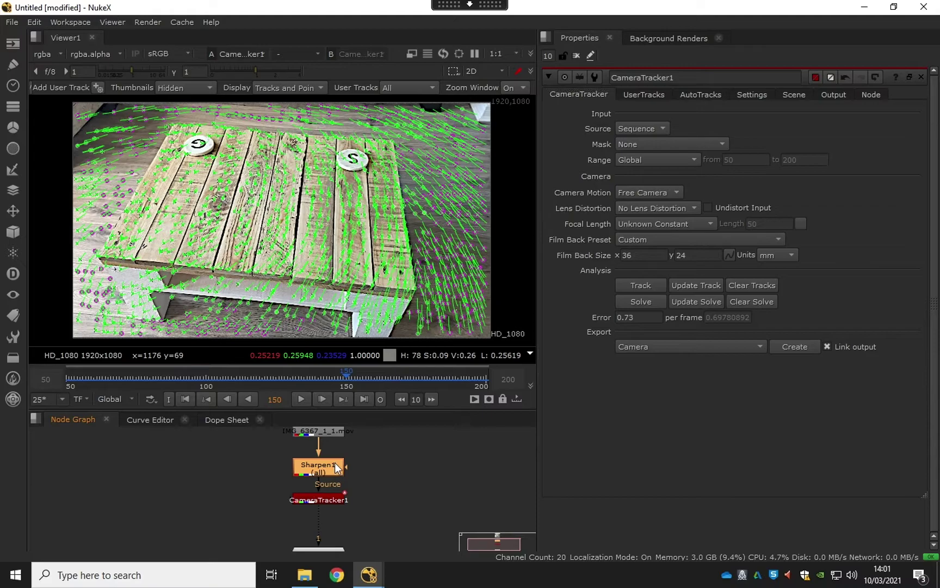
{"action": "key", "text": "d"}
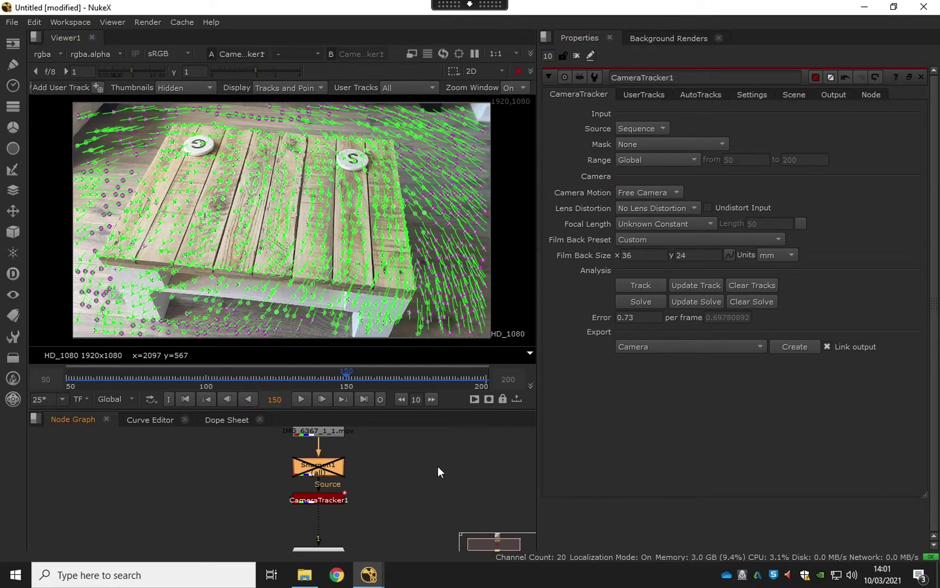
Step: Export CameraTracker1 as Scene+ to create the camera, scene and render nodes
{"action": "left_click", "coordinate": [329, 500]}
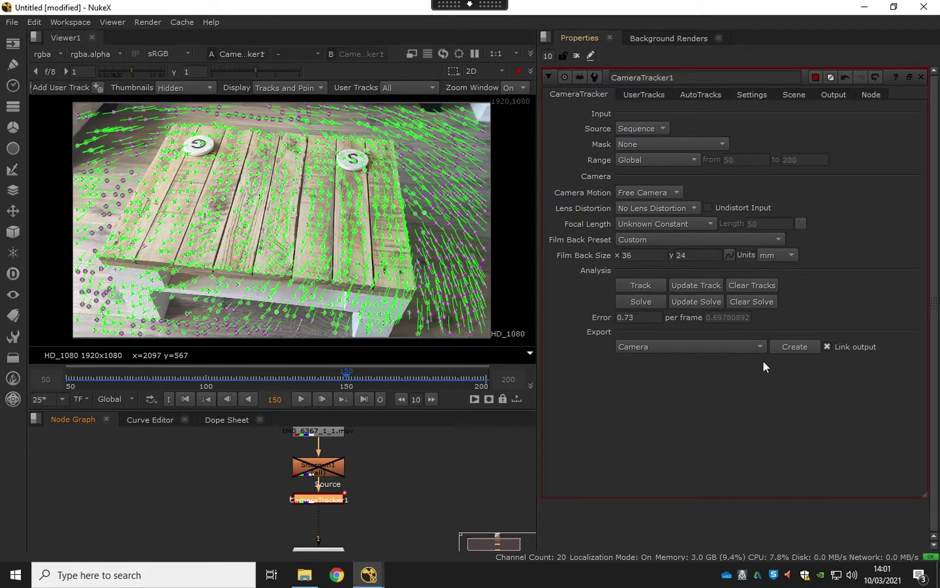
{"action": "left_click", "coordinate": [663, 348]}
{"action": "left_click", "coordinate": [669, 403]}
{"action": "scroll", "coordinate": [380, 480], "scroll_direction": "down", "scroll_amount": 3}
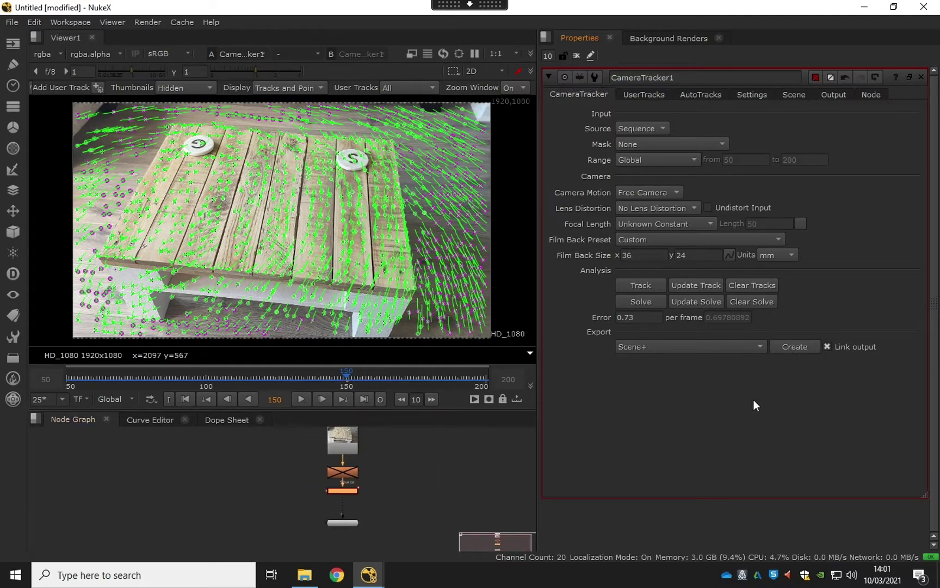
{"action": "left_click", "coordinate": [795, 347]}
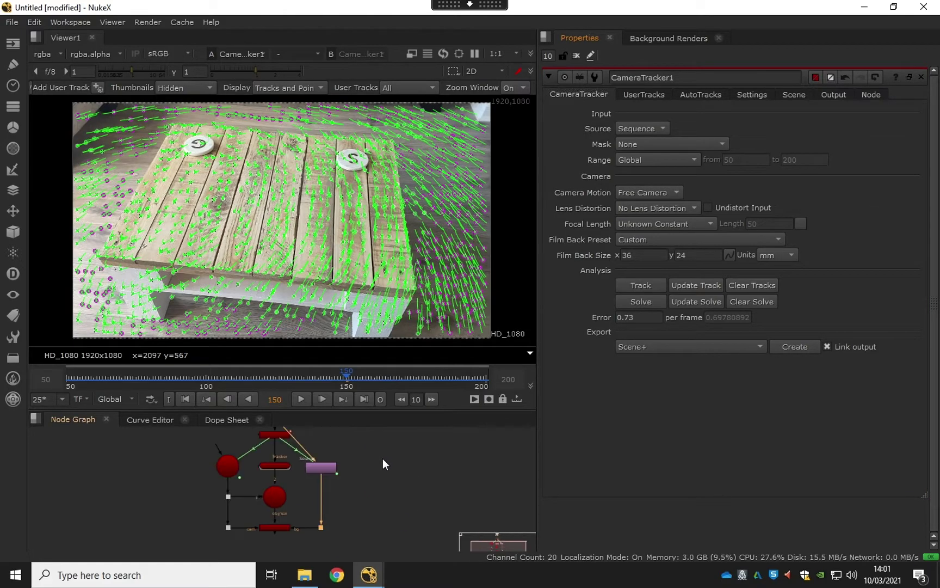
Step: Maximize the node graph and view CameraTrackerPointCloud1 in the viewer
{"action": "key", "text": "space"}
{"action": "middle_click_drag", "start_coordinate": [357, 487], "coordinate": [544, 289]}
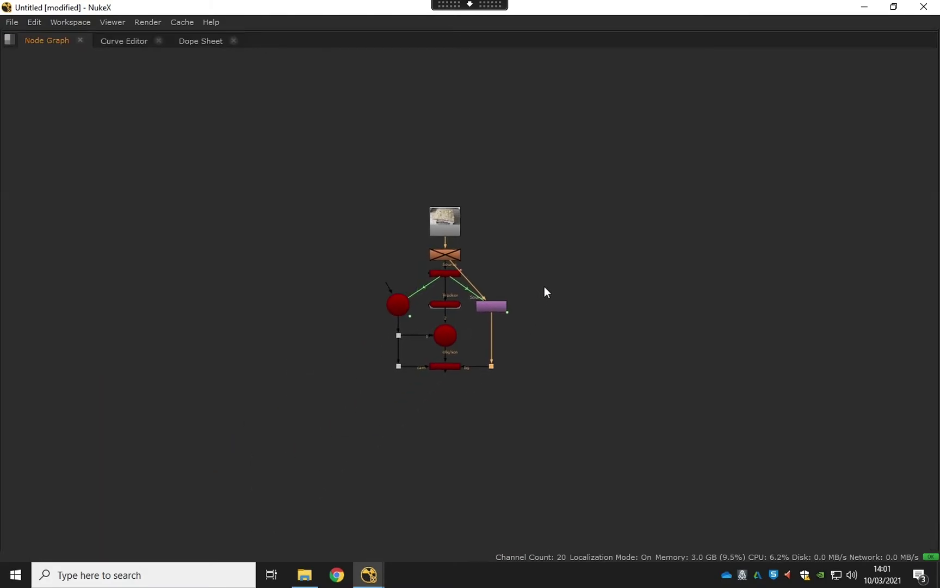
{"action": "scroll", "coordinate": [468, 338], "scroll_direction": "up", "scroll_amount": 10}
{"action": "scroll", "coordinate": [462, 340], "scroll_direction": "down", "scroll_amount": 2}
{"action": "scroll", "coordinate": [463, 340], "scroll_direction": "down", "scroll_amount": 5}
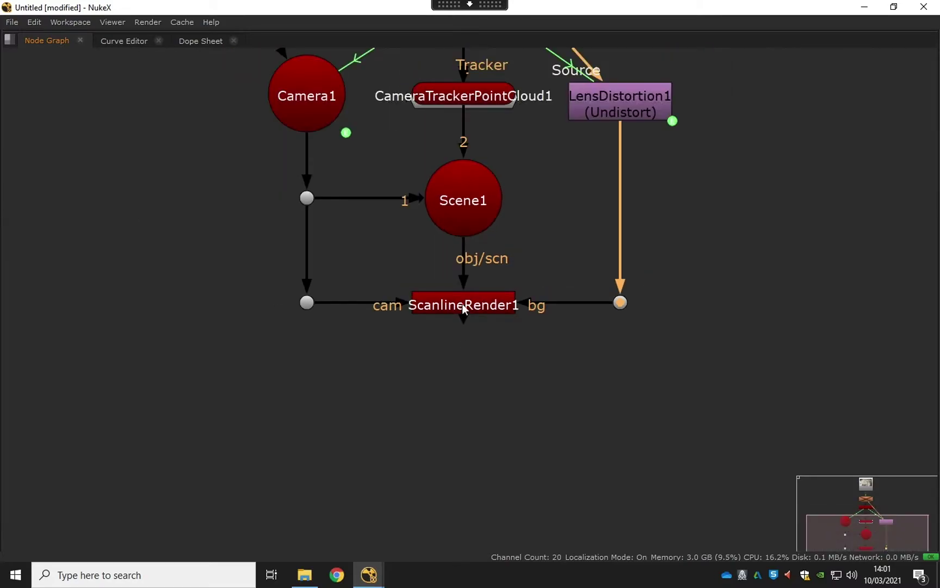
{"action": "left_click", "coordinate": [463, 289]}
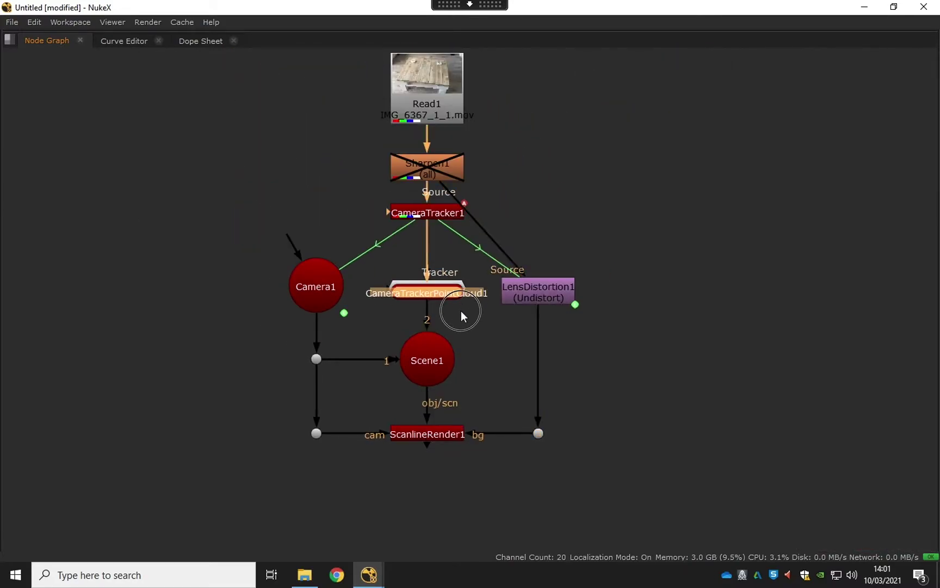
{"action": "key", "text": "1"}
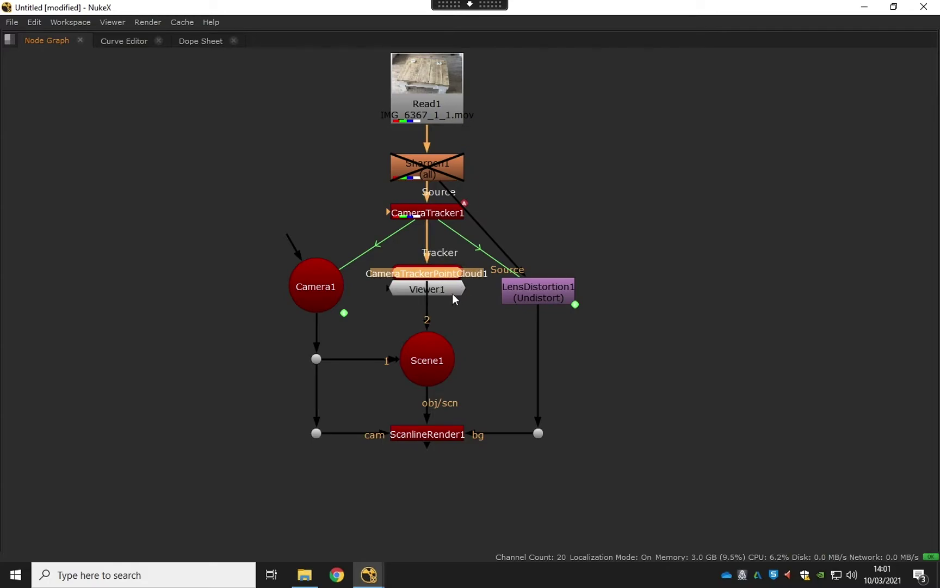
Step: Place Viewer1 under ScanlineRender1, nudge Sharpen1 up, and inspect CameraTracker1, the point cloud and Camera1
{"action": "left_click_drag", "start_coordinate": [453, 293], "coordinate": [620, 371]}
{"action": "left_click_drag", "start_coordinate": [647, 404], "coordinate": [430, 435]}
{"action": "left_click_drag", "start_coordinate": [457, 514], "coordinate": [438, 516]}
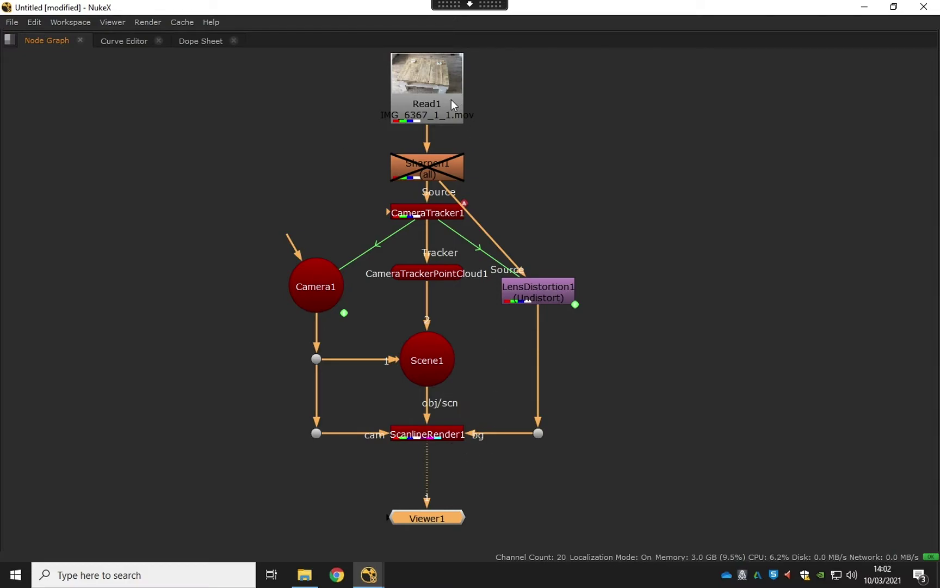
{"action": "left_click", "coordinate": [437, 102]}
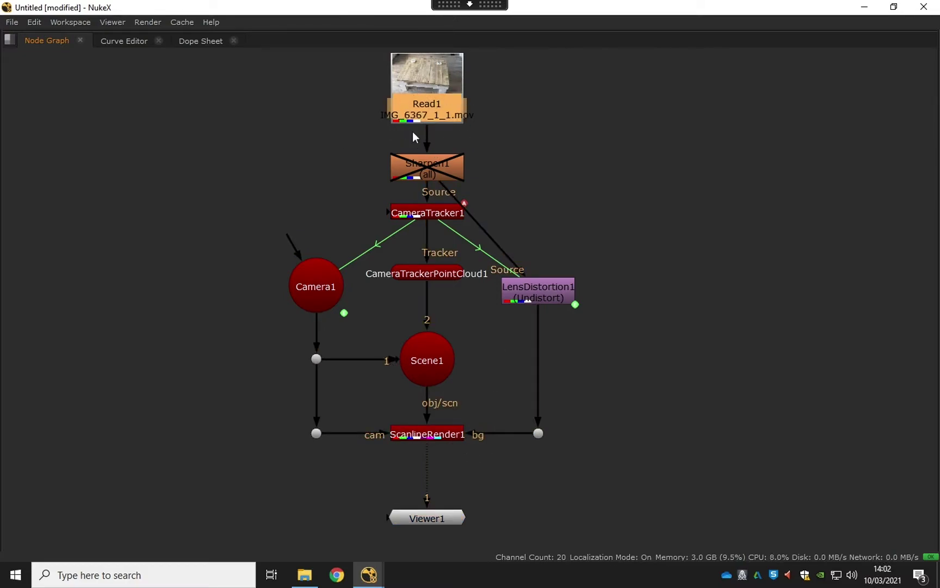
{"action": "left_click_drag", "start_coordinate": [424, 166], "coordinate": [426, 159]}
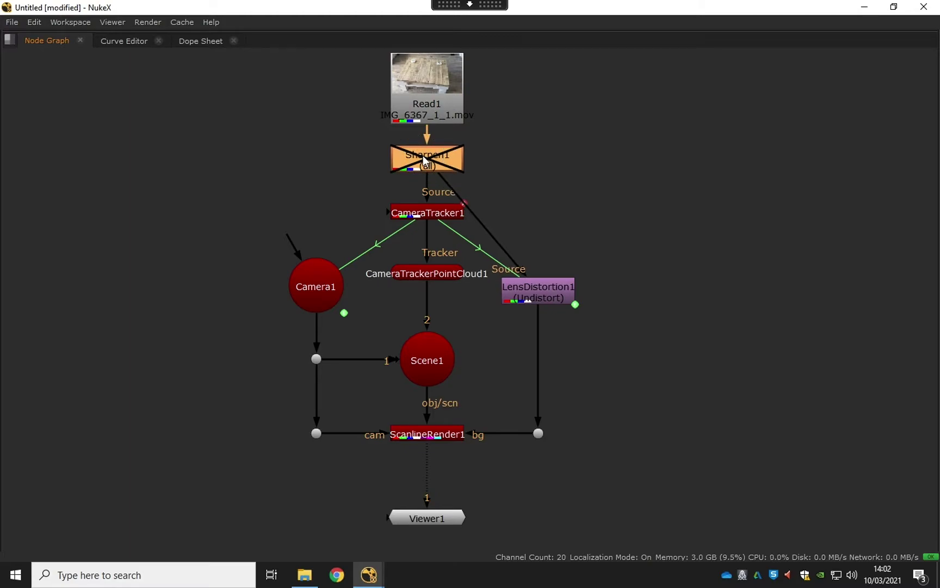
{"action": "left_click", "coordinate": [443, 214]}
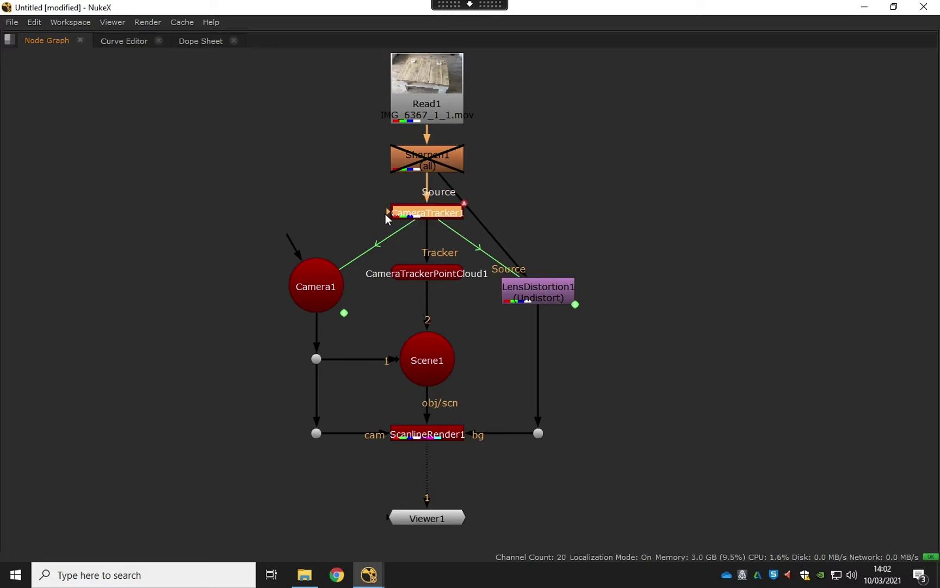
{"action": "left_click", "coordinate": [430, 273]}
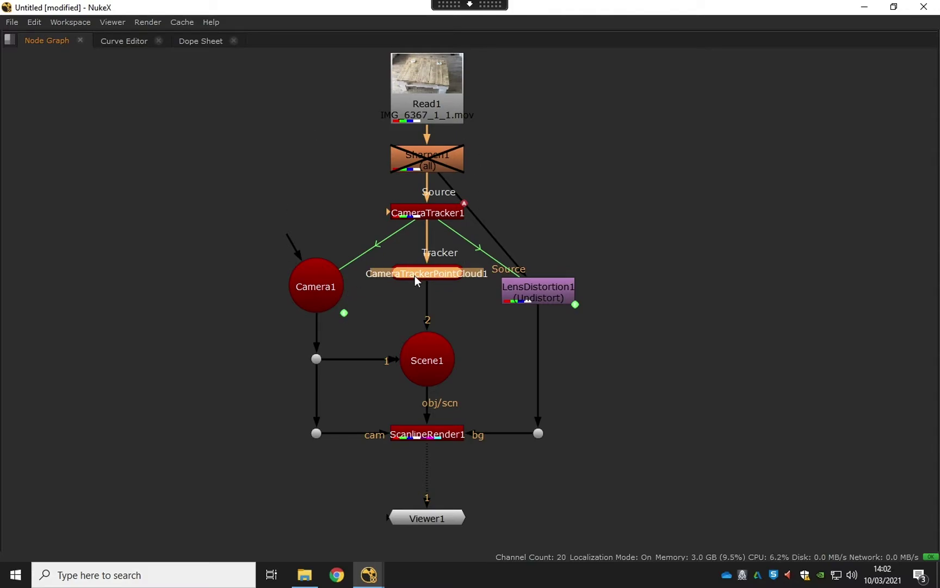
{"action": "left_click", "coordinate": [324, 283]}
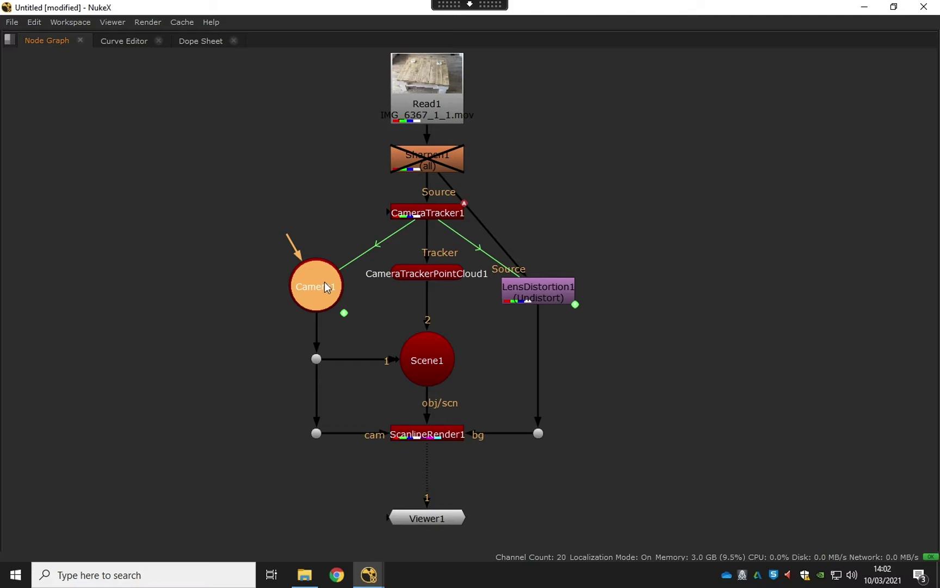
Step: Switch the viewer to 3D and scrub frames 50–200 to watch Camera1 move above the point cloud
{"action": "key", "text": "shift+F1"}
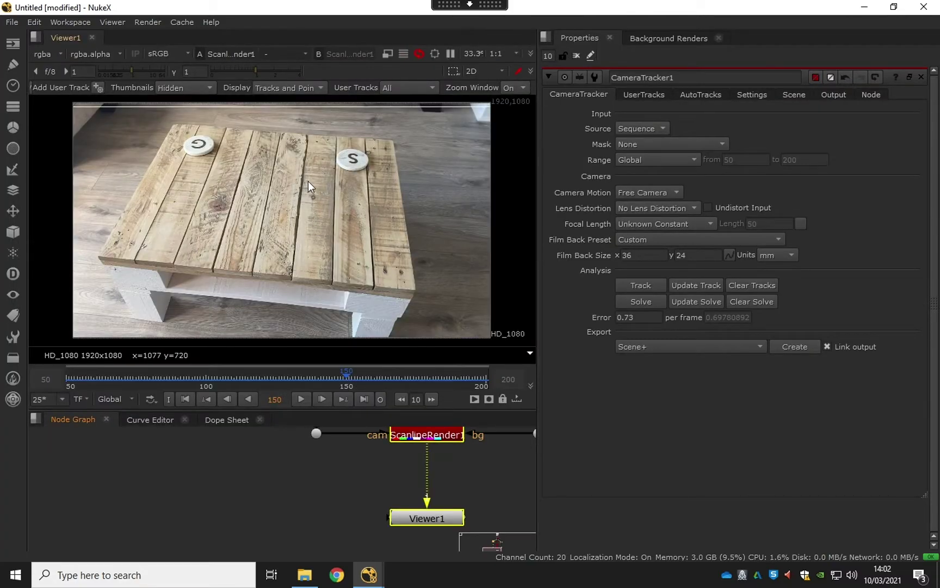
{"action": "left_click", "coordinate": [338, 188]}
{"action": "key", "text": "Tab"}
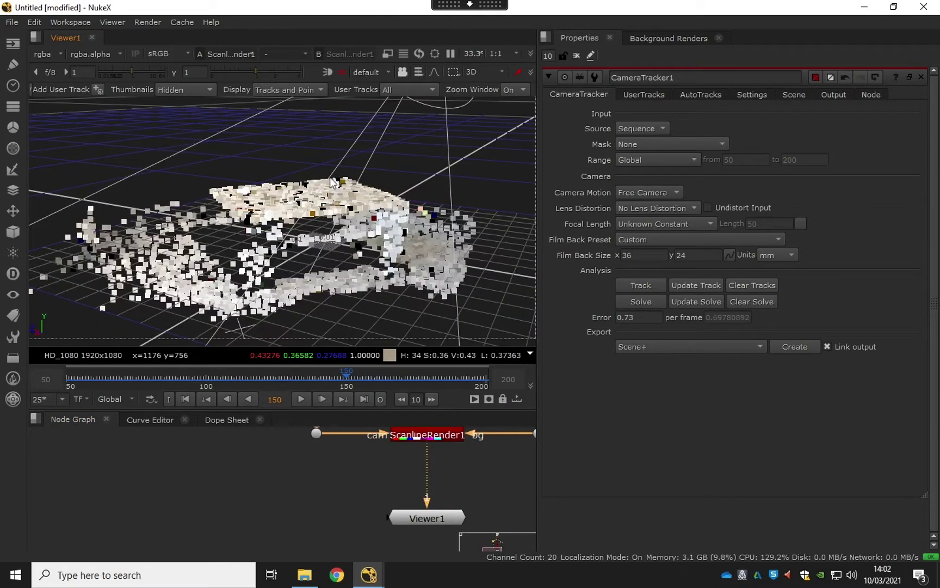
{"action": "scroll", "coordinate": [343, 231], "scroll_direction": "down", "scroll_amount": 4}
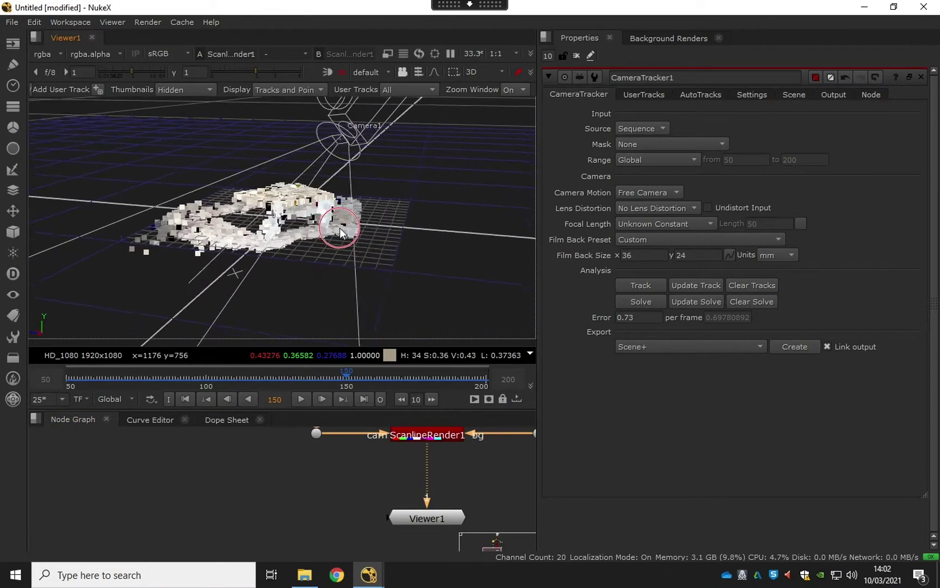
{"action": "mouse_move", "coordinate": [340, 227]}
{"action": "left_mouse_down"}
{"action": "mouse_move", "coordinate": [399, 225]}
{"action": "mouse_move", "coordinate": [311, 211]}
{"action": "mouse_move", "coordinate": [327, 233]}
{"action": "left_mouse_up"}
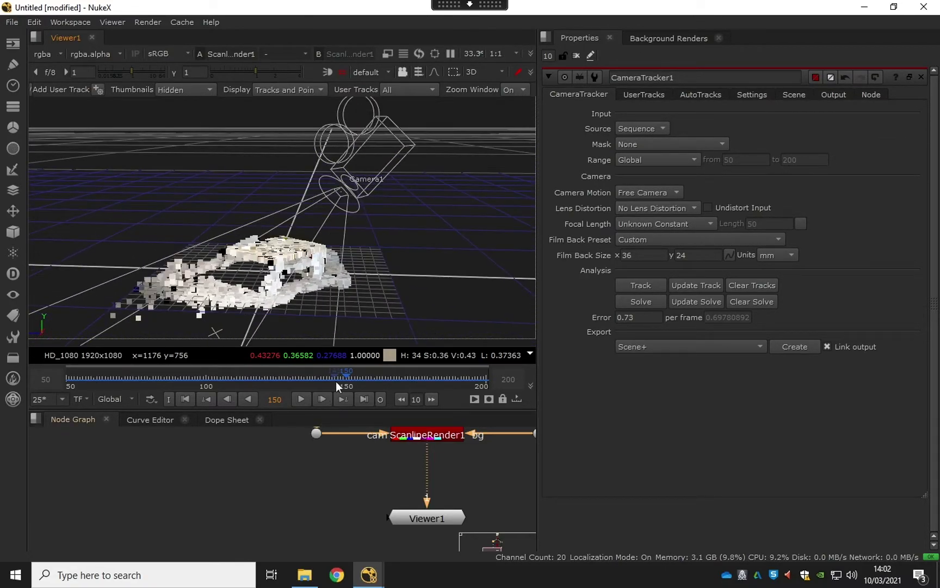
{"action": "left_click_drag", "start_coordinate": [336, 381], "coordinate": [448, 381]}
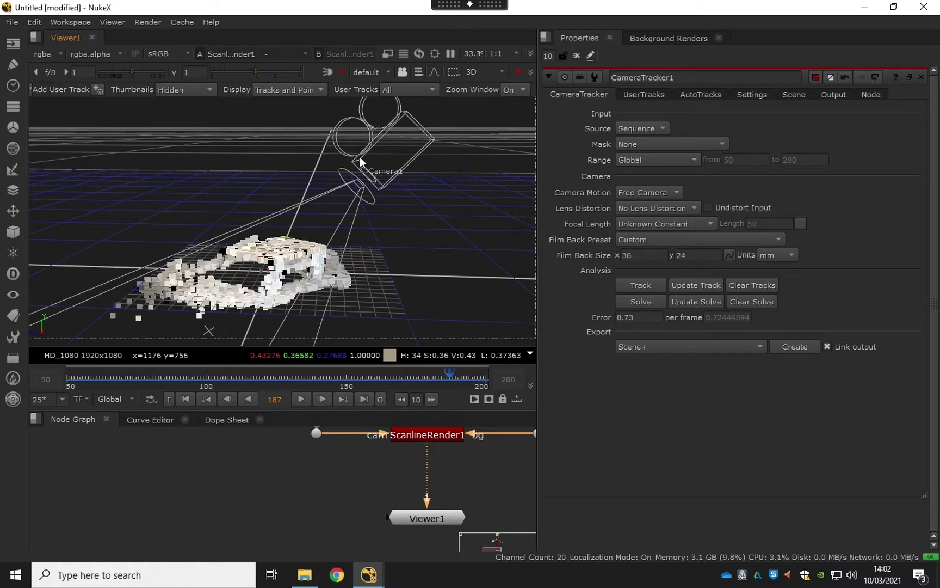
{"action": "left_click", "coordinate": [474, 381]}
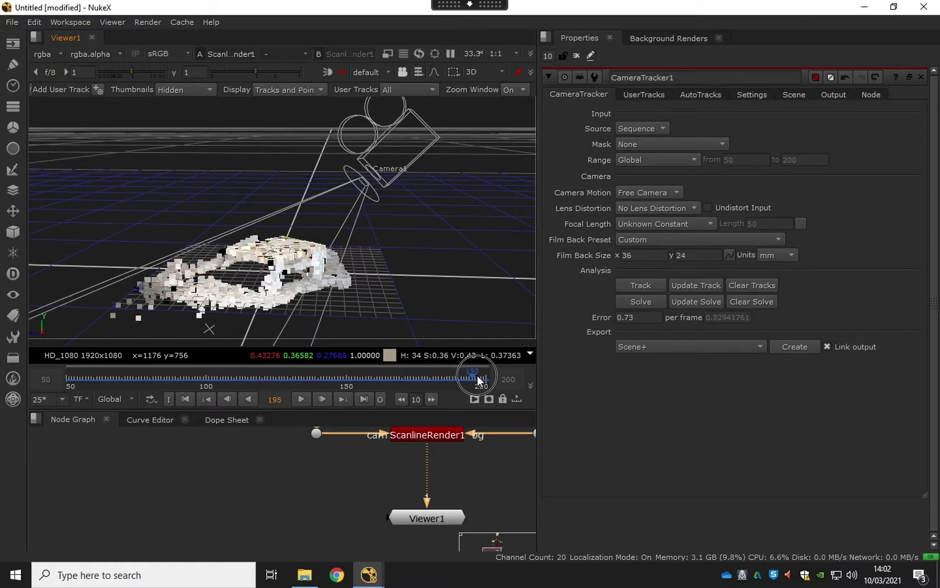
{"action": "left_click_drag", "start_coordinate": [421, 380], "coordinate": [482, 382]}
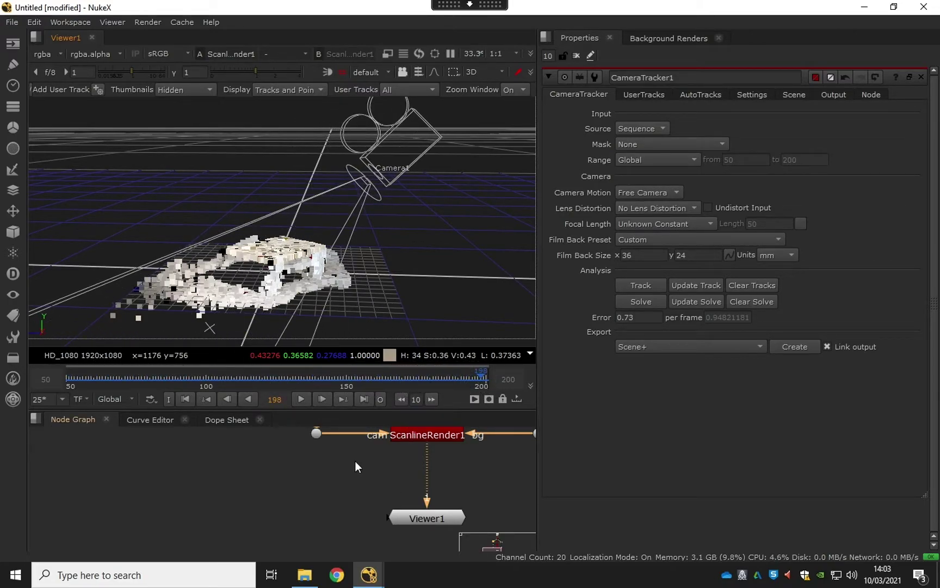
Step: Maximize and frame the node graph, inspecting Scene1, ScanlineRender1, Viewer1 and LensDistortion1 up to Read1
{"action": "key", "text": "space"}
{"action": "key", "text": "f"}
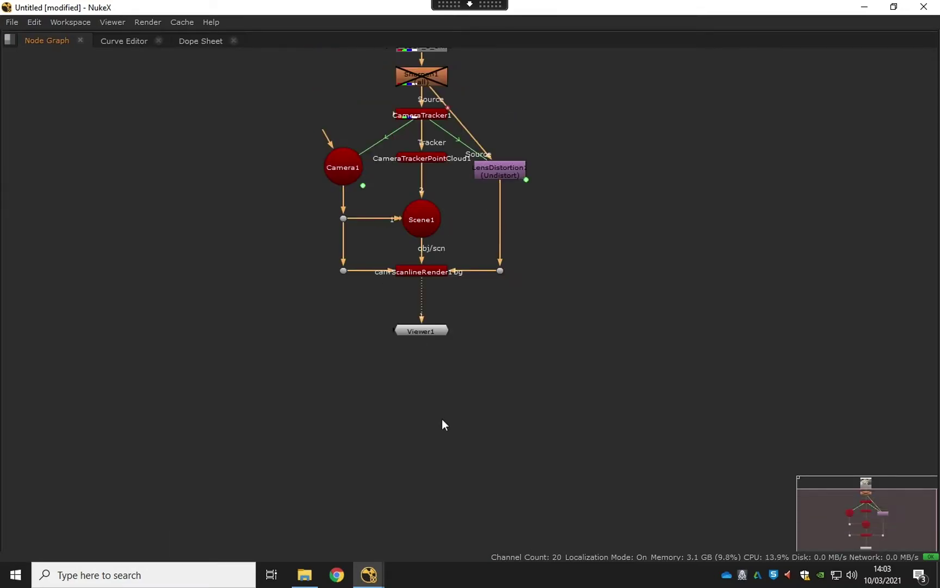
{"action": "scroll", "coordinate": [446, 310], "scroll_direction": "up", "scroll_amount": 2}
{"action": "left_click", "coordinate": [442, 260]}
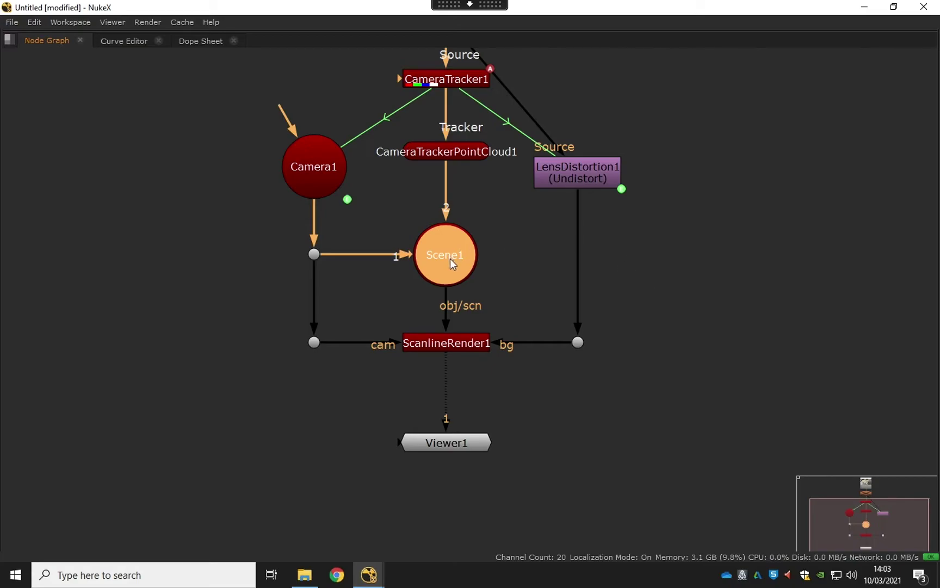
{"action": "left_click", "coordinate": [456, 350]}
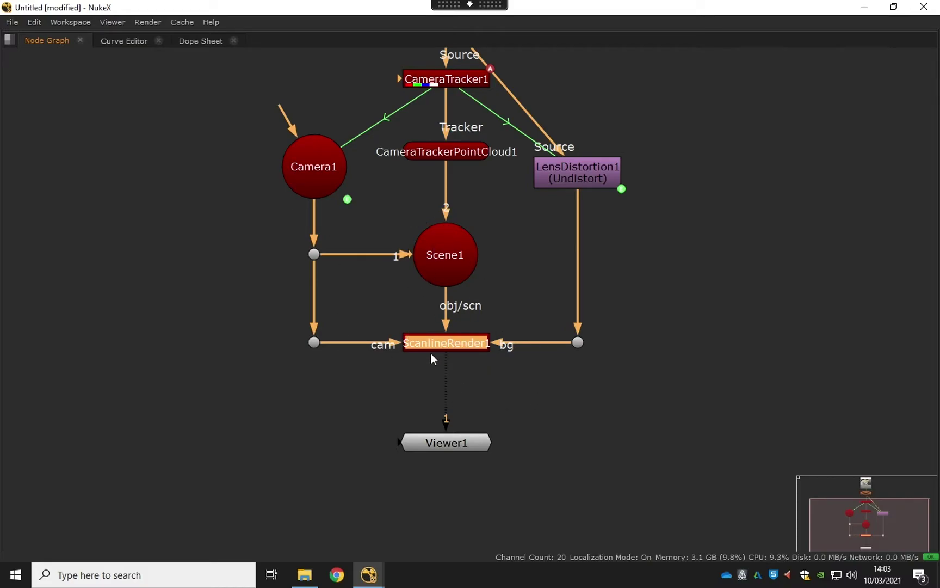
{"action": "left_click_drag", "start_coordinate": [459, 445], "coordinate": [460, 457]}
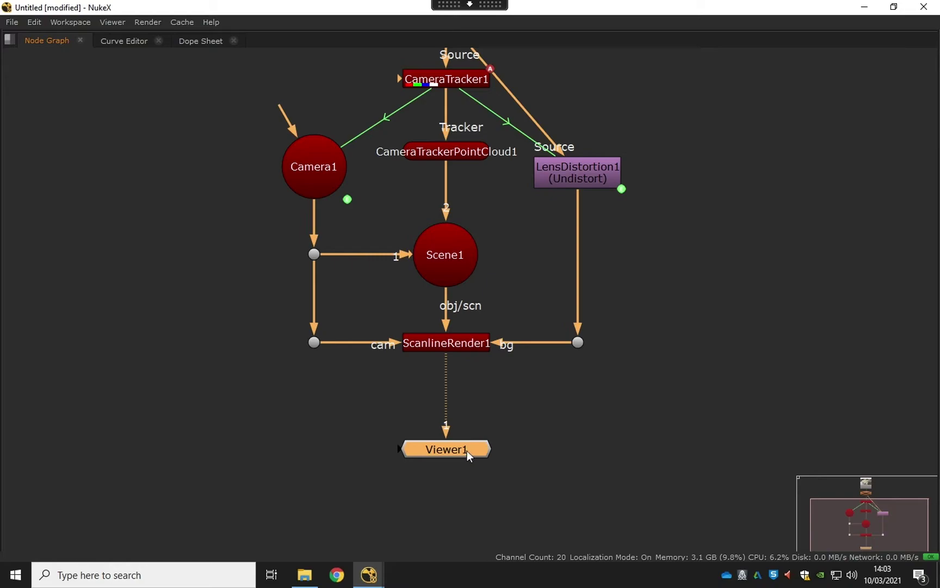
{"action": "left_click", "coordinate": [578, 178]}
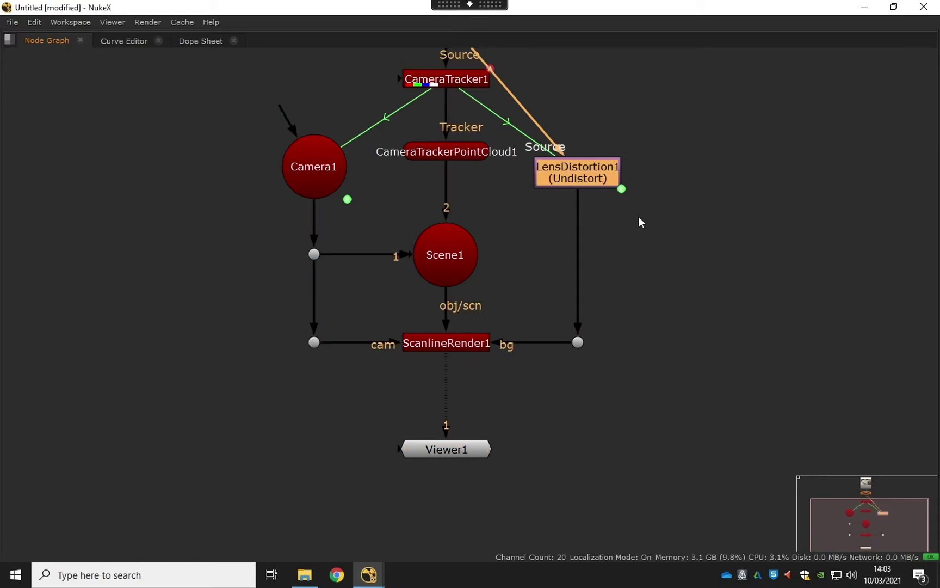
{"action": "middle_click_drag", "start_coordinate": [639, 217], "coordinate": [630, 336]}
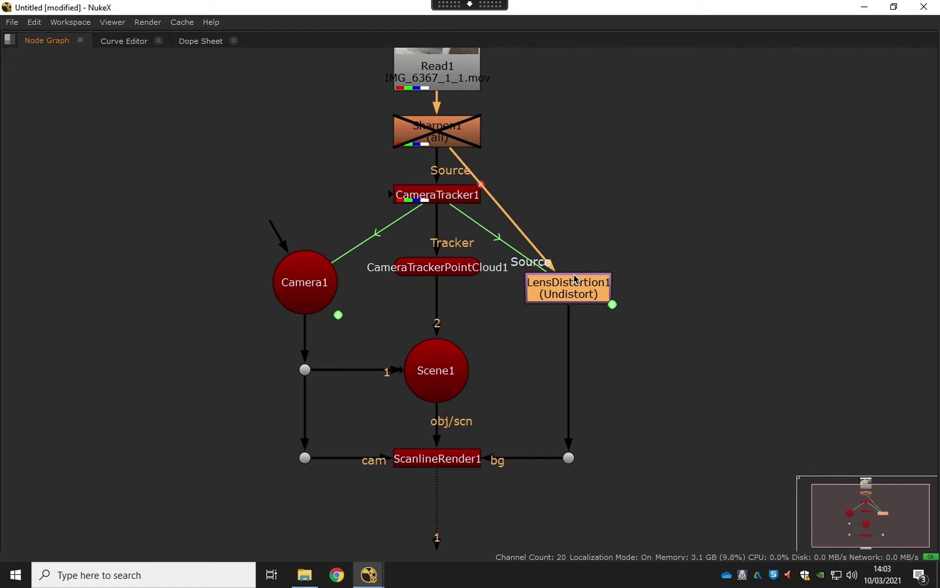
{"action": "scroll", "coordinate": [567, 273], "scroll_direction": "down", "scroll_amount": 2}
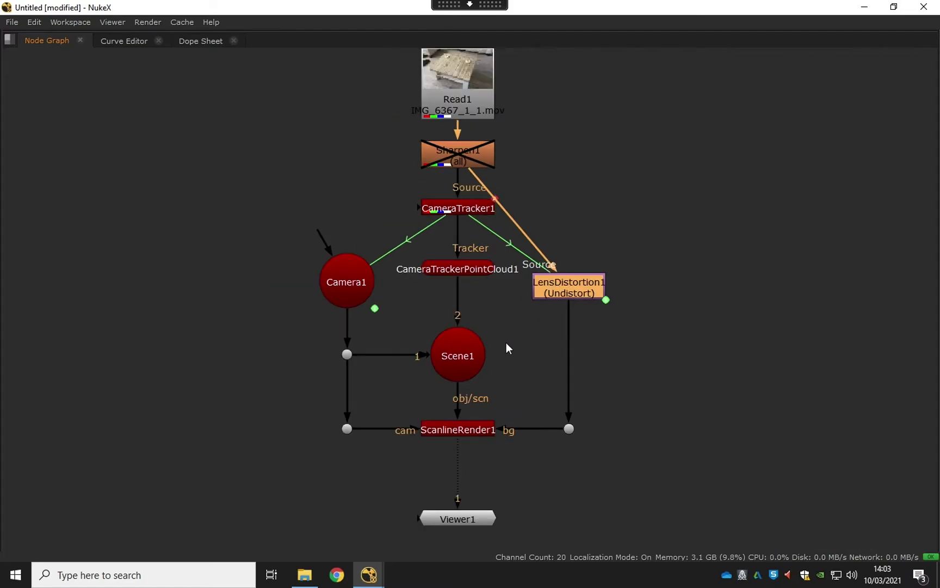
Step: Restore the normal layout and fit the 2D footage in the viewer
{"action": "key", "text": "space"}
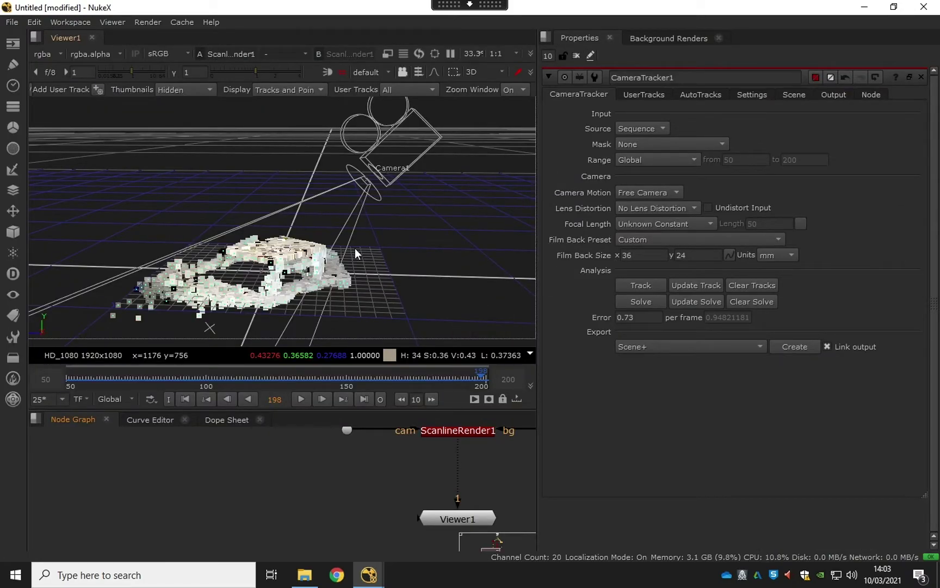
{"action": "key", "text": "Tab"}
{"action": "key", "text": "f"}
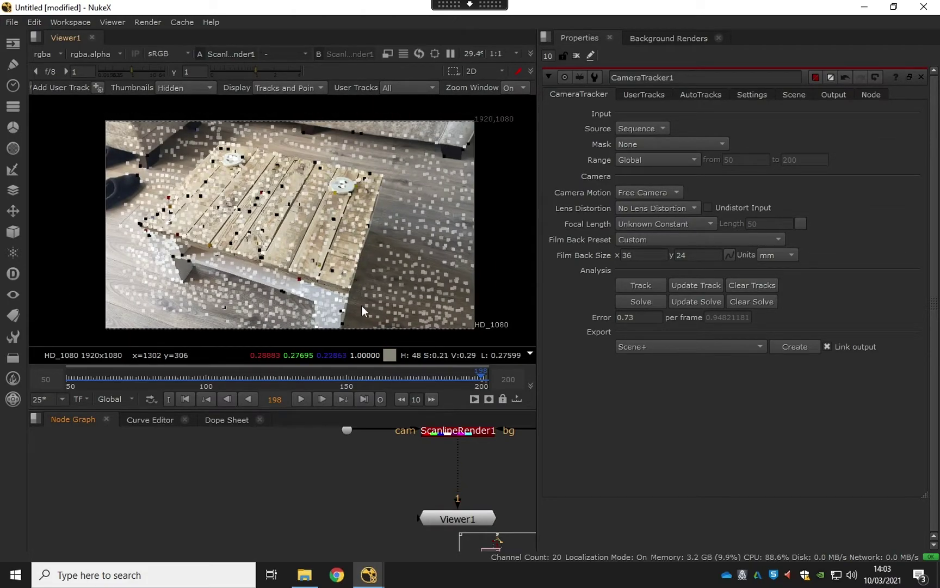
Step: Make the node graph taller and the viewer wider, recentring the node network
{"action": "middle_click_drag", "start_coordinate": [364, 470], "coordinate": [263, 492]}
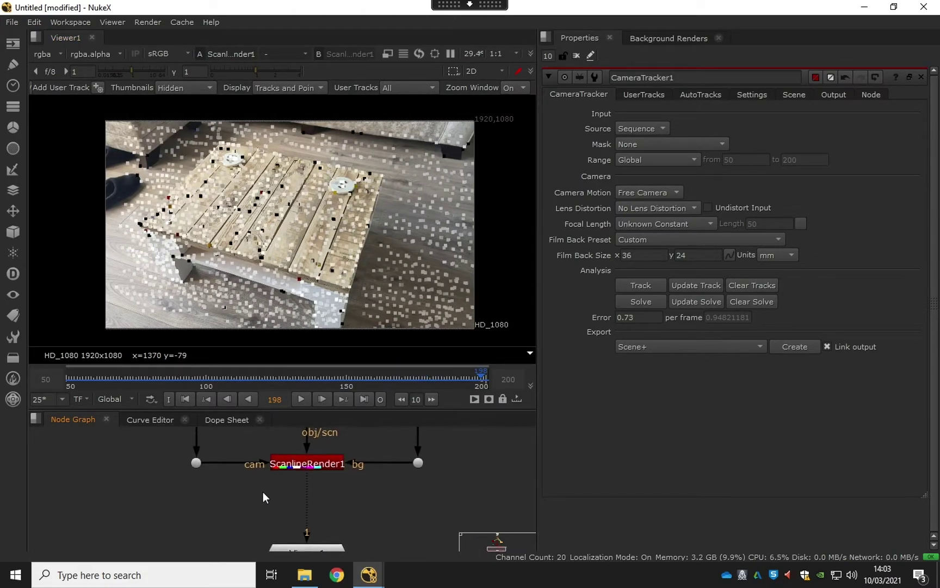
{"action": "scroll", "coordinate": [273, 490], "scroll_direction": "down", "scroll_amount": 5}
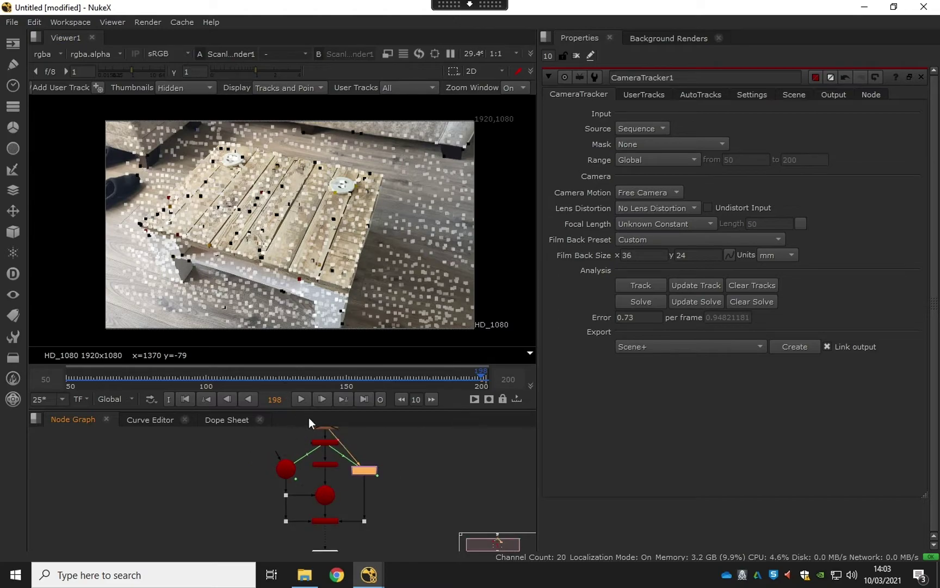
{"action": "left_click_drag", "start_coordinate": [381, 415], "coordinate": [377, 354]}
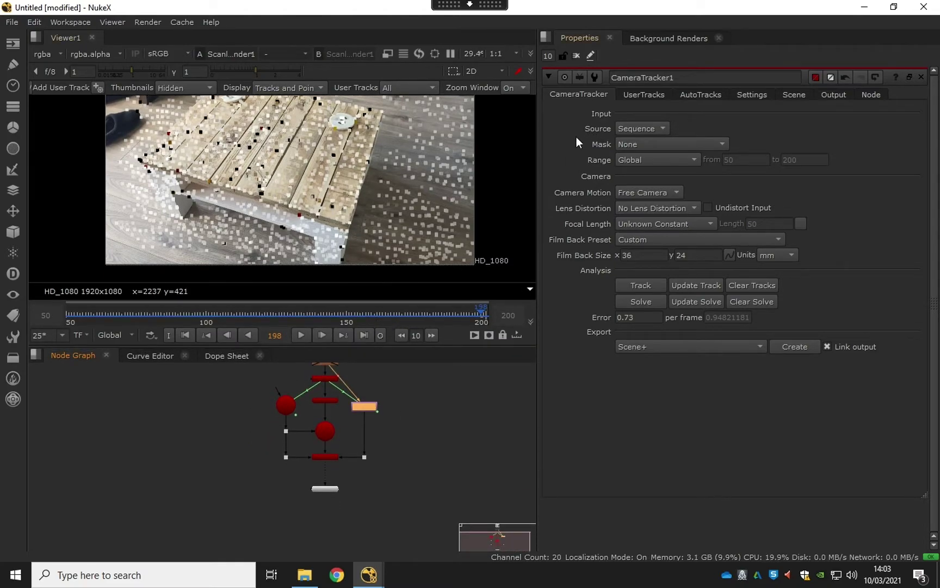
{"action": "left_click_drag", "start_coordinate": [539, 159], "coordinate": [664, 157]}
{"action": "scroll", "coordinate": [413, 430], "scroll_direction": "up", "scroll_amount": 4}
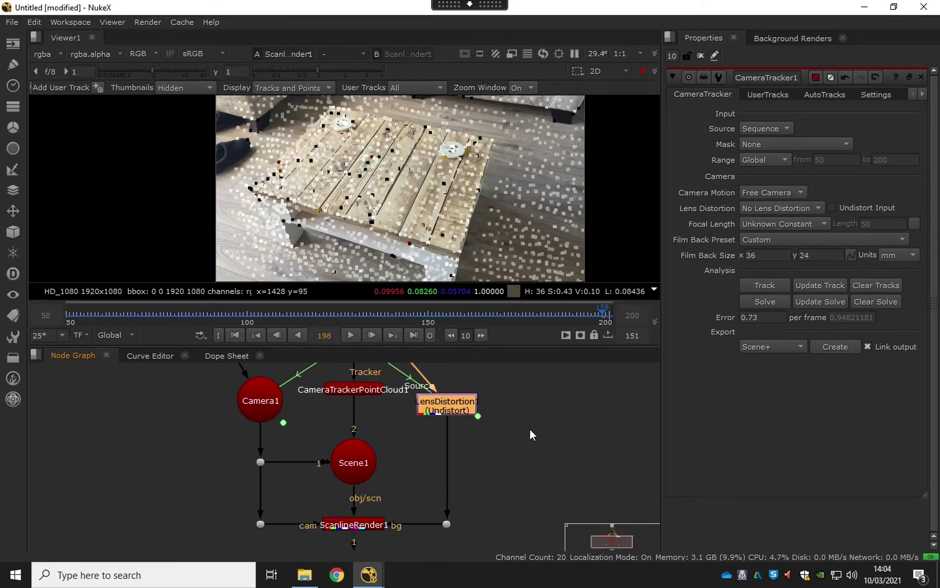
{"action": "scroll", "coordinate": [500, 403], "scroll_direction": "down", "scroll_amount": 1}
{"action": "middle_click_drag", "start_coordinate": [515, 443], "coordinate": [514, 422]}
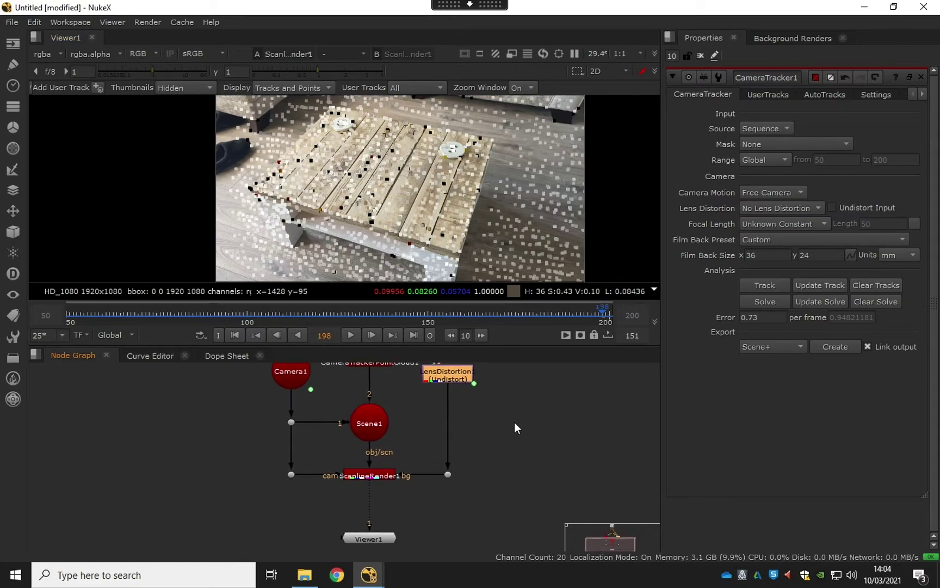
Step: Add a Cube node via the 'cub' search and connect Cube1 into Scene1
{"action": "left_click", "coordinate": [516, 413]}
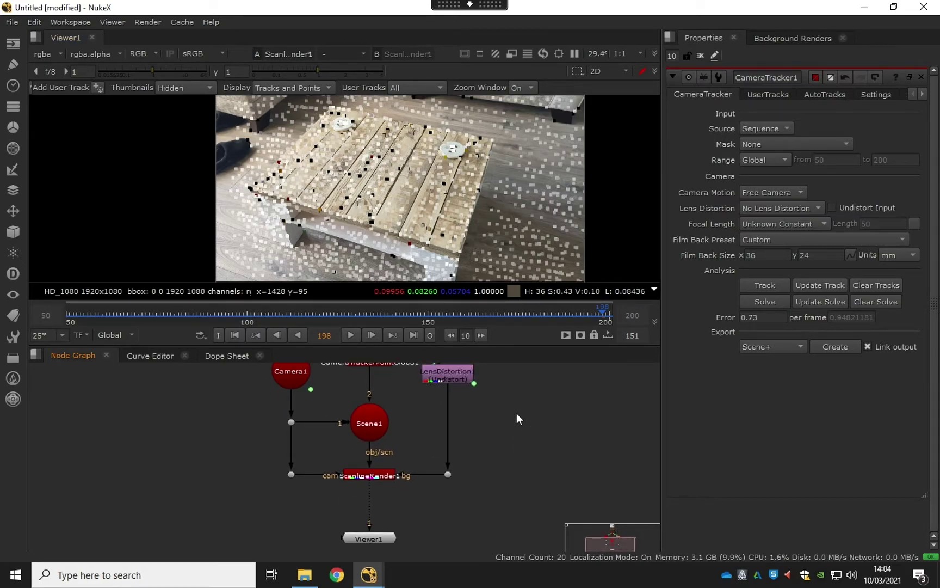
{"action": "key", "text": "Tab"}
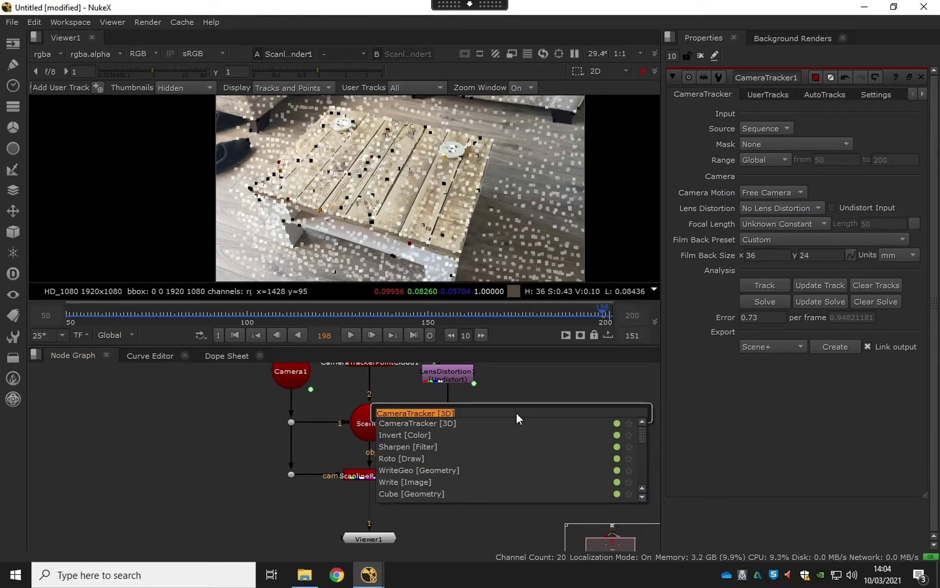
{"action": "type", "text": "cube"}
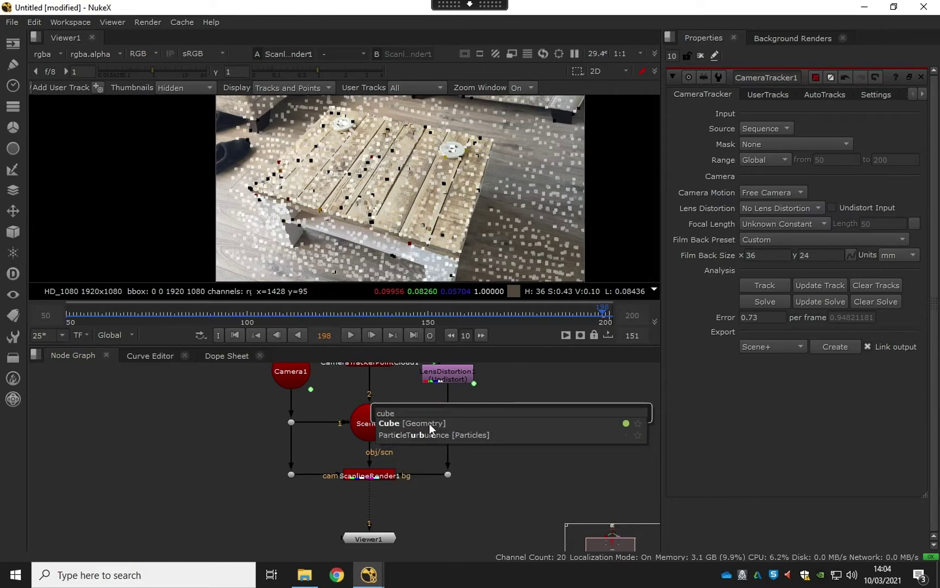
{"action": "left_click", "coordinate": [429, 423]}
{"action": "left_click_drag", "start_coordinate": [515, 419], "coordinate": [375, 429]}
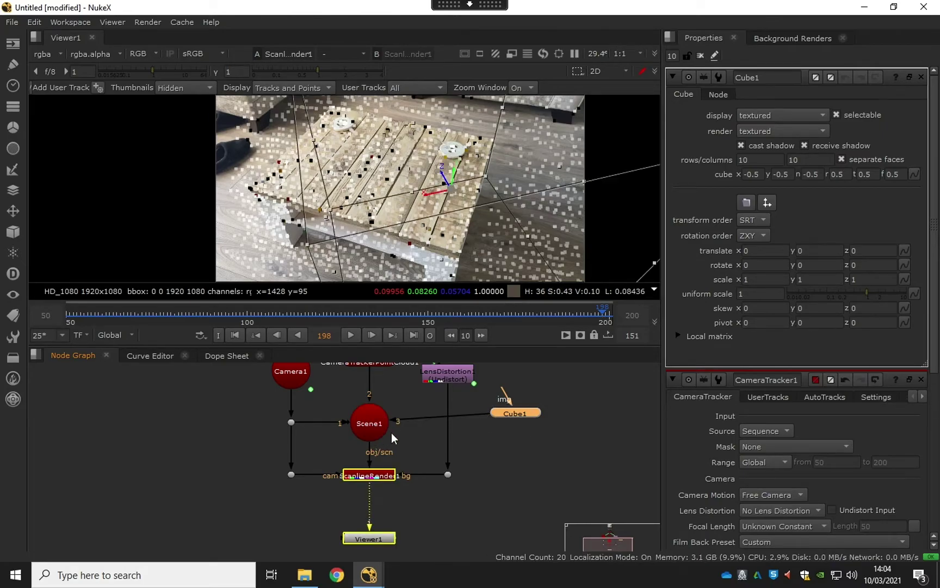
Step: Shrink Cube1 to a uniform scale of 0.095
{"action": "scroll", "coordinate": [468, 185], "scroll_direction": "down", "scroll_amount": 5}
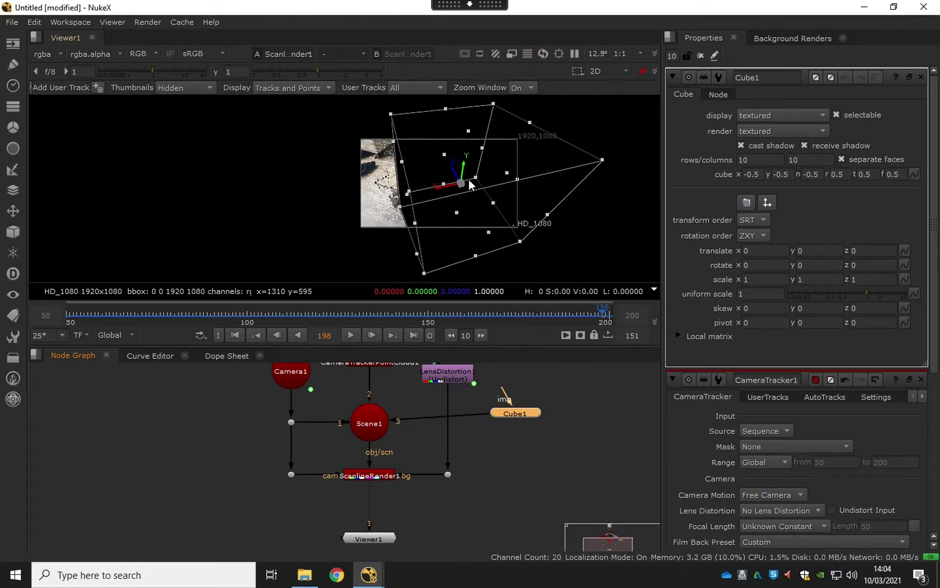
{"action": "scroll", "coordinate": [462, 188], "scroll_direction": "up", "scroll_amount": 5}
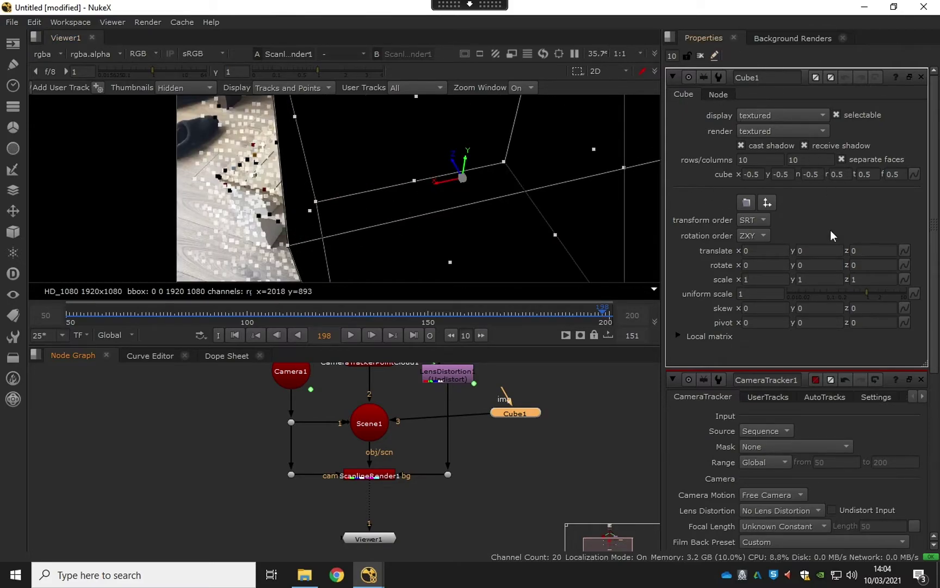
{"action": "left_click_drag", "start_coordinate": [861, 300], "coordinate": [827, 300]}
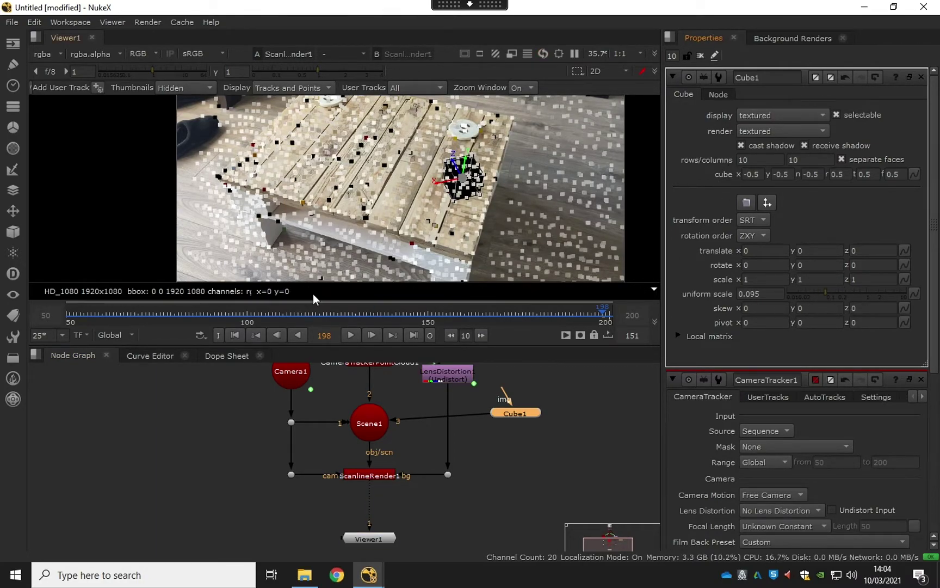
{"action": "left_click", "coordinate": [440, 188]}
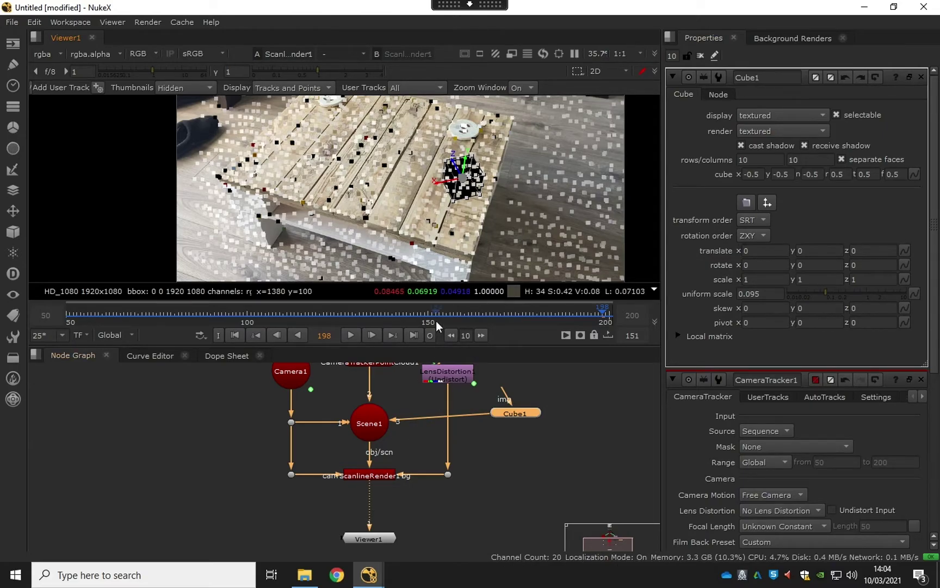
Step: In the 3D view of the point cloud, undo the resize so Cube1 returns to its original size
{"action": "key", "text": "Tab"}
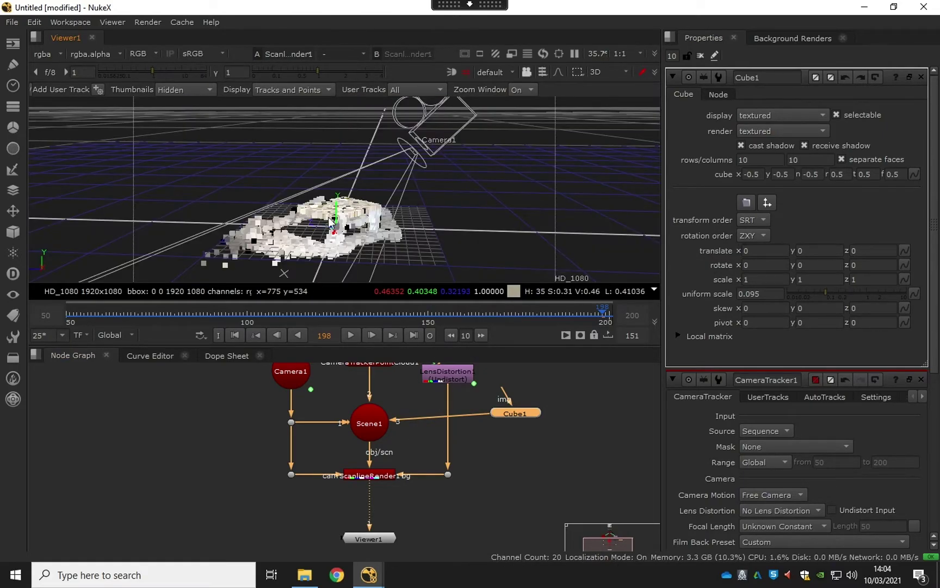
{"action": "scroll", "coordinate": [330, 223], "scroll_direction": "up", "scroll_amount": 5}
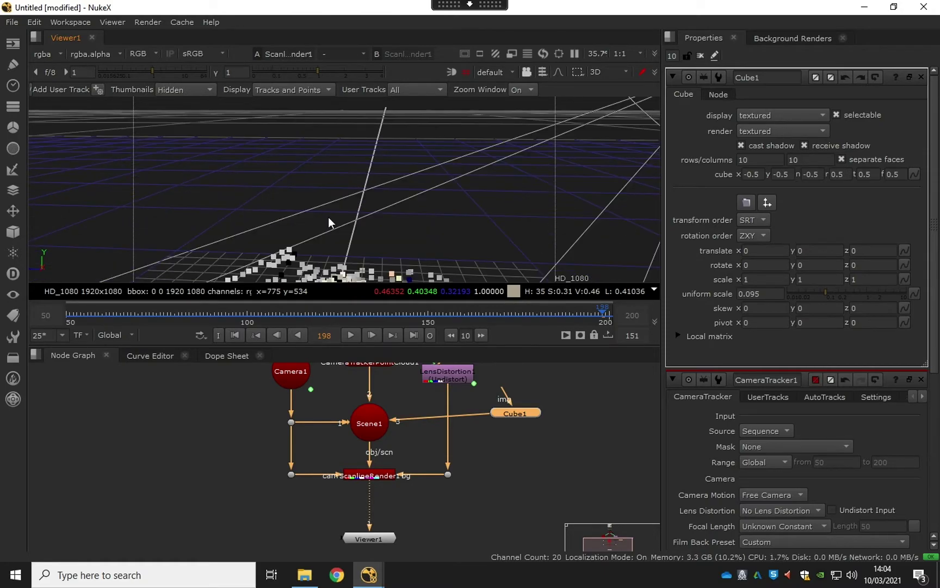
{"action": "scroll", "coordinate": [332, 233], "scroll_direction": "up", "scroll_amount": 5}
{"action": "left_click_drag", "start_coordinate": [341, 243], "coordinate": [364, 245], "text": "ctrl"}
{"action": "key", "text": "ctrl+z"}
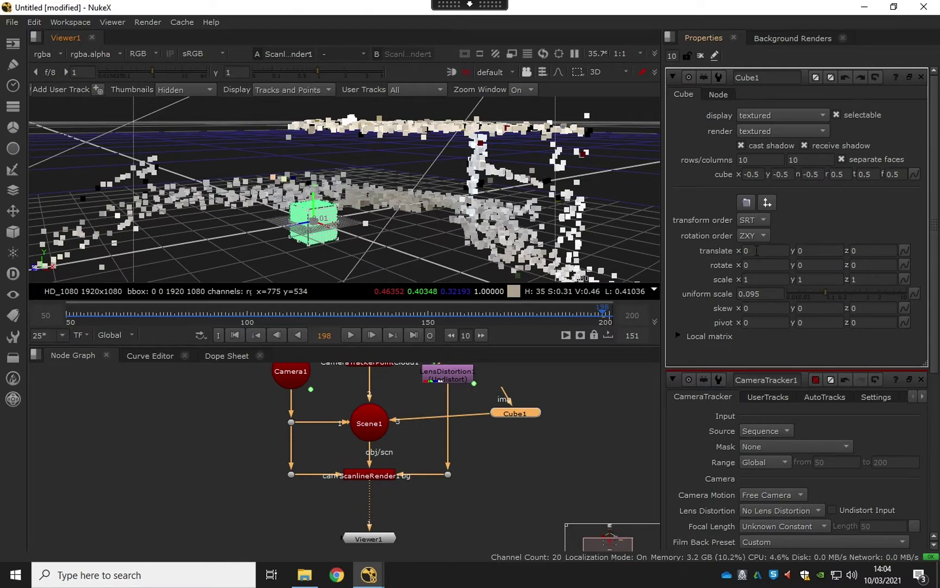
Step: Slide Cube1 along x to 0.33 and lift it on y to about 0.325
{"action": "left_click_drag", "start_coordinate": [757, 250], "coordinate": [802, 253]}
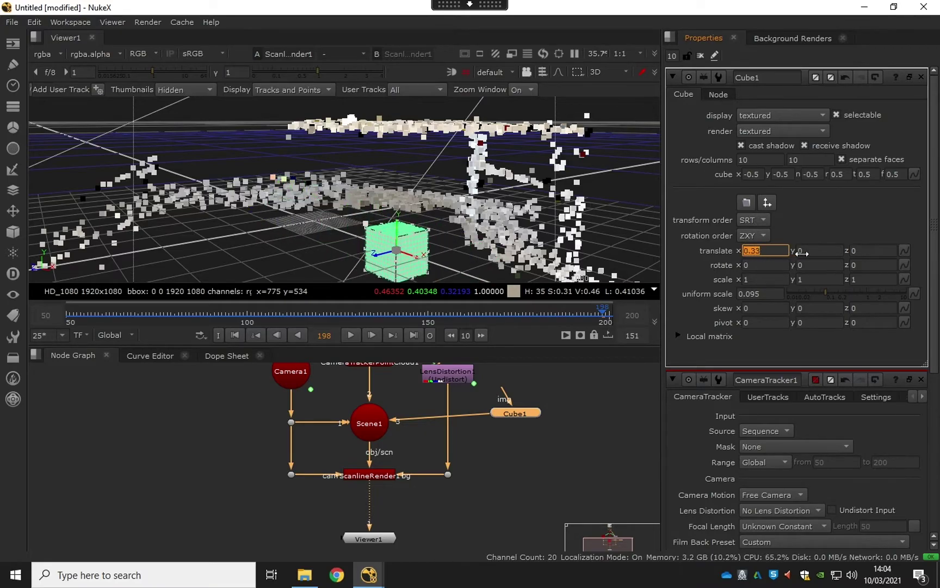
{"action": "left_click_drag", "start_coordinate": [570, 259], "coordinate": [583, 153], "text": "ctrl"}
{"action": "left_click_drag", "start_coordinate": [624, 225], "coordinate": [585, 248], "text": "ctrl"}
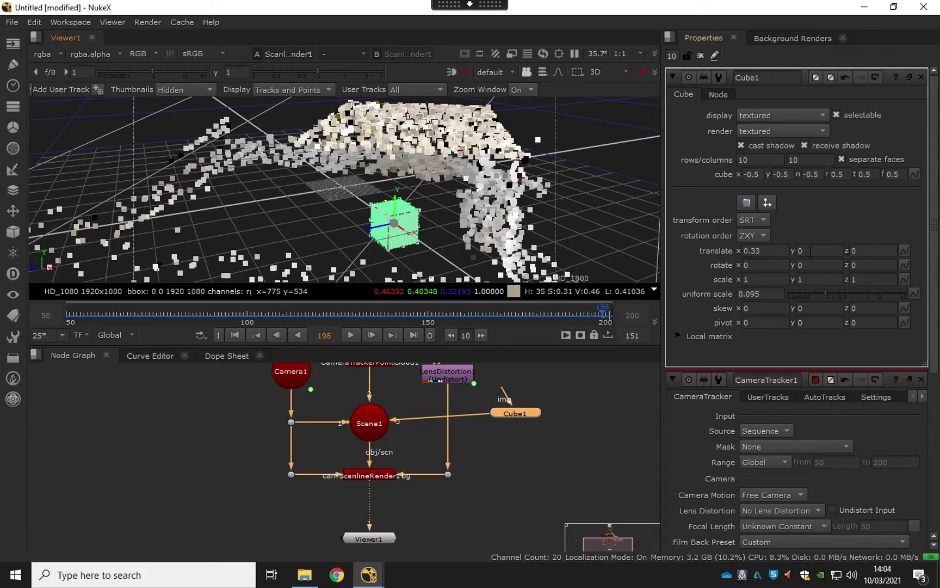
{"action": "mouse_move", "coordinate": [811, 250]}
{"action": "left_mouse_down"}
{"action": "mouse_move", "coordinate": [838, 250]}
{"action": "mouse_move", "coordinate": [819, 250]}
{"action": "left_mouse_up"}
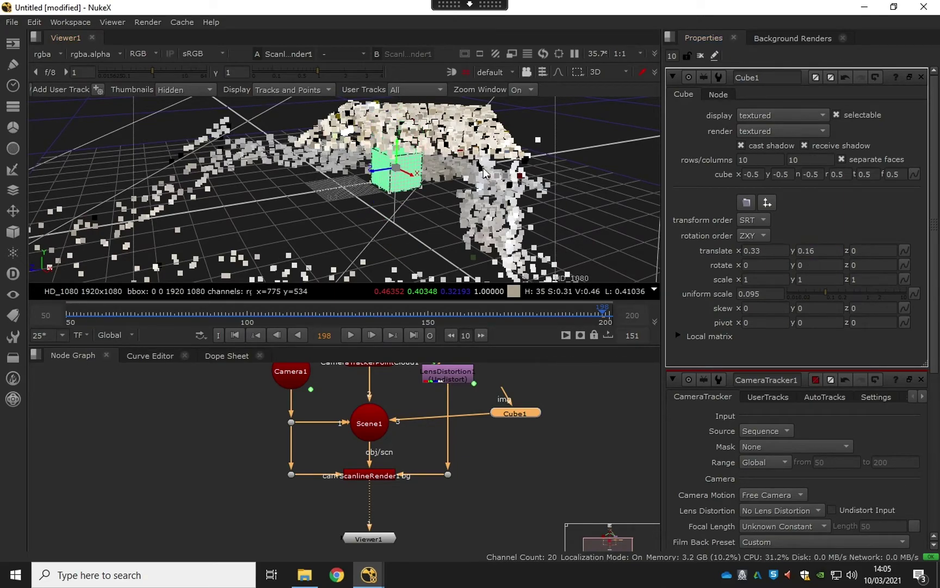
{"action": "left_click_drag", "start_coordinate": [397, 148], "coordinate": [391, 224]}
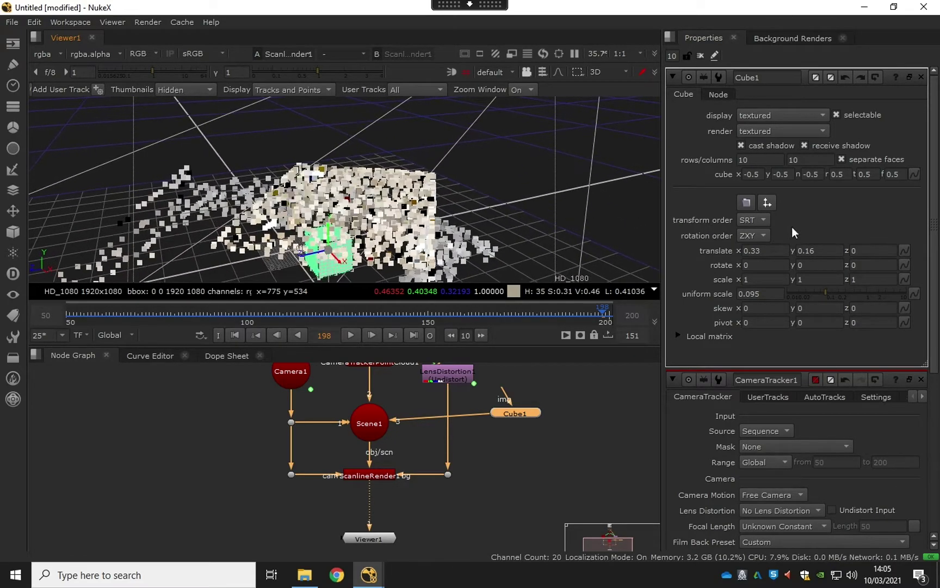
{"action": "left_click", "coordinate": [810, 251]}
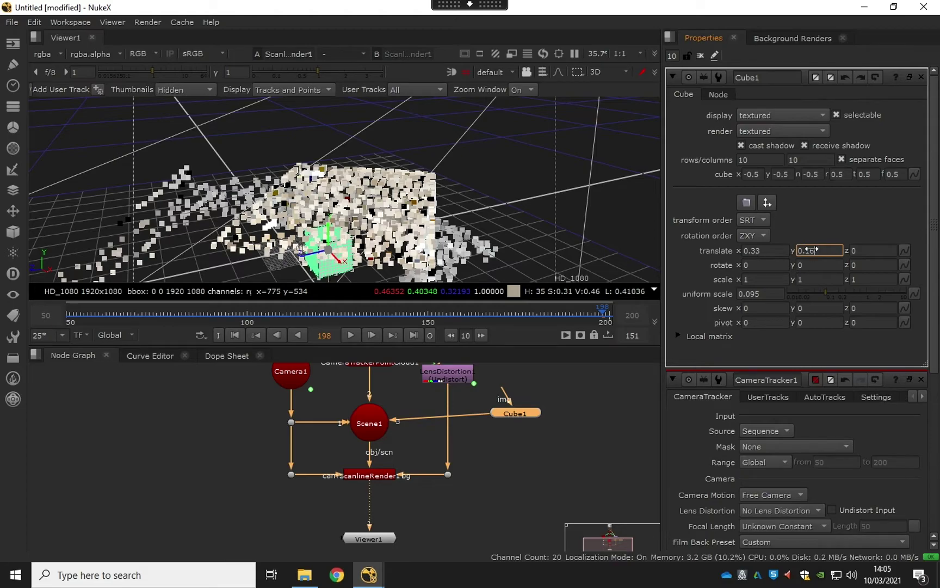
{"action": "left_click_drag", "start_coordinate": [811, 250], "coordinate": [833, 250], "text": "alt"}
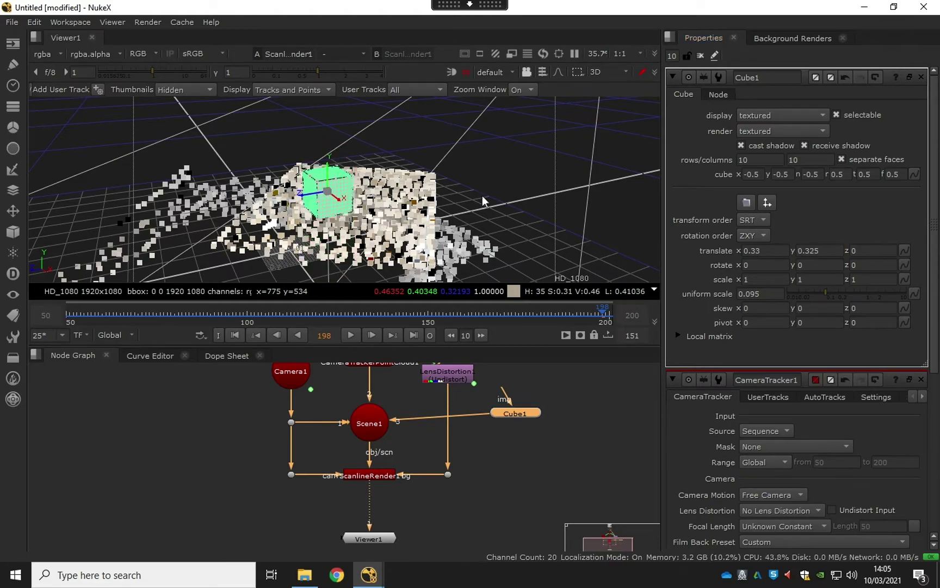
Step: Keep x at 0.33, move Cube1 to z -0.14 and fine-tune y to rest on the tabletop
{"action": "left_click_drag", "start_coordinate": [483, 201], "coordinate": [256, 137], "text": "ctrl"}
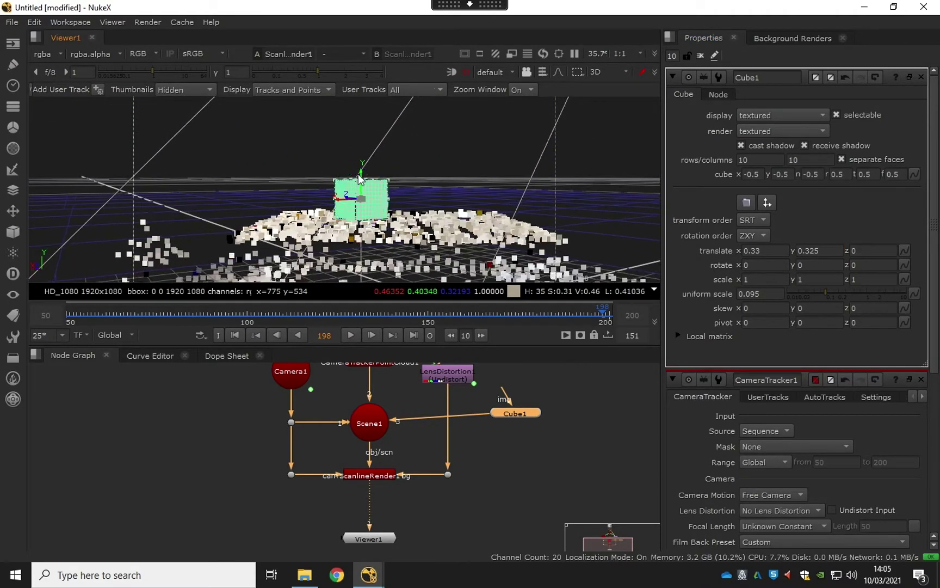
{"action": "left_click_drag", "start_coordinate": [359, 179], "coordinate": [442, 218], "text": "ctrl"}
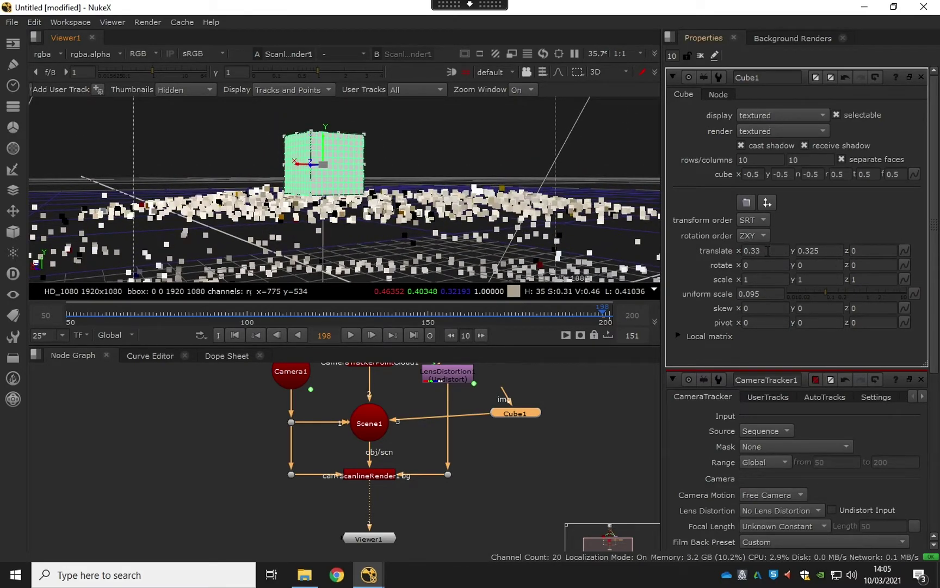
{"action": "left_click_drag", "start_coordinate": [777, 250], "coordinate": [755, 255]}
{"action": "key", "text": "ctrl+z"}
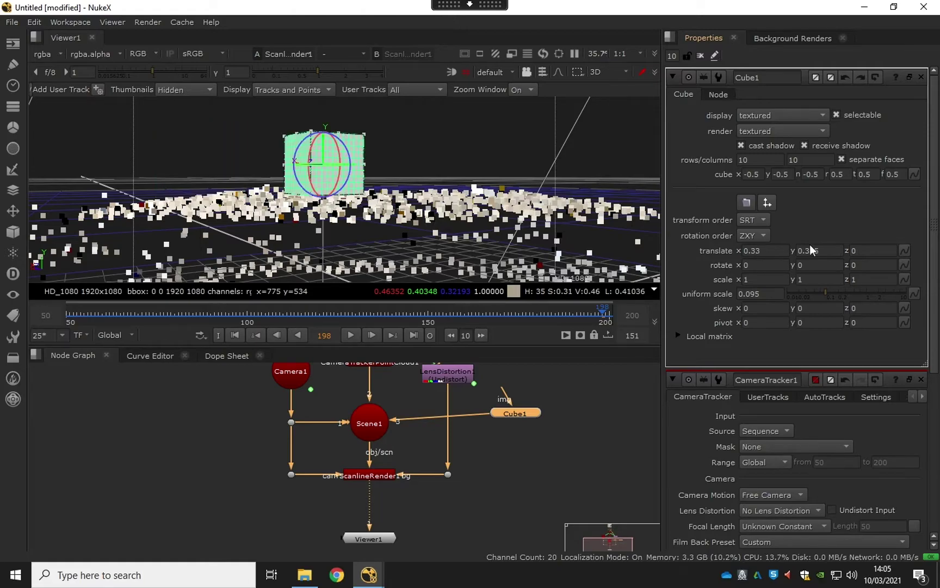
{"action": "left_click_drag", "start_coordinate": [866, 250], "coordinate": [841, 252]}
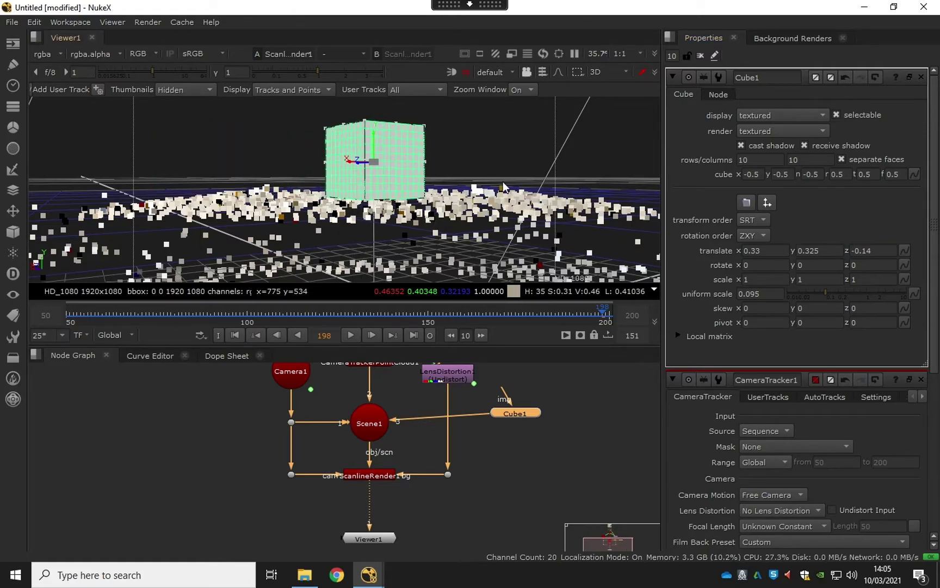
{"action": "left_click_drag", "start_coordinate": [577, 185], "coordinate": [550, 170], "text": "ctrl"}
{"action": "left_click_drag", "start_coordinate": [806, 252], "coordinate": [805, 250]}
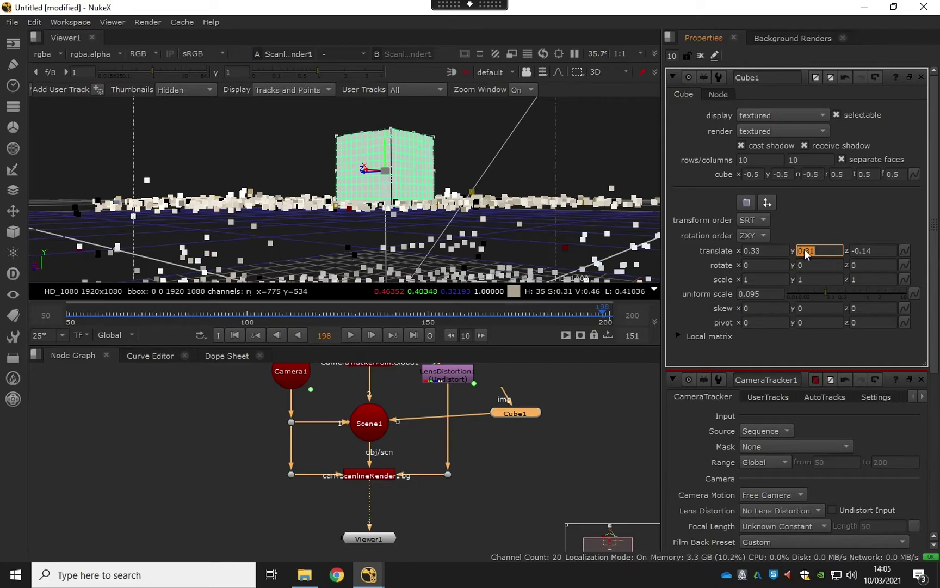
{"action": "left_click_drag", "start_coordinate": [443, 195], "coordinate": [558, 197], "text": "ctrl"}
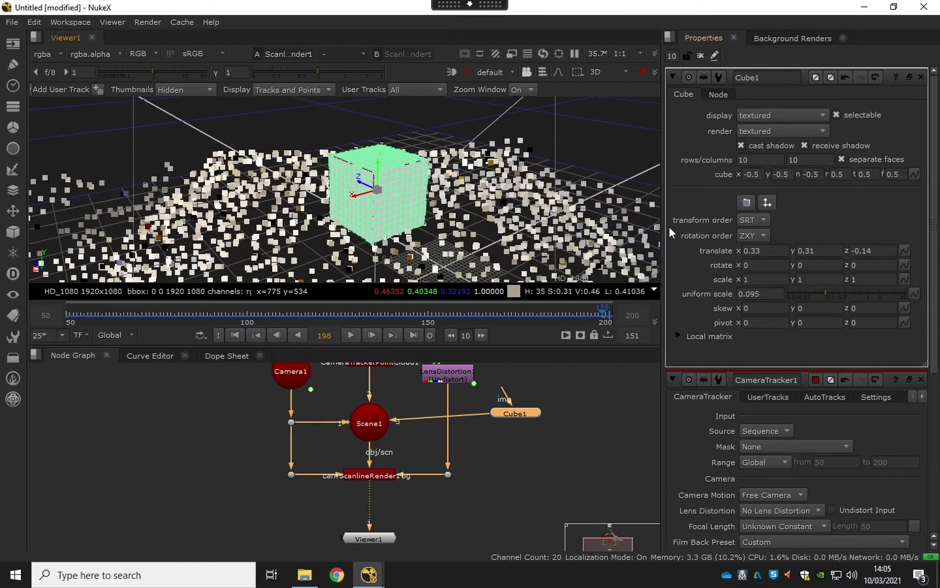
Step: Set Cube1's rows and columns to 1 and 1
{"action": "left_click", "coordinate": [631, 144]}
{"action": "left_click", "coordinate": [753, 130]}
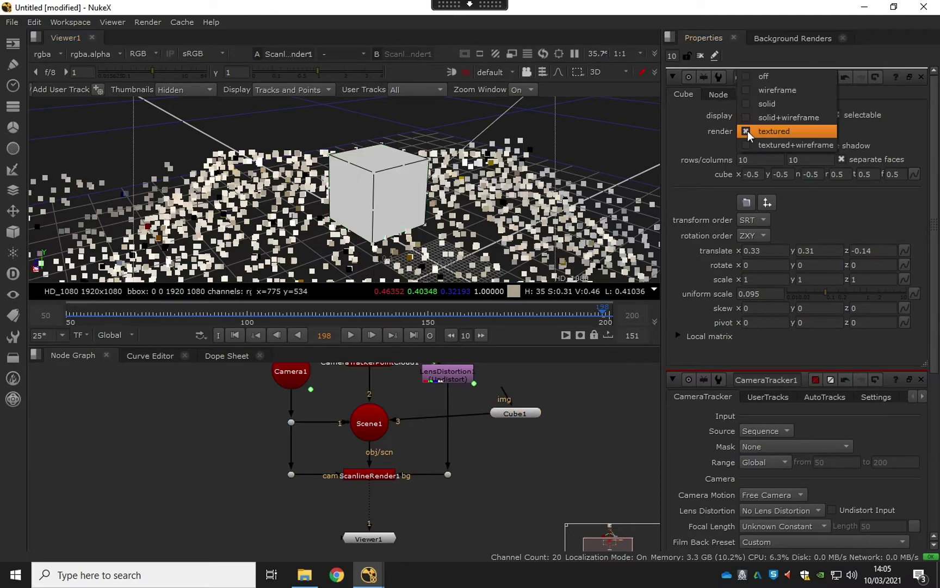
{"action": "left_click", "coordinate": [750, 159]}
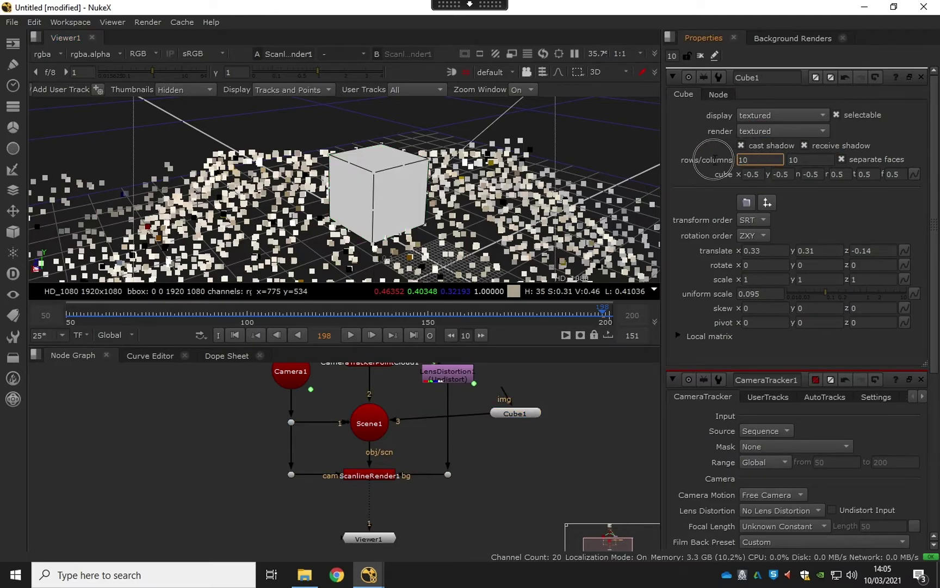
{"action": "type", "text": "1"}
{"action": "left_click", "coordinate": [810, 160]}
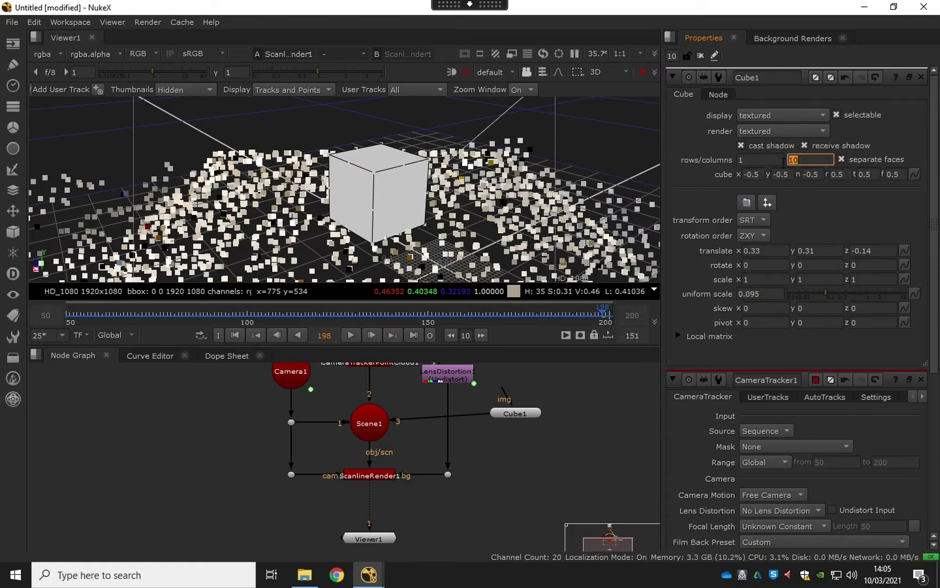
{"action": "type", "text": "1"}
Step: Render Cube1 as solid+wireframe and return the viewer to the 2D footage
{"action": "left_click", "coordinate": [762, 134]}
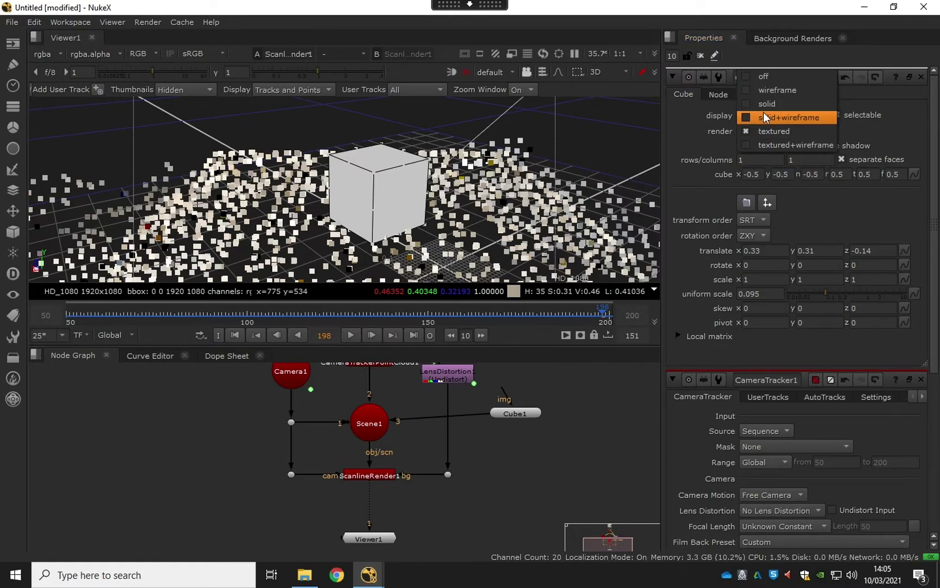
{"action": "left_click", "coordinate": [764, 117]}
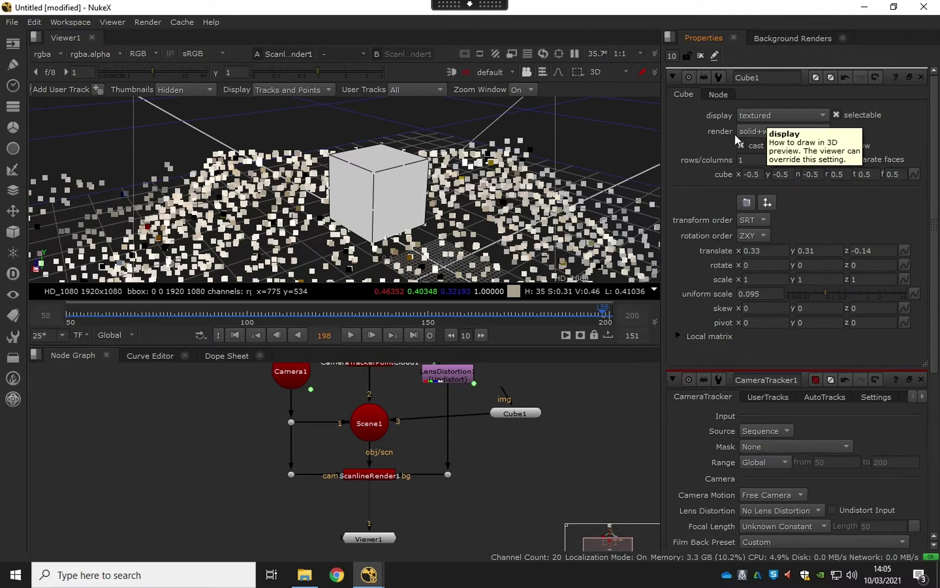
{"action": "key", "text": "Tab"}
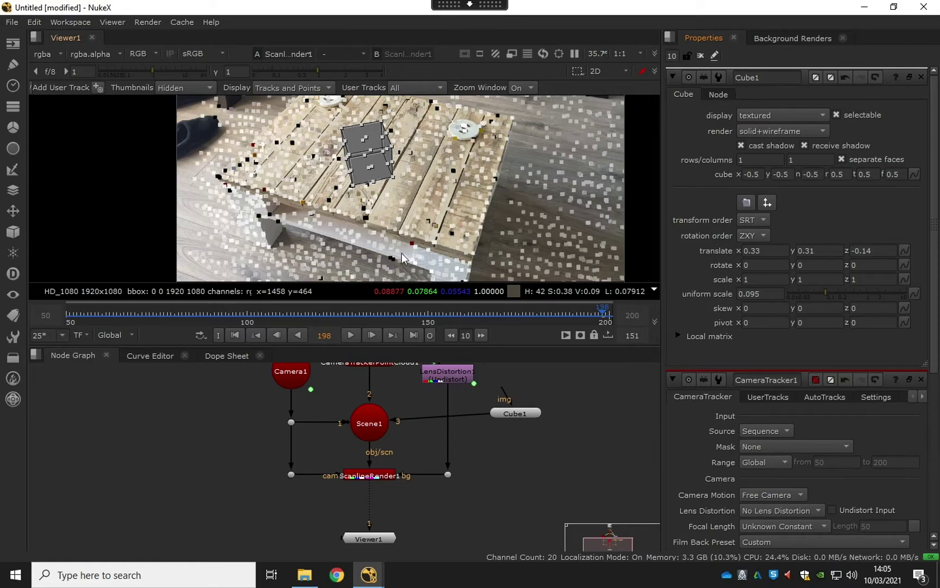
Step: Disable CameraTrackerPointCloud1 and close all open Properties panels
{"action": "middle_click_drag", "start_coordinate": [401, 390], "coordinate": [399, 452]}
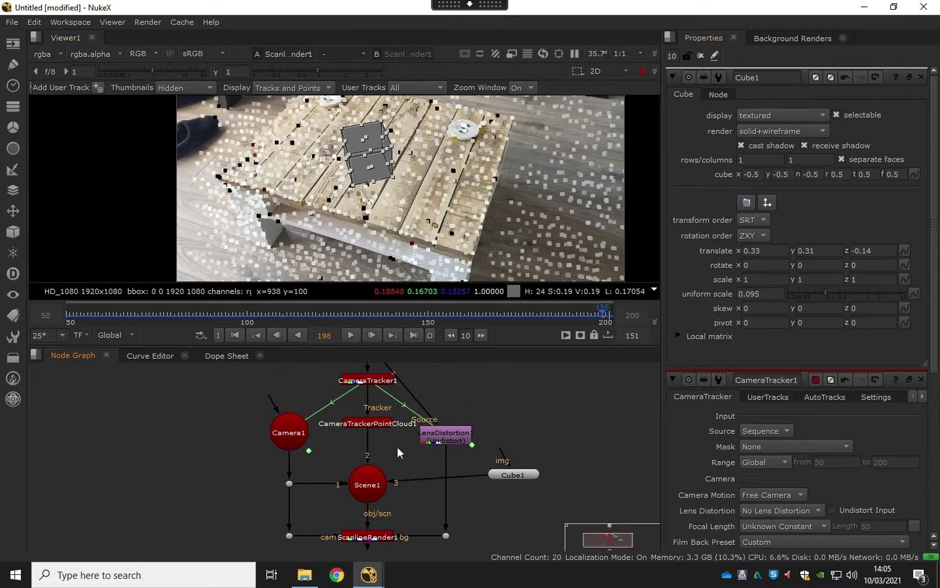
{"action": "left_click", "coordinate": [376, 423]}
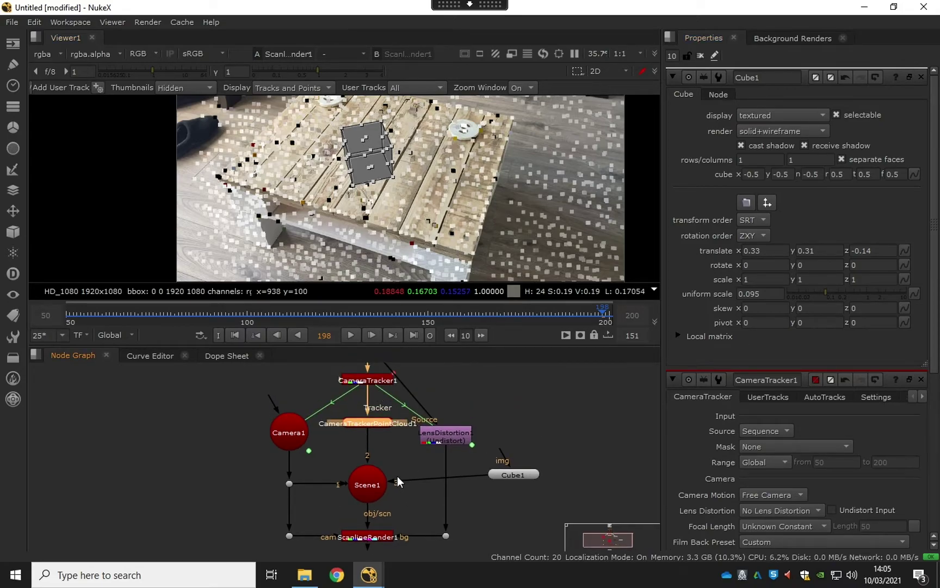
{"action": "key", "text": "d"}
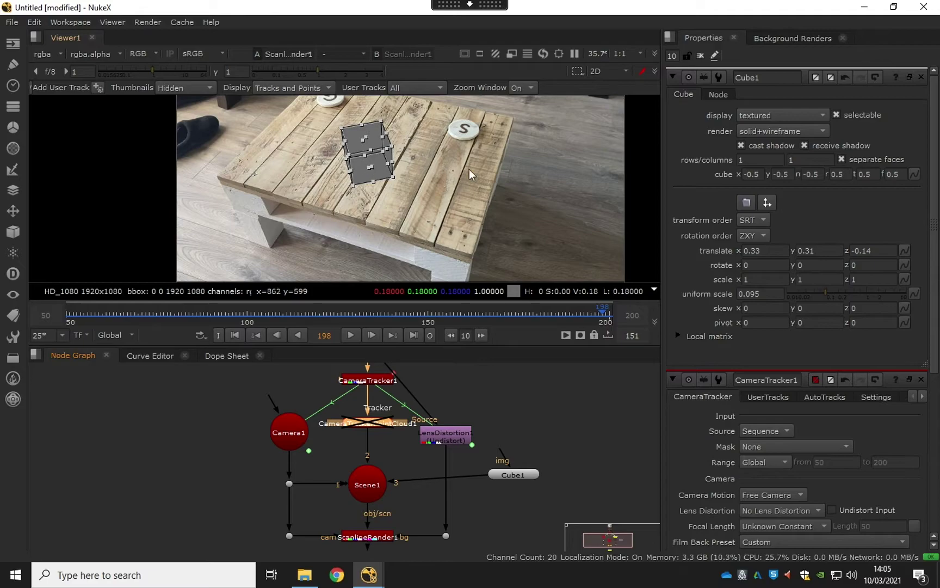
{"action": "left_click", "coordinate": [700, 57]}
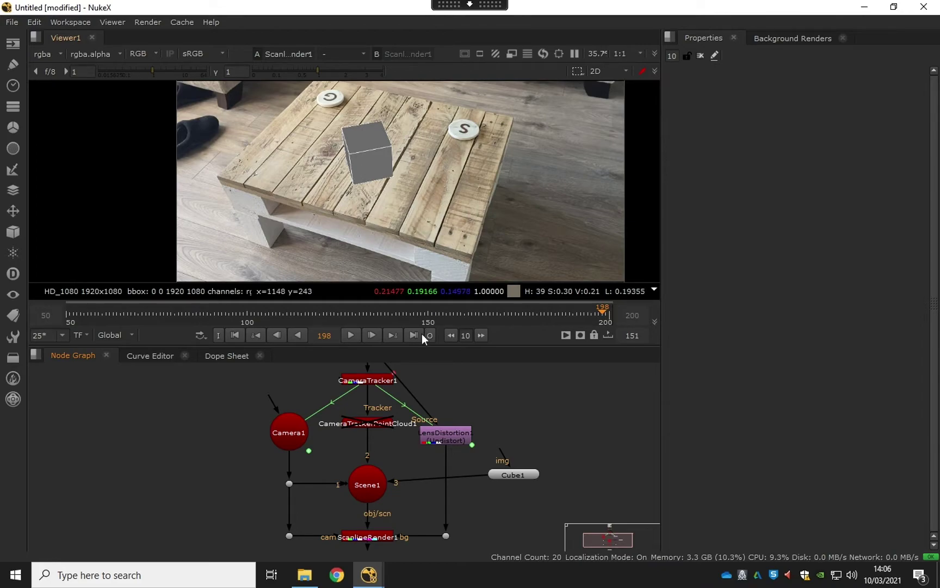
Step: Play the shot to check the cube's track and stop at frame 143
{"action": "left_click", "coordinate": [350, 335]}
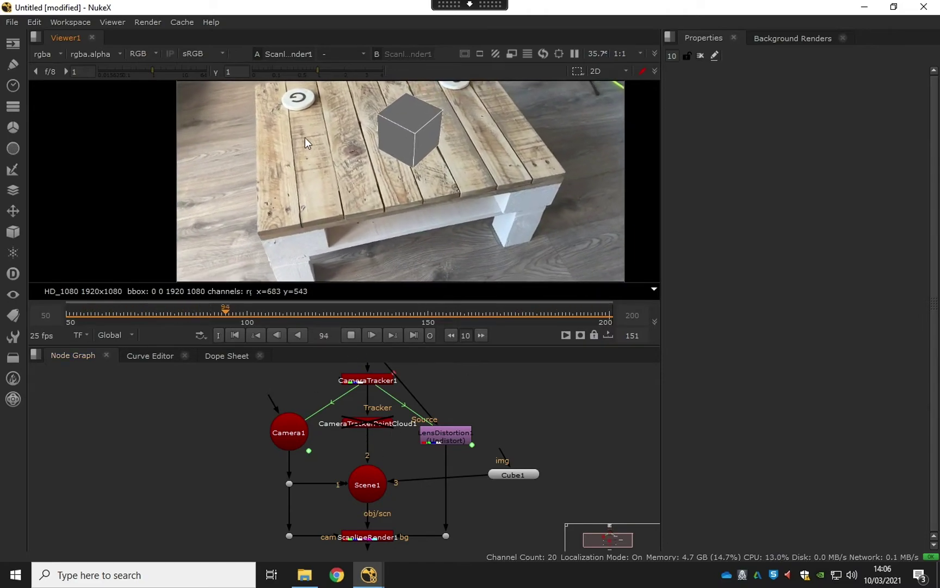
{"action": "left_click", "coordinate": [351, 336]}
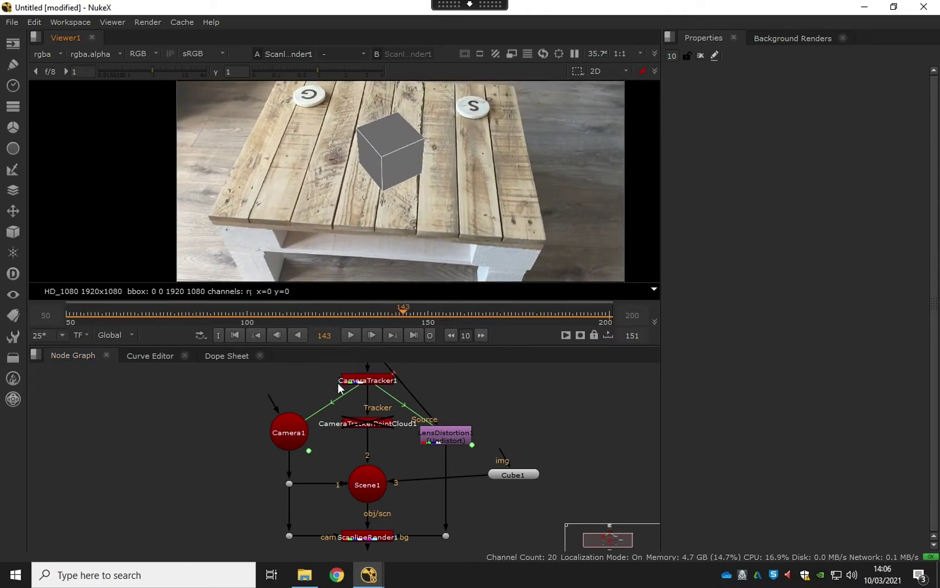